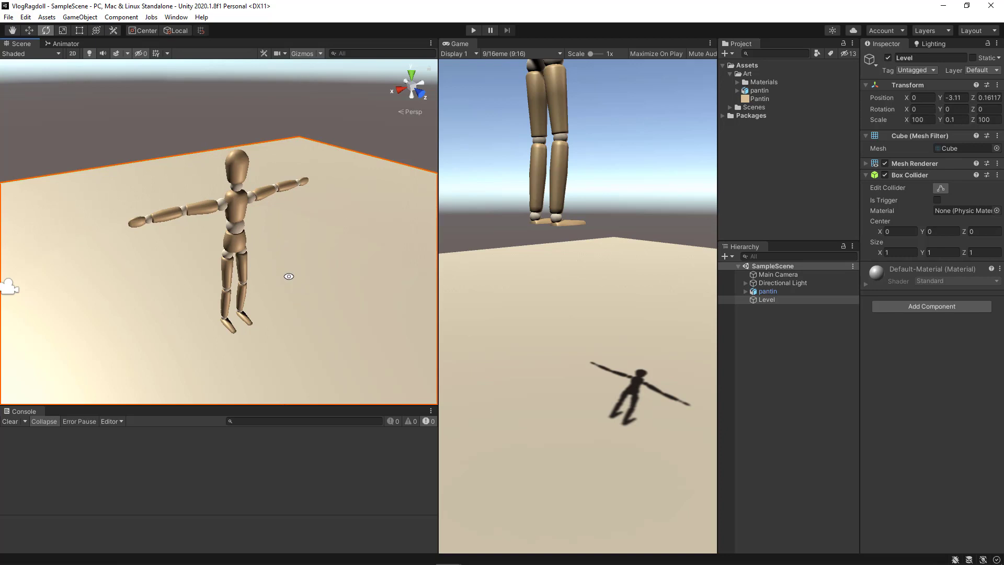
# Step: Examine the wooden mannequin in the scene, its Pantin texture asset and its ragdoll physics components
pyautogui.keyDown('alt'); pyautogui.moveTo(288, 276); pyautogui.dragTo(185, 216); pyautogui.keyUp('alt')
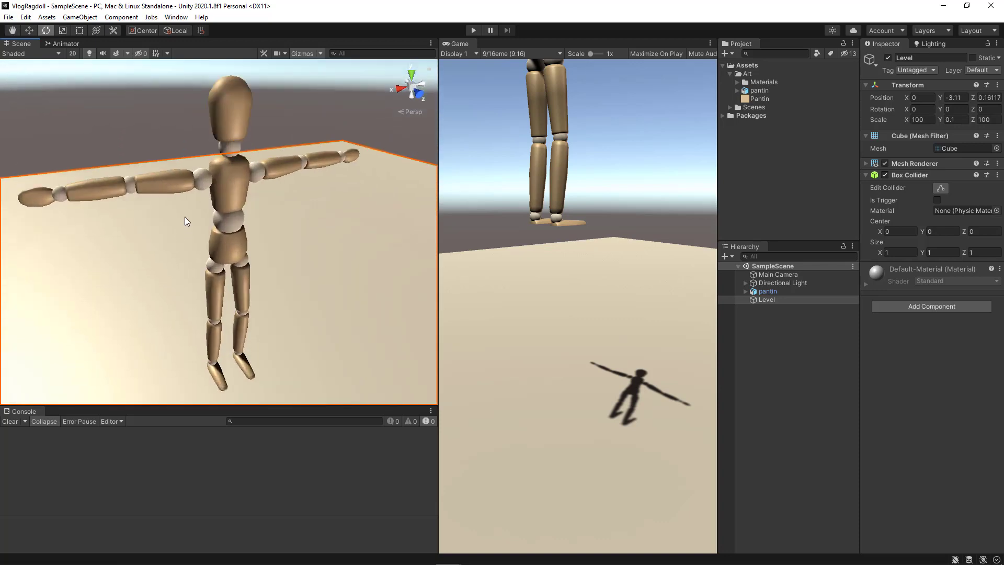
pyautogui.scroll(2, 184, 217)
pyautogui.click(759, 98)
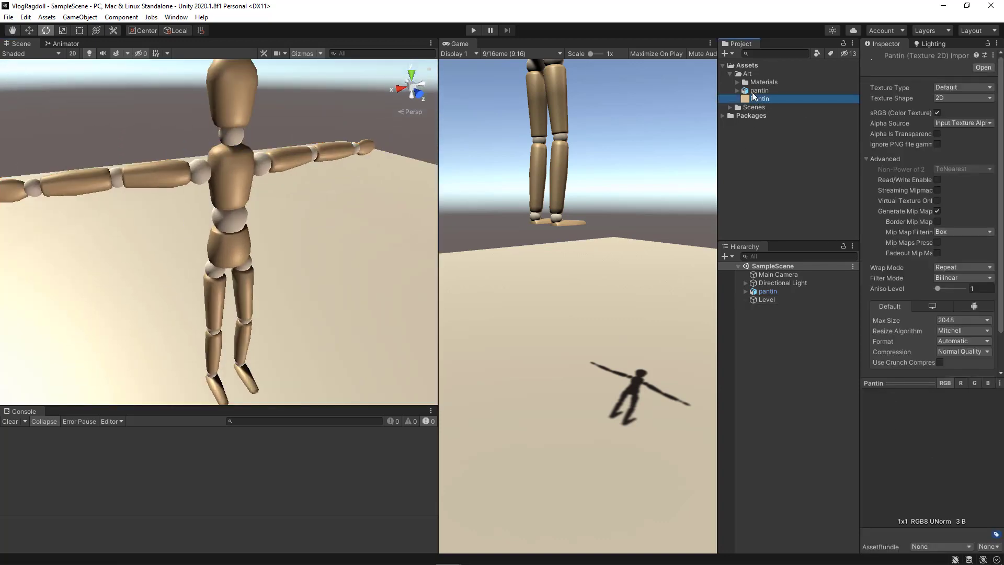
pyautogui.keyDown('alt'); pyautogui.moveTo(166, 196); pyautogui.dragTo(179, 215); pyautogui.keyUp('alt')
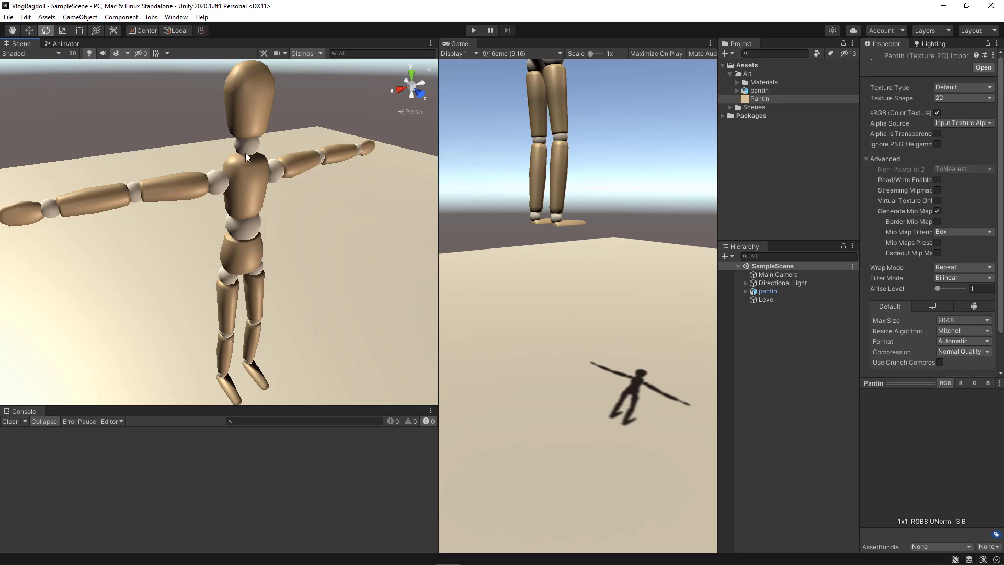
pyautogui.click(246, 220)
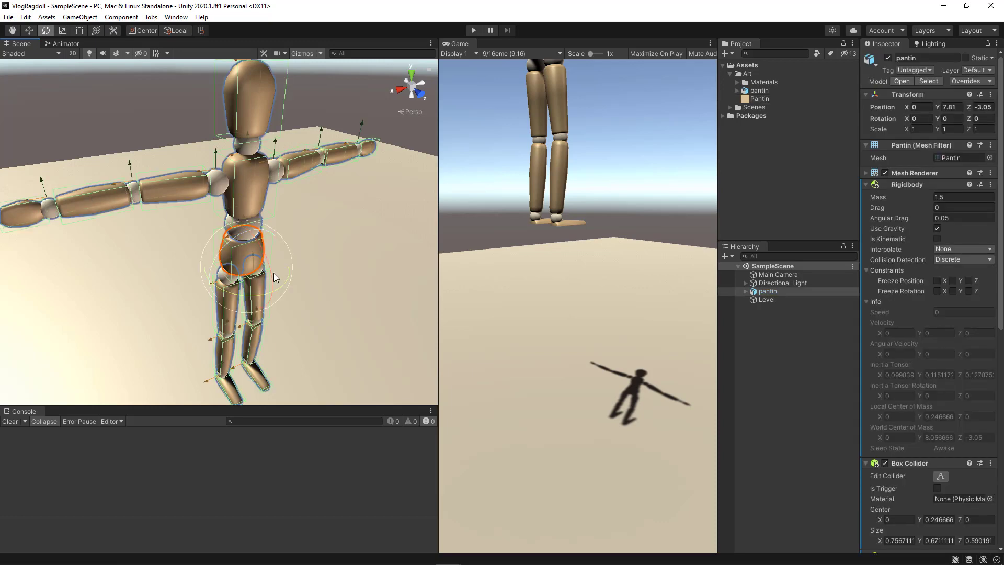
pyautogui.scroll(-7, 274, 272)
pyautogui.keyDown('alt'); pyautogui.moveTo(273, 277); pyautogui.dragTo(301, 239); pyautogui.keyUp('alt')
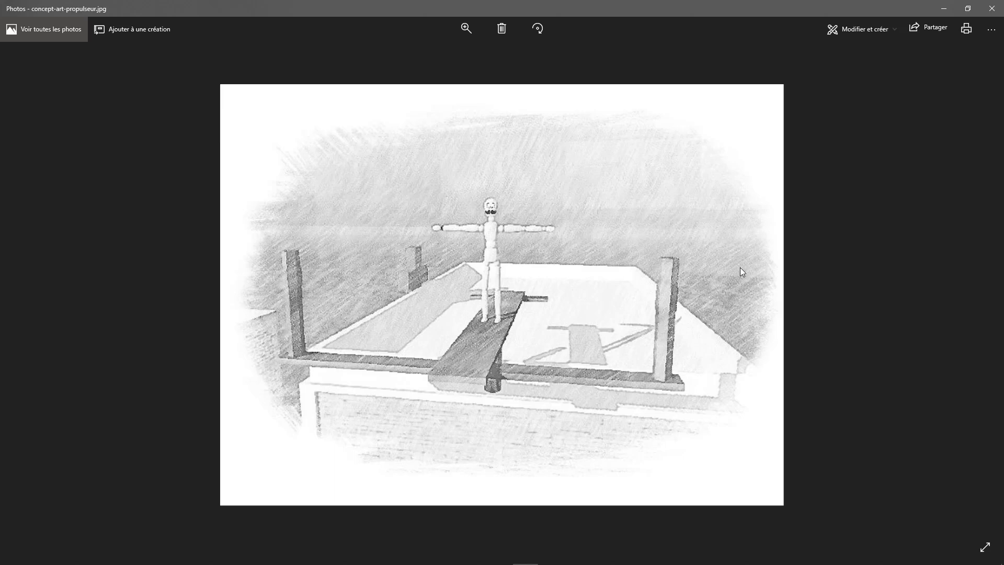
# Step: Close the concept art picture, switch to Blender and bring in concept-art-propulseur.jpg as a reference image in the front view
pyautogui.hotkey('alt', 'F4')
pyautogui.click(299, 236)
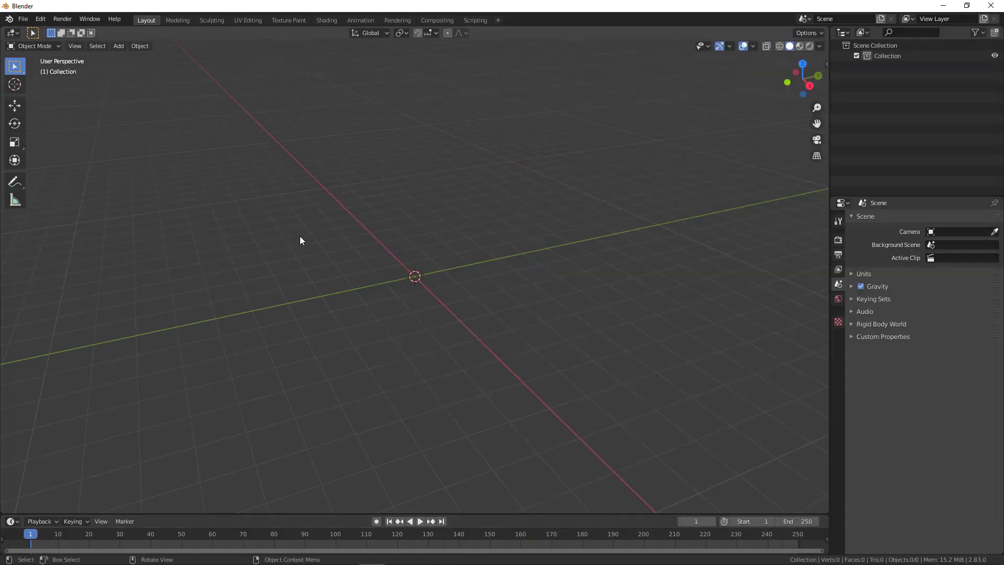
pyautogui.rightClick(497, 291)
pyautogui.moveTo(546, 261); pyautogui.dragTo(507, 242, button='middle')
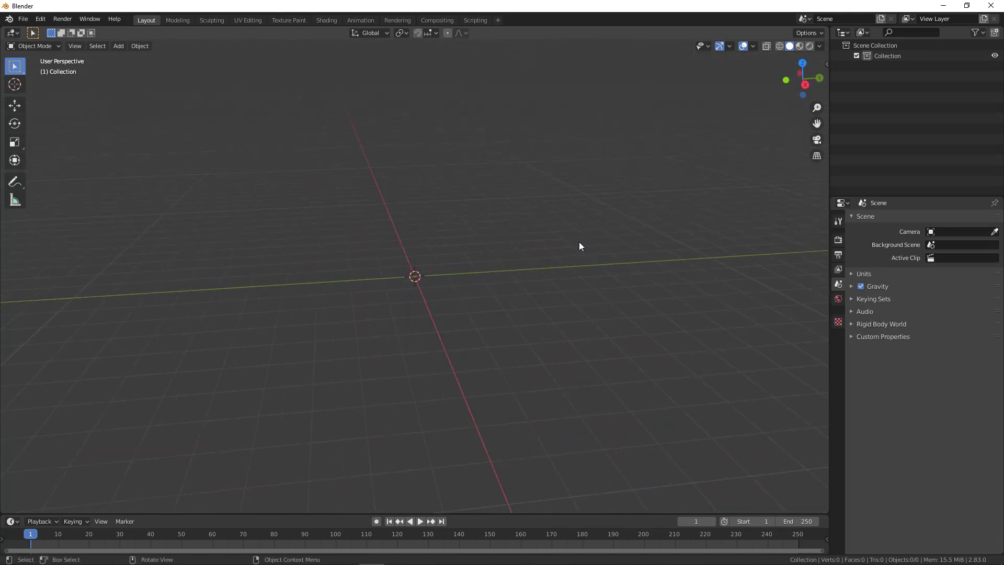
pyautogui.hotkey('alt', 'Tab')
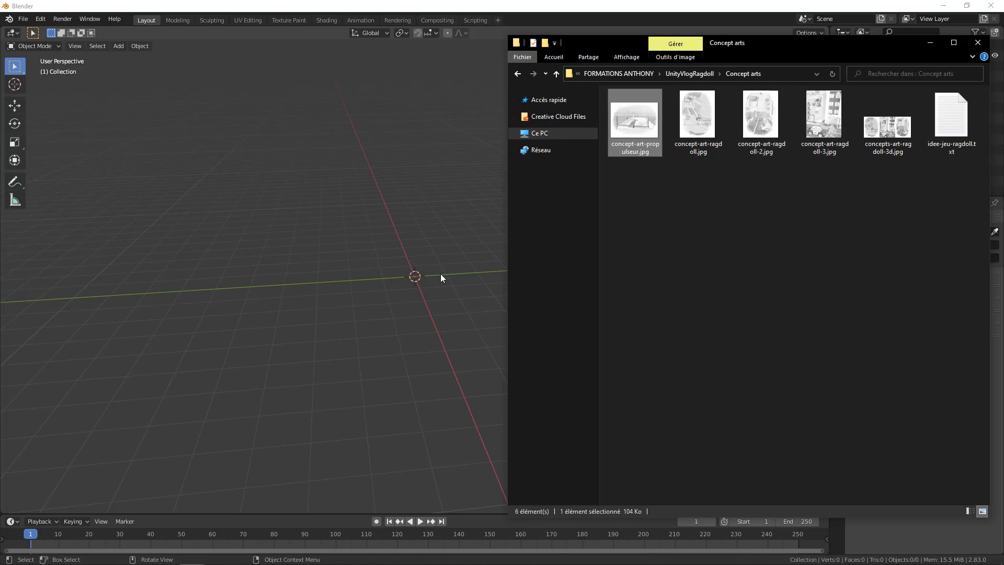
pyautogui.click(432, 255)
pyautogui.press('KP_1')
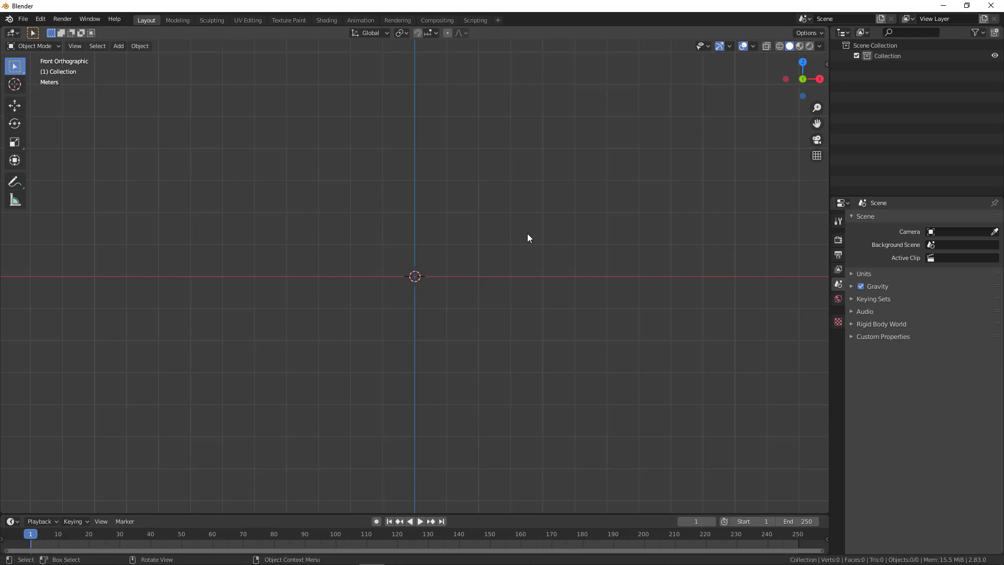
pyautogui.hotkey('alt', 'Tab')
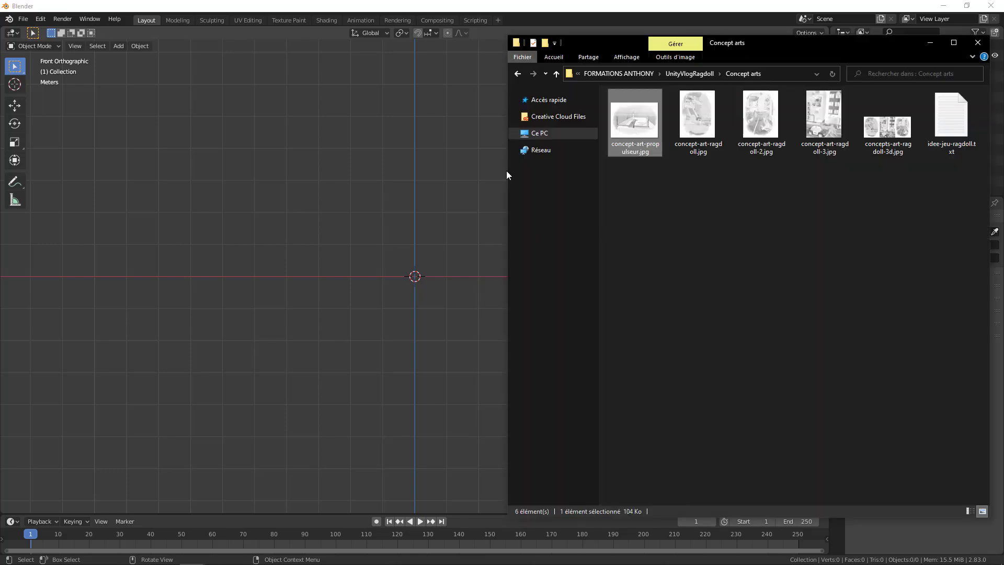
pyautogui.moveTo(416, 242); pyautogui.dragTo(408, 229)
pyautogui.click(426, 212)
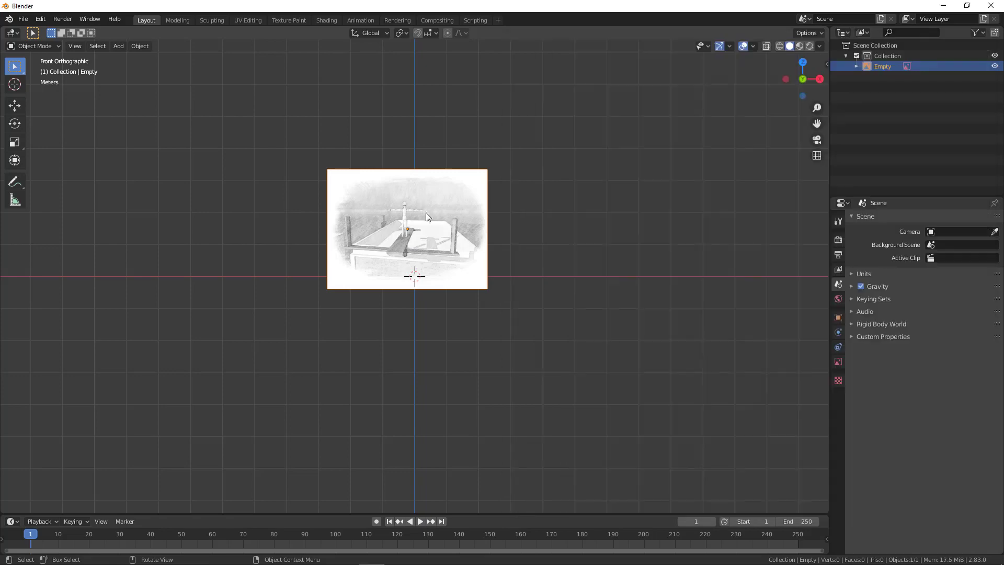
# Step: Enlarge the concept art reference image and move it up and back along Y, behind the origin
pyautogui.press('s')
pyautogui.click(581, 217)
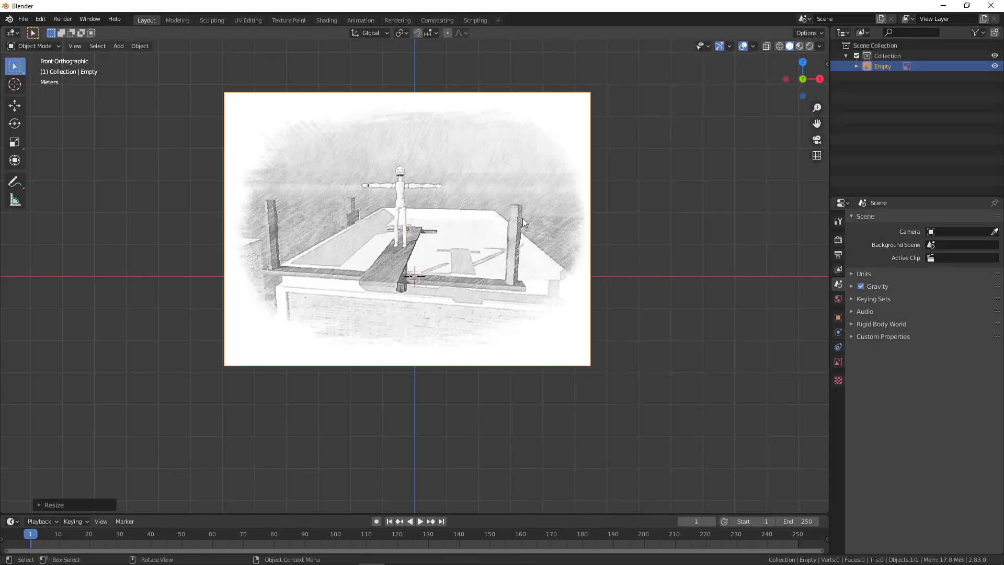
pyautogui.press('g')
pyautogui.click(526, 157)
pyautogui.moveTo(552, 179); pyautogui.dragTo(488, 236, button='middle')
pyautogui.press('g')
pyautogui.press('y')
pyautogui.click(605, 173)
# Step: Add a cube at the origin and flatten it along Z into a low slab
pyautogui.moveTo(604, 173); pyautogui.dragTo(477, 216, button='middle')
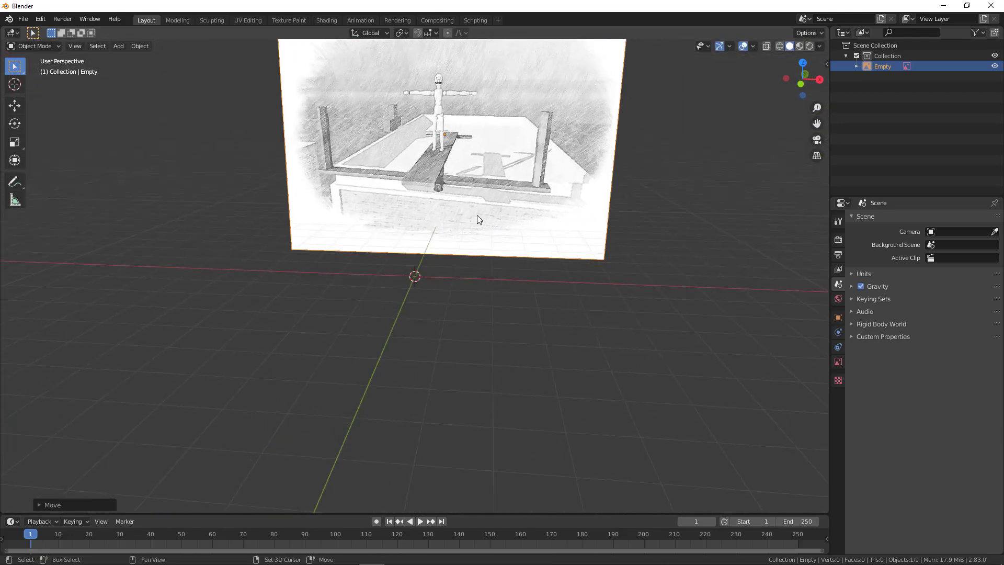
pyautogui.hotkey('shift', 'a')
pyautogui.moveTo(462, 216)
pyautogui.click(540, 228)
pyautogui.press('s')
pyautogui.press('z')
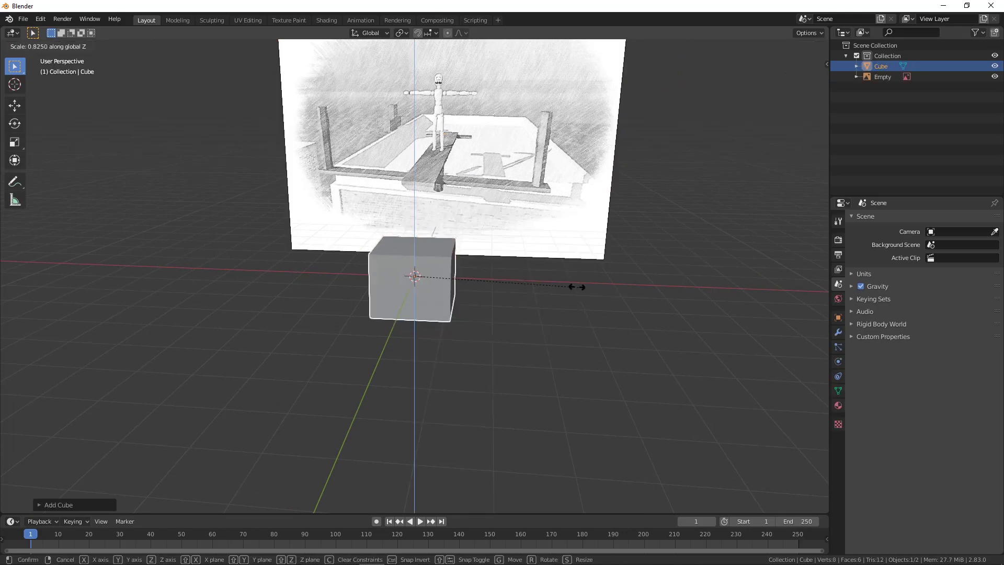
pyautogui.click(447, 276)
# Step: Narrow the slab along X, stretch it along Y into a long plank and thin it along Z
pyautogui.press('s')
pyautogui.press('x')
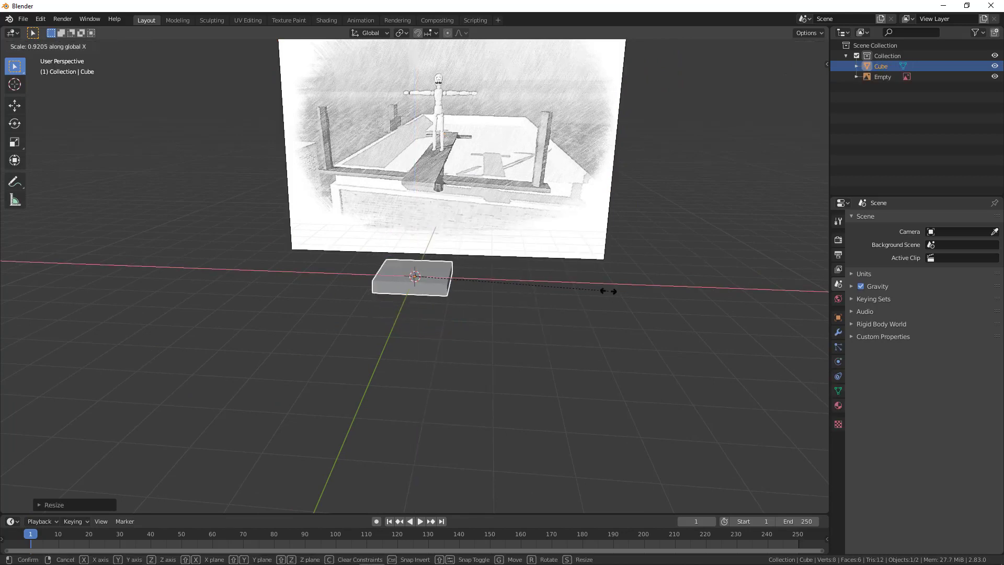
pyautogui.click(556, 284)
pyautogui.moveTo(556, 285); pyautogui.dragTo(478, 322, button='middle')
pyautogui.press('s')
pyautogui.press('y')
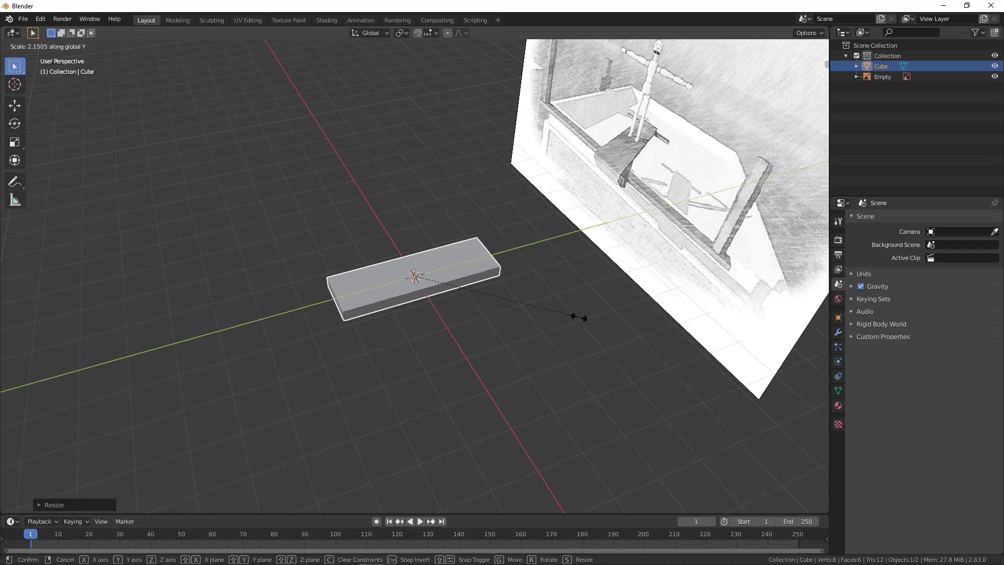
pyautogui.click(722, 301)
pyautogui.moveTo(603, 316); pyautogui.dragTo(626, 274, button='middle')
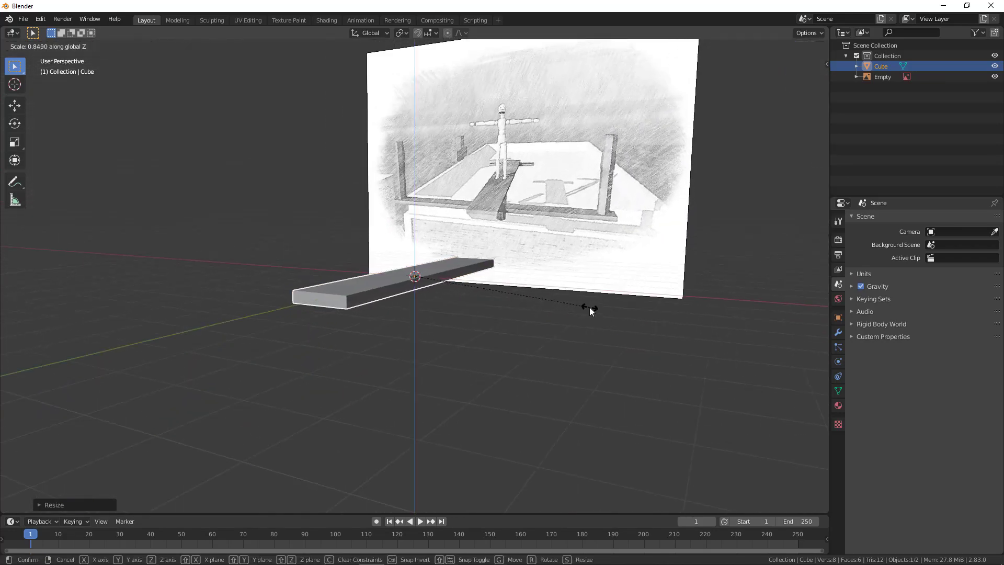
pyautogui.moveTo(588, 306); pyautogui.dragTo(497, 282, button='middle')
# Step: Duplicate the plank, rotate the copy 90 degrees in top view and stretch it along X into a crossbar
pyautogui.moveTo(592, 158); pyautogui.dragTo(498, 315, button='middle')
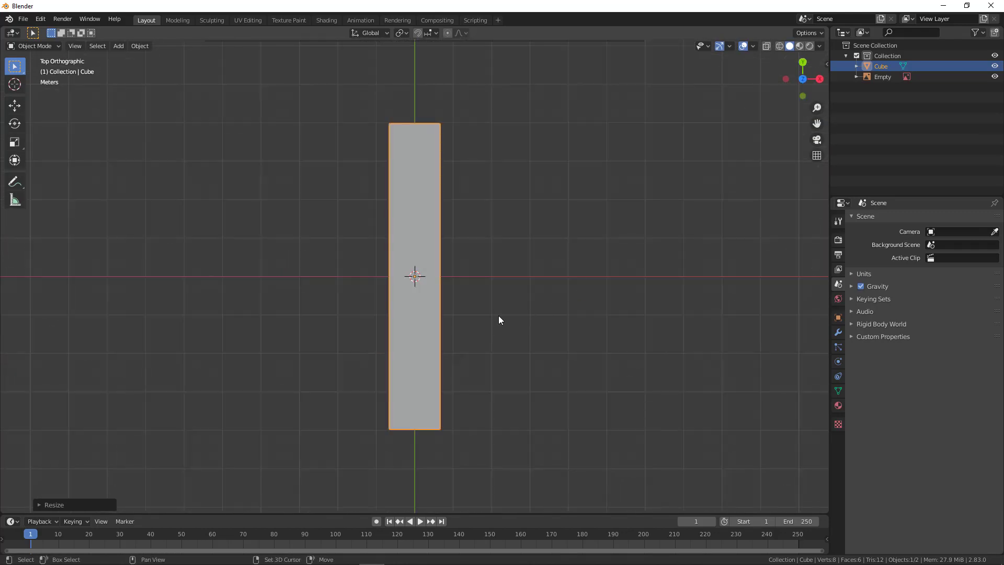
pyautogui.hotkey('shift', 'd')
pyautogui.press('r')
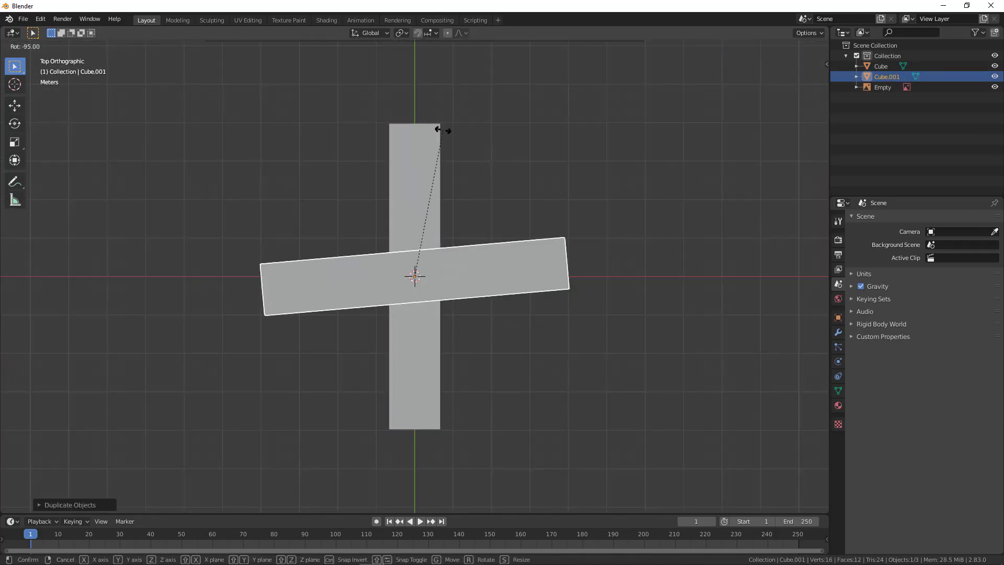
pyautogui.click(563, 270)
pyautogui.press('s')
pyautogui.press('x')
pyautogui.click(625, 304)
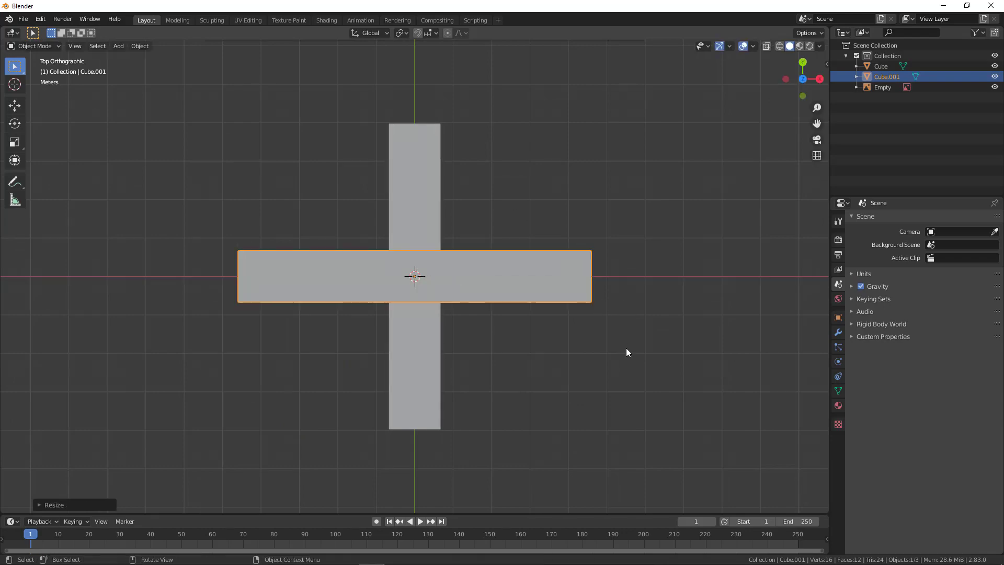
# Step: Thin the crossbar along Z and adjust its height so it sits just below the central plank's top face
pyautogui.moveTo(625, 350); pyautogui.dragTo(682, 330, button='middle')
pyautogui.press('s')
pyautogui.press('z')
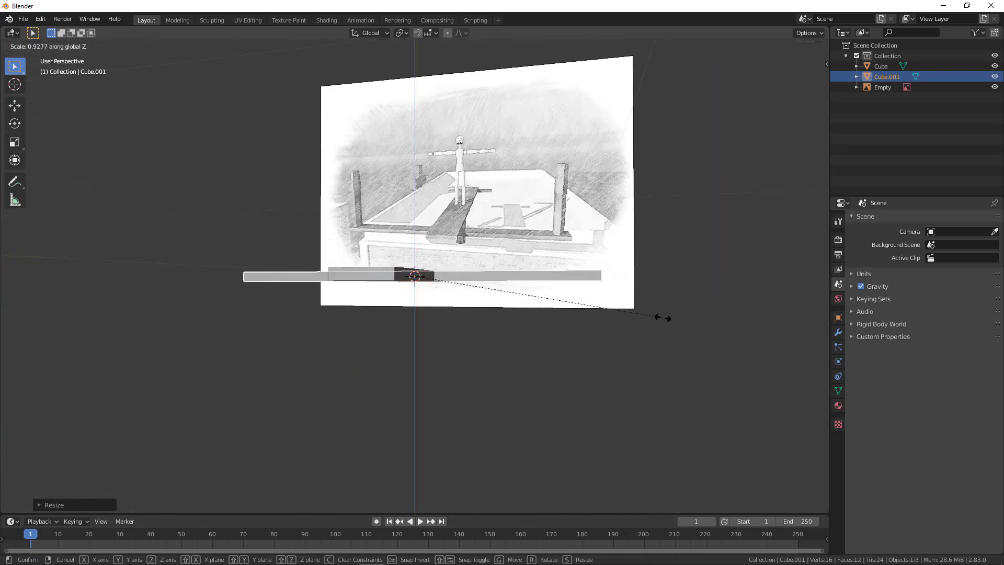
pyautogui.click(654, 312)
pyautogui.press('z')
pyautogui.press('Escape')
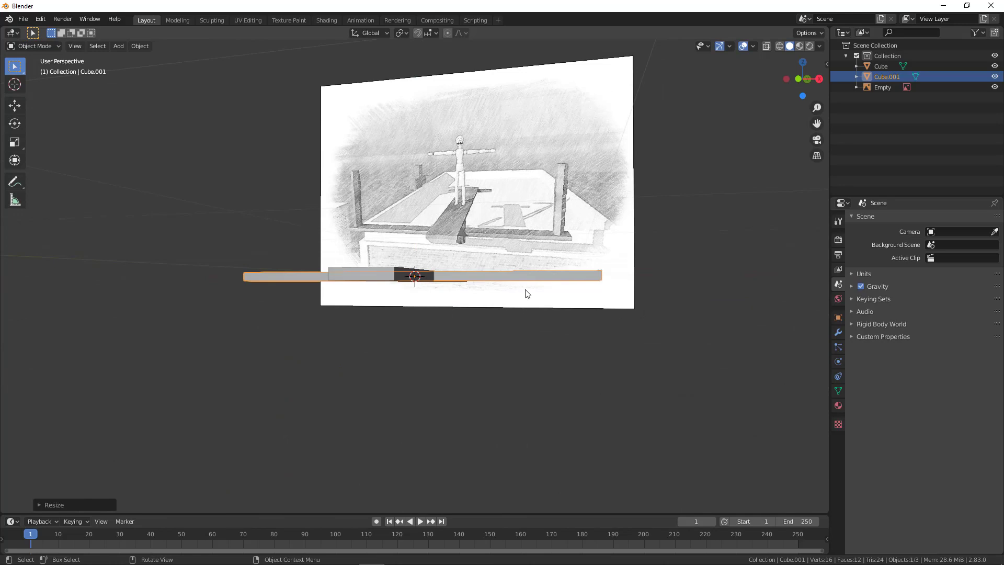
pyautogui.moveTo(524, 291); pyautogui.dragTo(519, 310, button='middle')
pyautogui.press('g')
pyautogui.press('z')
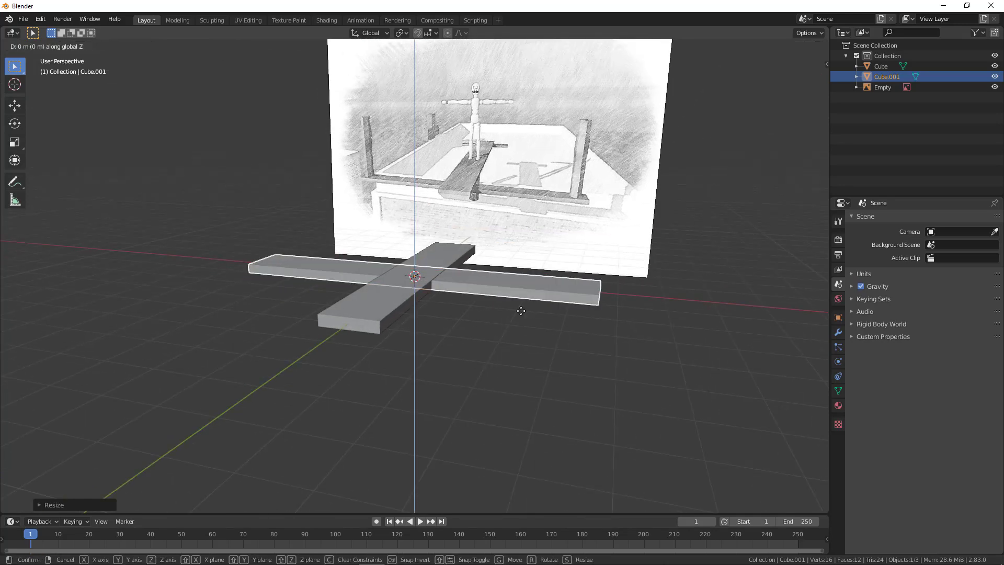
pyautogui.click(524, 311)
# Step: Move the crossbar about 3 m along negative Y, near the front end of the central plank
pyautogui.press('KP_7')
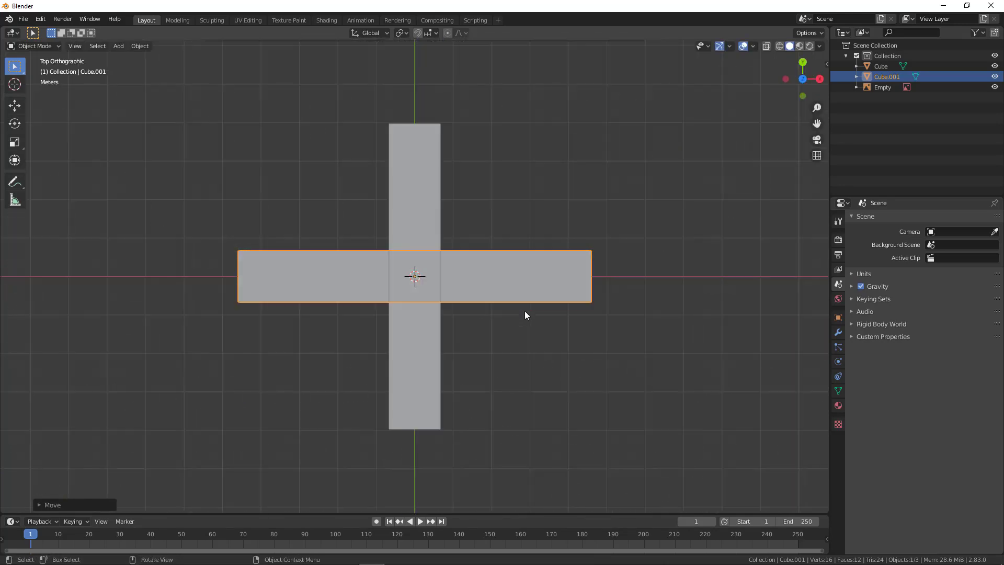
pyautogui.press('g')
pyautogui.press('y')
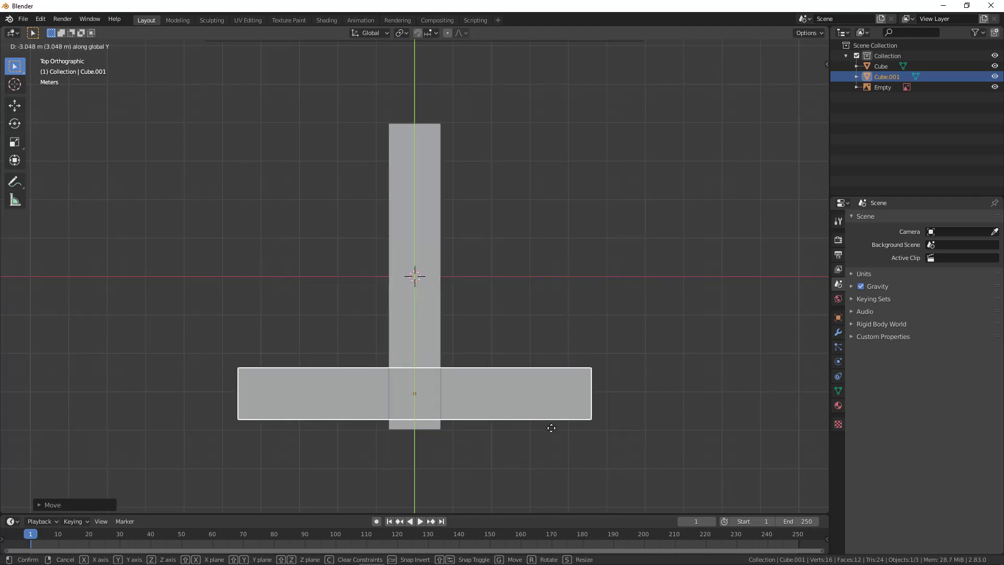
pyautogui.click(554, 421)
pyautogui.moveTo(555, 420); pyautogui.dragTo(510, 352, button='middle')
# Step: Duplicate the crossbar to the plank's opposite end, scale the copy down and shift it along Y closer to that end
pyautogui.press('KP_7')
pyautogui.hotkey('shift', 'd')
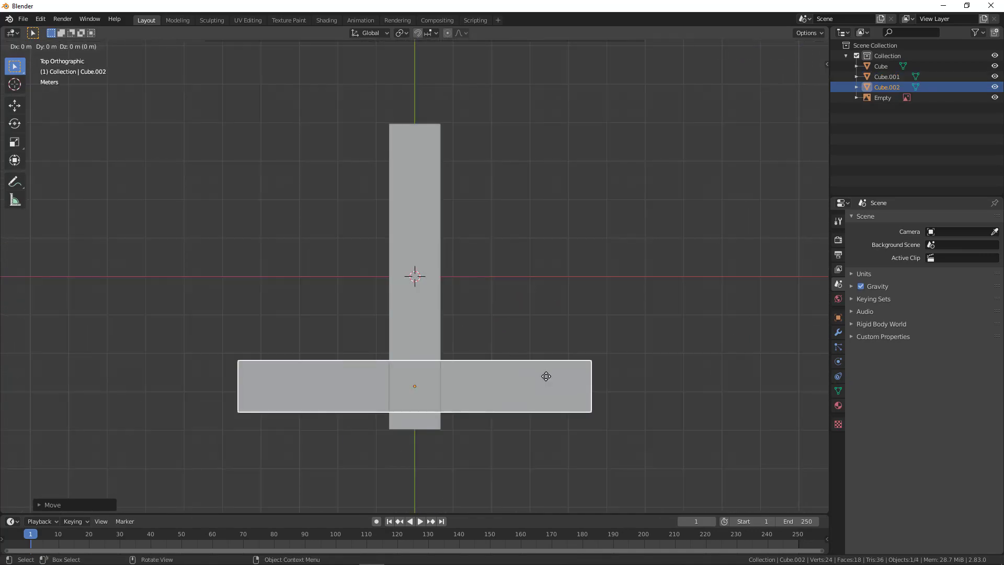
pyautogui.click(568, 158)
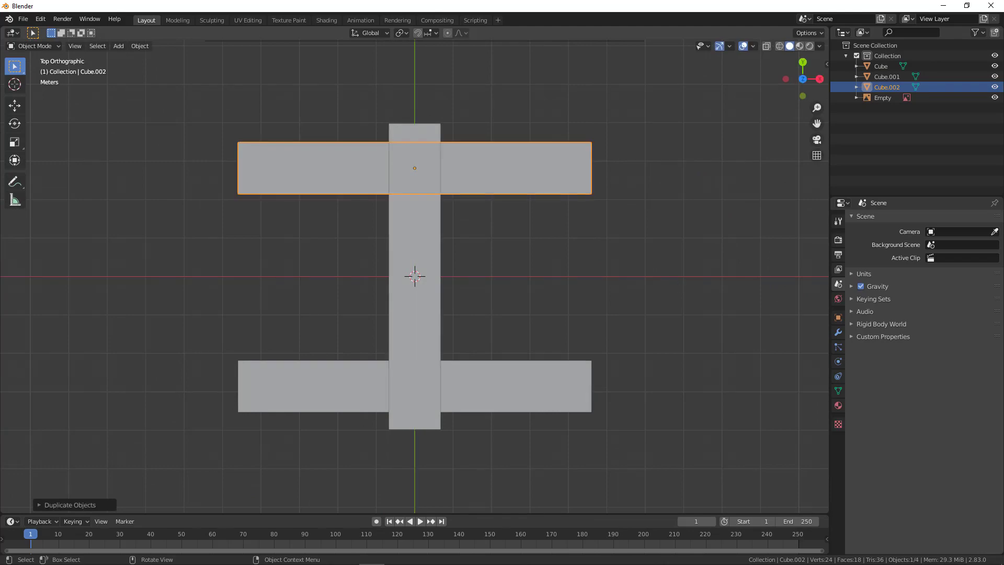
pyautogui.press('s')
pyautogui.click(507, 228)
pyautogui.press('g')
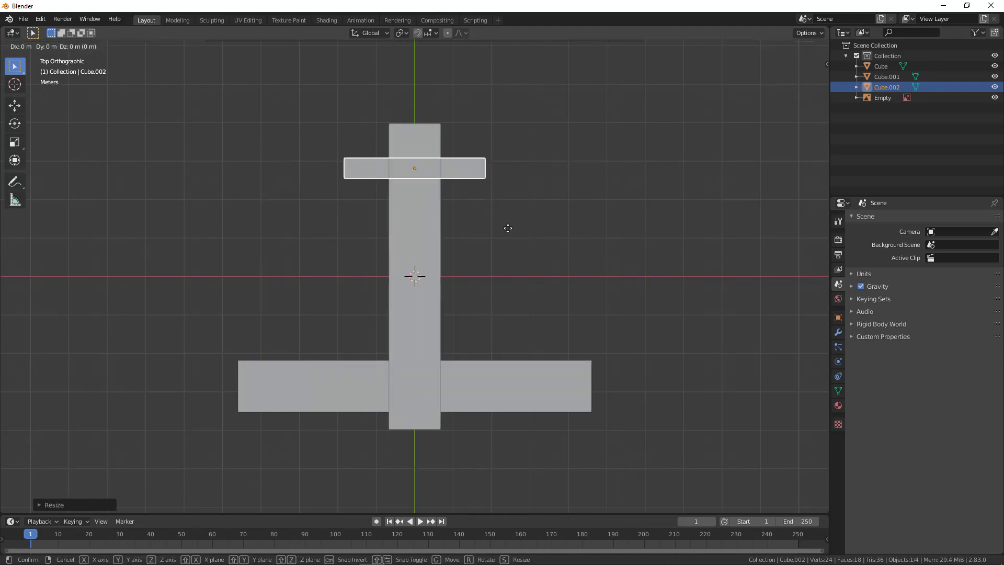
pyautogui.press('y')
pyautogui.click(516, 212)
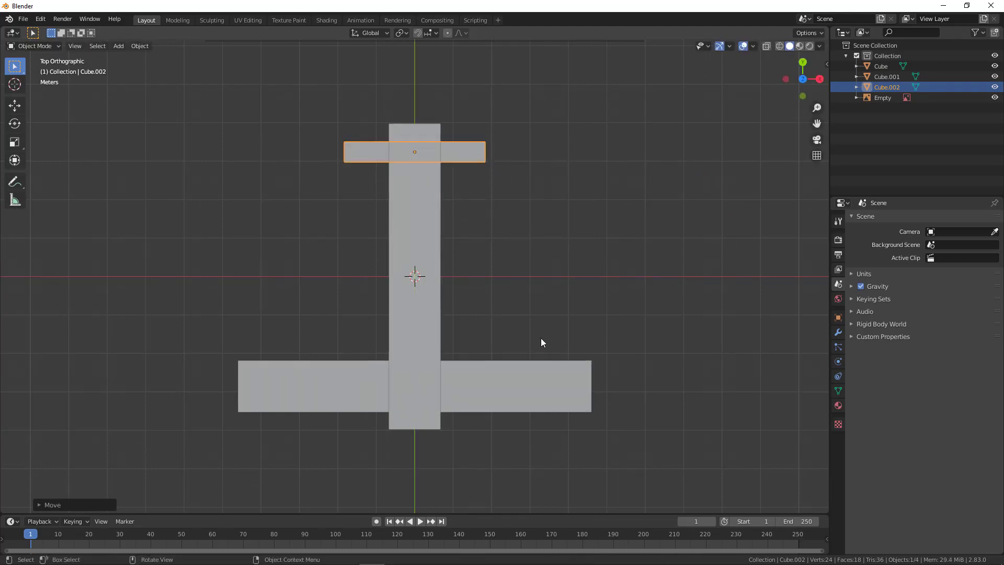
# Step: Add a cylinder with 6 vertices at the origin
pyautogui.moveTo(540, 337); pyautogui.dragTo(506, 306, button='middle')
pyautogui.hotkey('shift', 'a')
pyautogui.moveTo(506, 320)
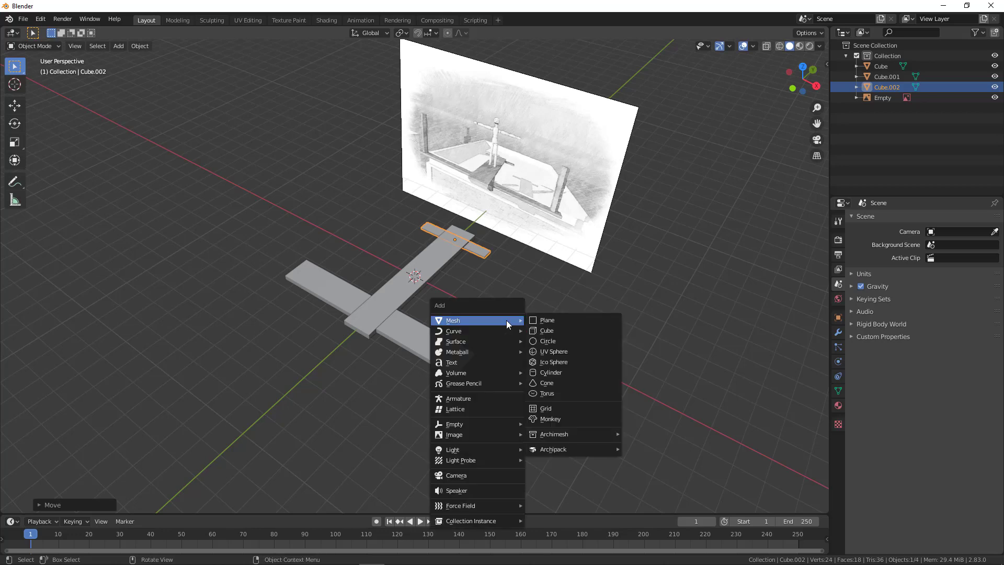
pyautogui.click(554, 372)
pyautogui.click(54, 504)
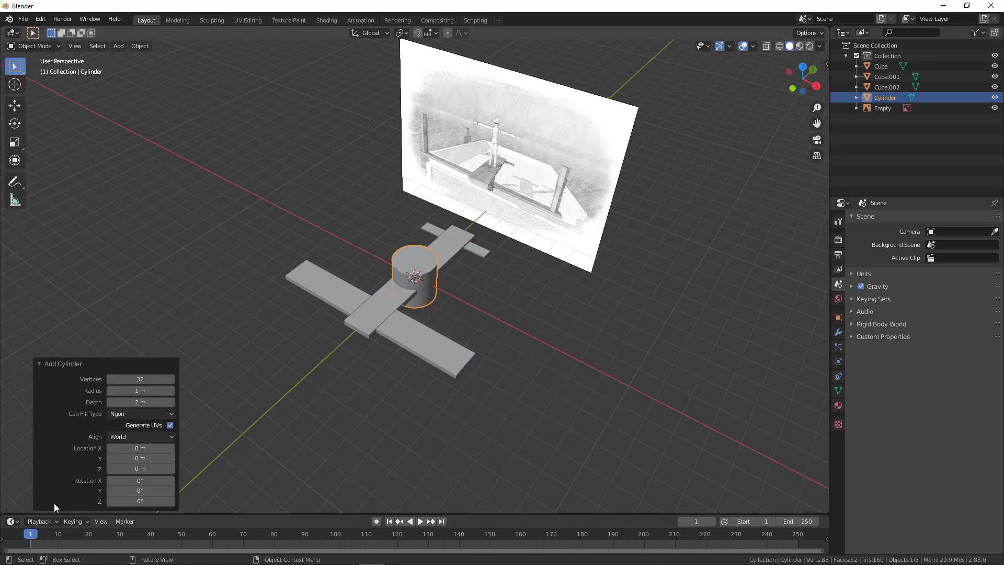
pyautogui.click(140, 378)
pyautogui.write('6')
pyautogui.press('Return')
# Step: Scale the hexagonal cylinder into a slim post: 2.85 along Z, about 0.204 uniformly, then about 1.459 along Z
pyautogui.moveTo(477, 304); pyautogui.dragTo(433, 278, button='middle')
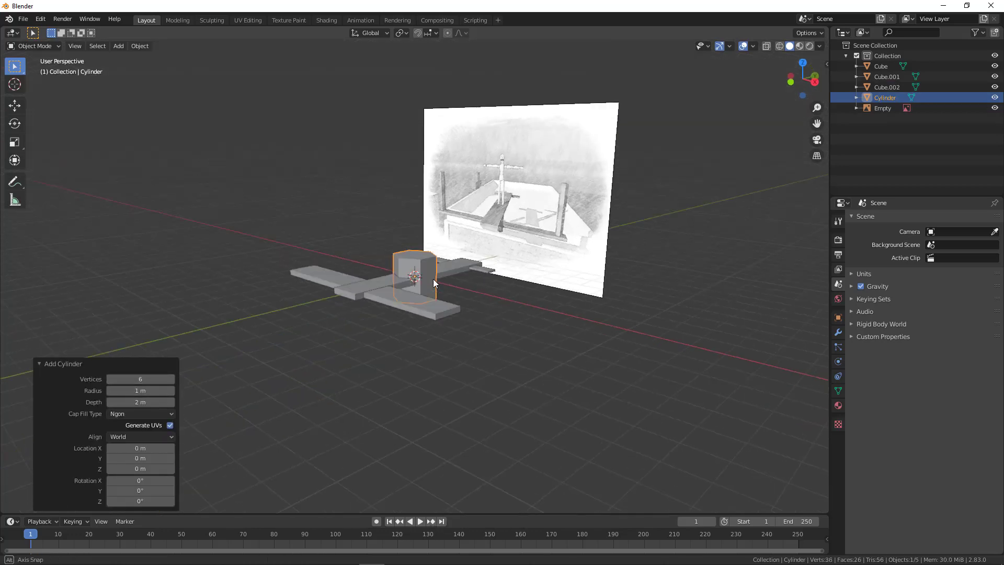
pyautogui.scroll(3, 493, 315)
pyautogui.press('s')
pyautogui.press('z')
pyautogui.click(650, 336)
pyautogui.press('s')
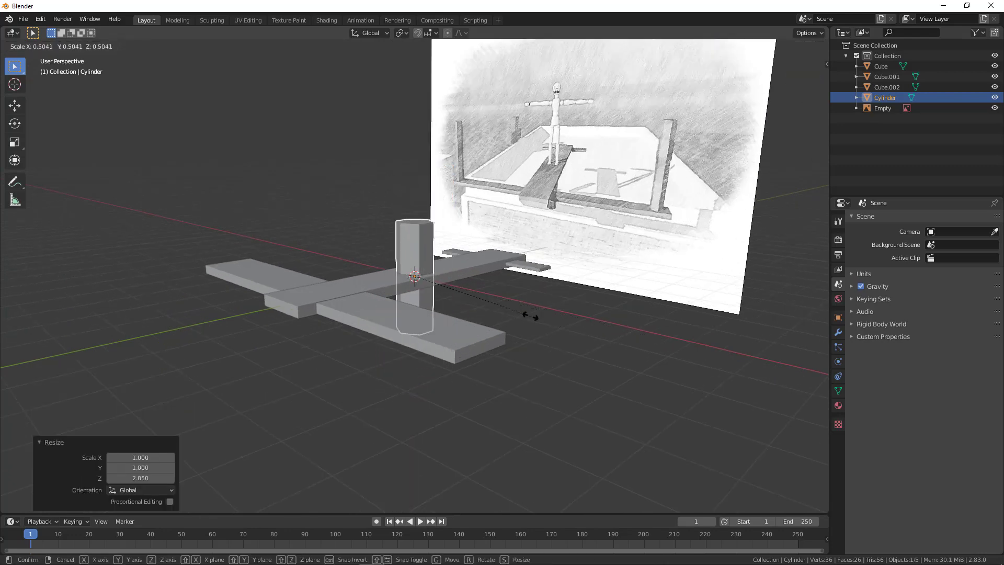
pyautogui.click(461, 294)
pyautogui.press('s')
pyautogui.press('z')
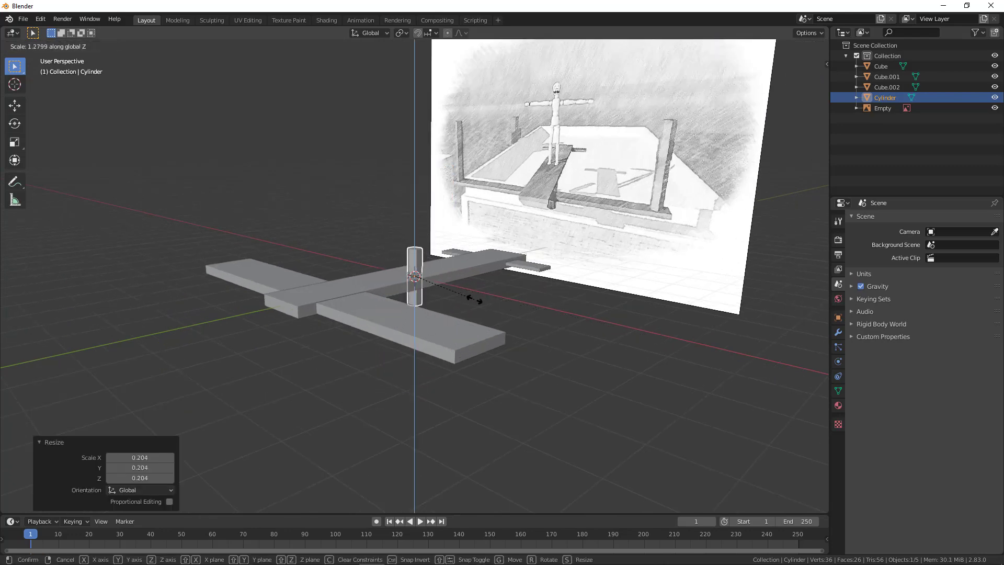
pyautogui.click(473, 298)
# Step: Raise the hexagonal post about 0.77 m along Z and place it near one end of the long crossbar
pyautogui.press('g')
pyautogui.press('z')
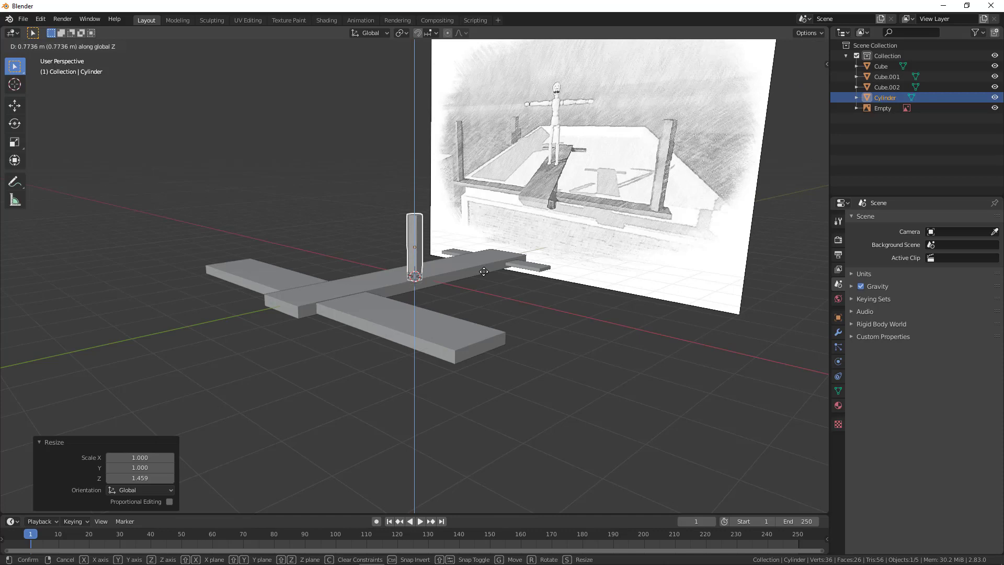
pyautogui.click(485, 274)
pyautogui.press('KP_7')
pyautogui.press('g')
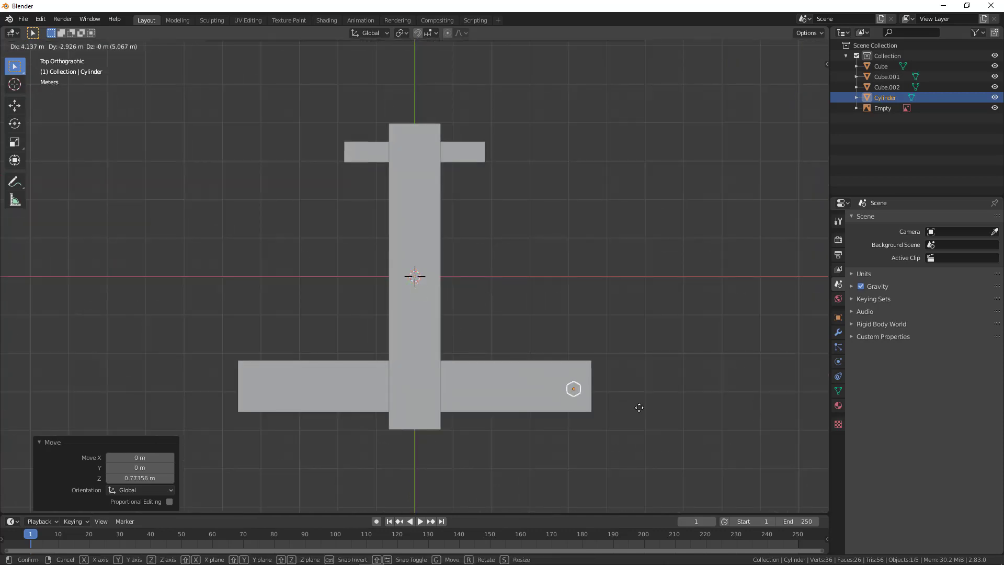
pyautogui.click(642, 409)
# Step: Duplicate the post about 8.3 m along negative X to the crossbar's opposite end
pyautogui.hotkey('shift', 'd')
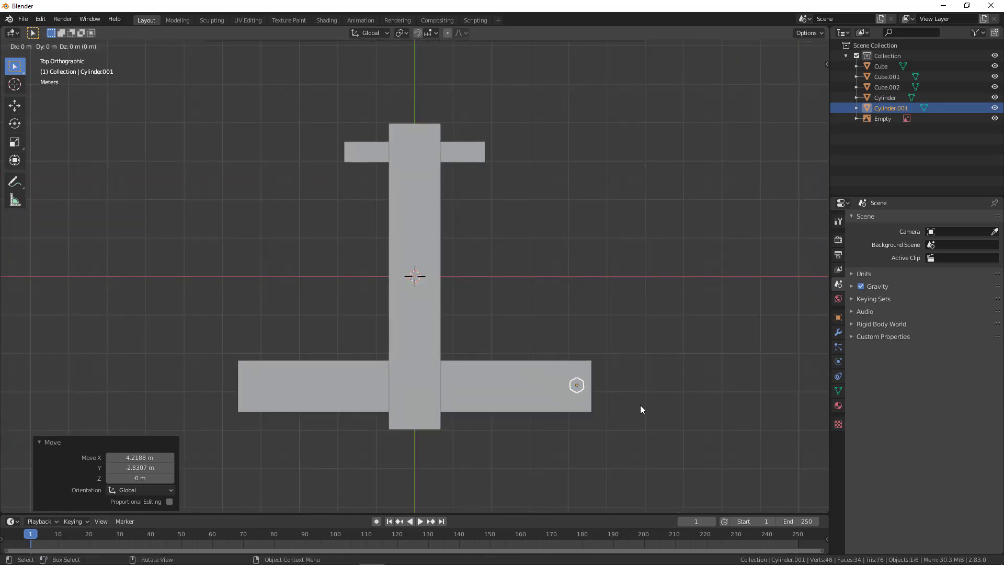
pyautogui.press('x')
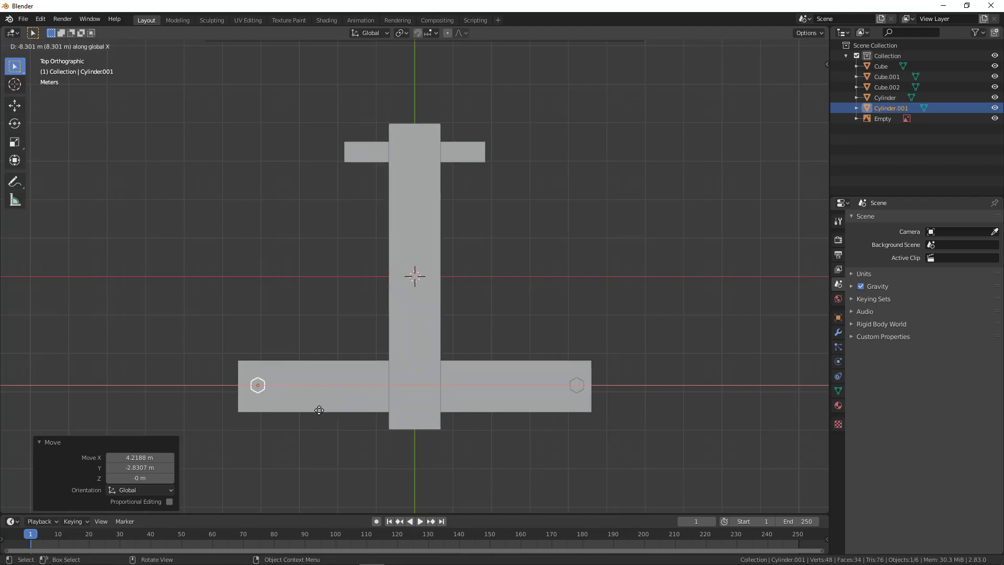
pyautogui.click(320, 411)
# Step: Scale both posts by about 1.259 along Z and raise them about 0.29 m so they stand on the crossbar
pyautogui.moveTo(320, 411); pyautogui.dragTo(598, 122, button='middle')
pyautogui.keyDown('shift'); pyautogui.click(554, 260); pyautogui.keyUp('shift')
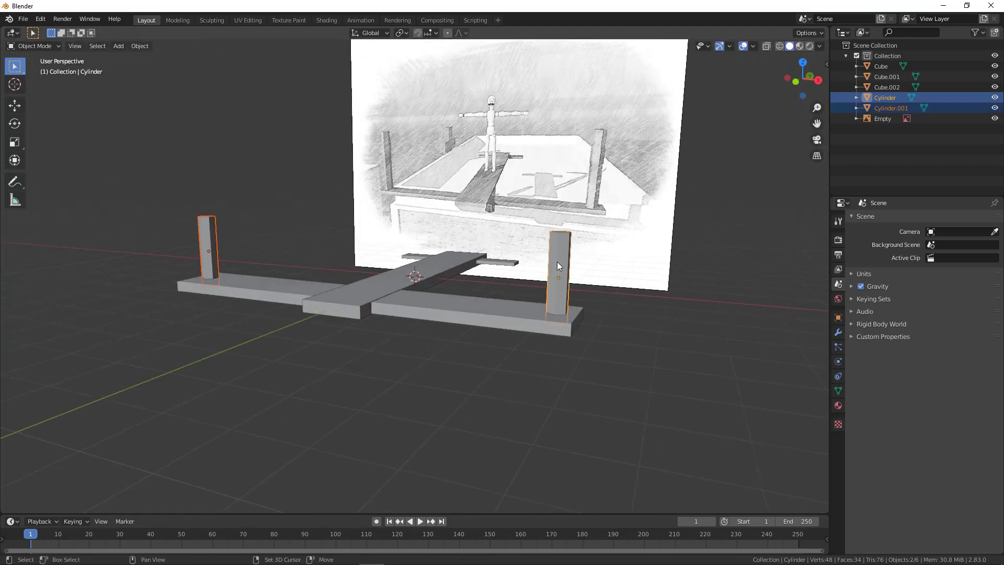
pyautogui.press('s')
pyautogui.press('z')
pyautogui.click(666, 350)
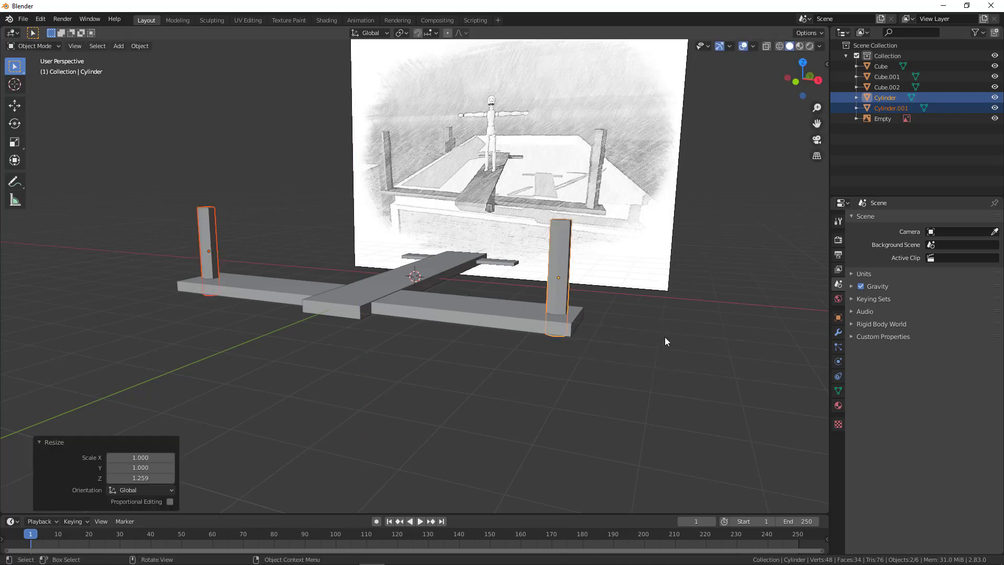
pyautogui.press('g')
pyautogui.press('z')
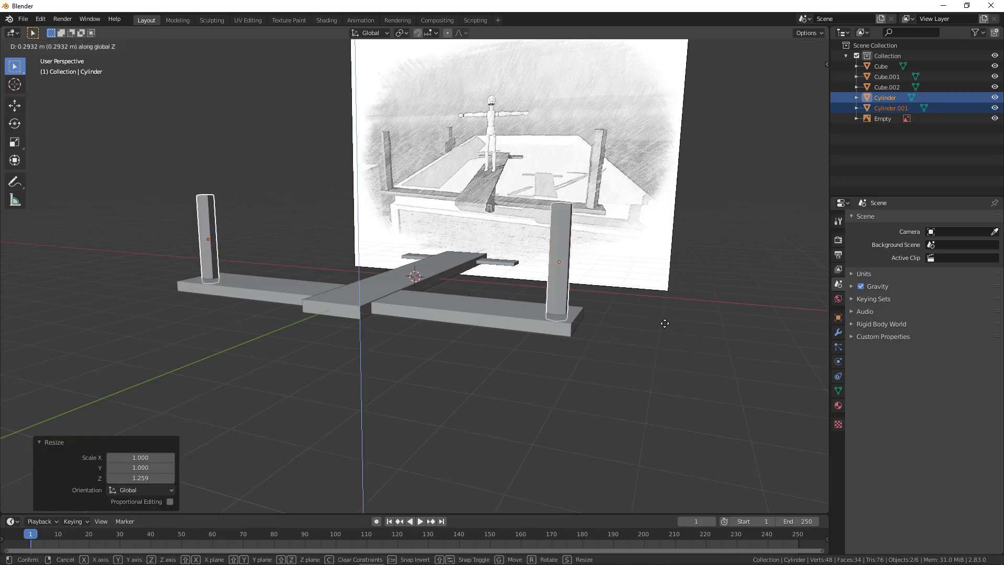
pyautogui.click(665, 323)
# Step: Duplicate one post about 4.28 m along negative X and 1.52 m along Y onto the central plank
pyautogui.moveTo(664, 324); pyautogui.dragTo(380, 266, button='middle')
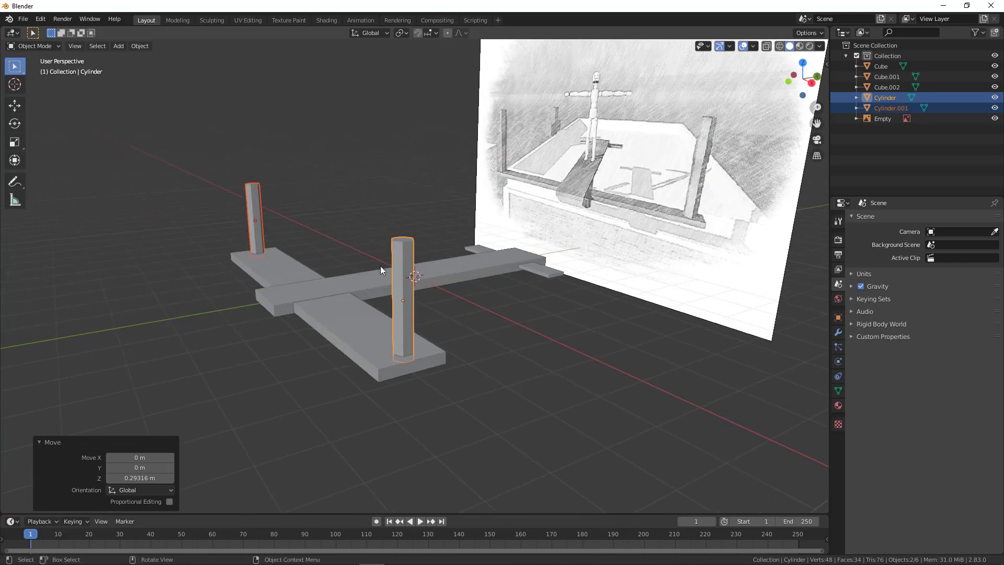
pyautogui.click(393, 249)
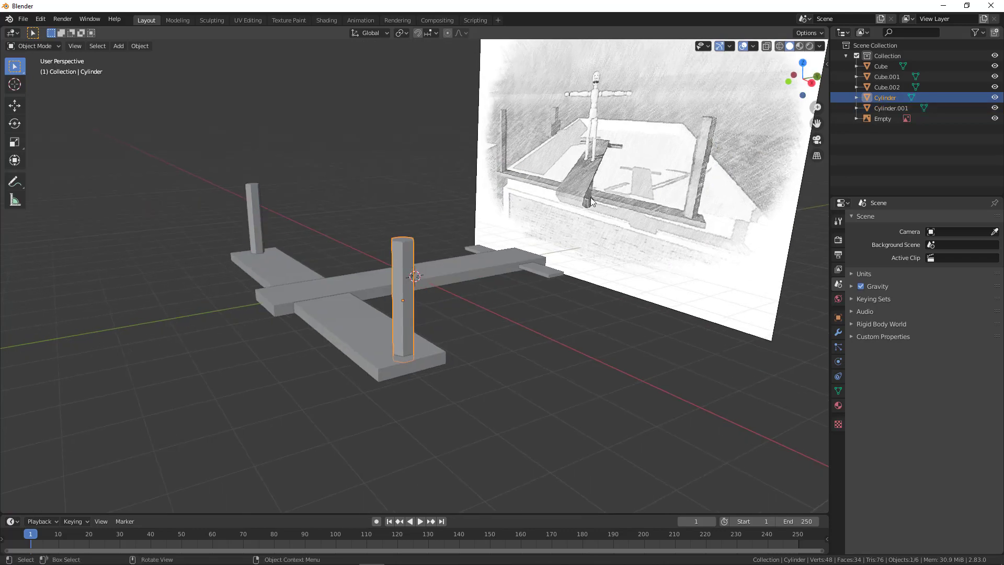
pyautogui.scroll(4, 591, 197)
pyautogui.moveTo(595, 193); pyautogui.dragTo(722, 160, button='middle')
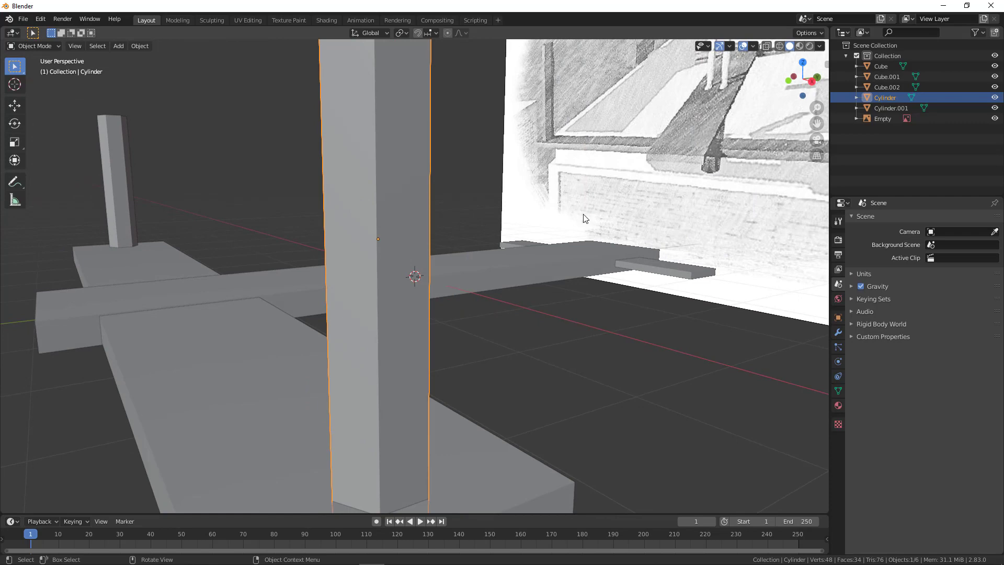
pyautogui.scroll(-6, 512, 250)
pyautogui.press('KP_7')
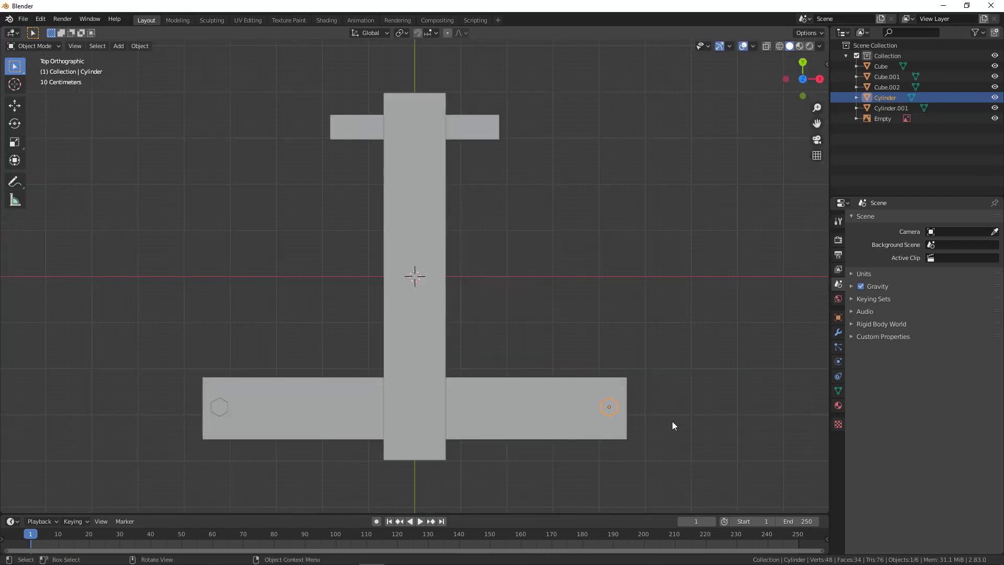
pyautogui.hotkey('shift', 'd')
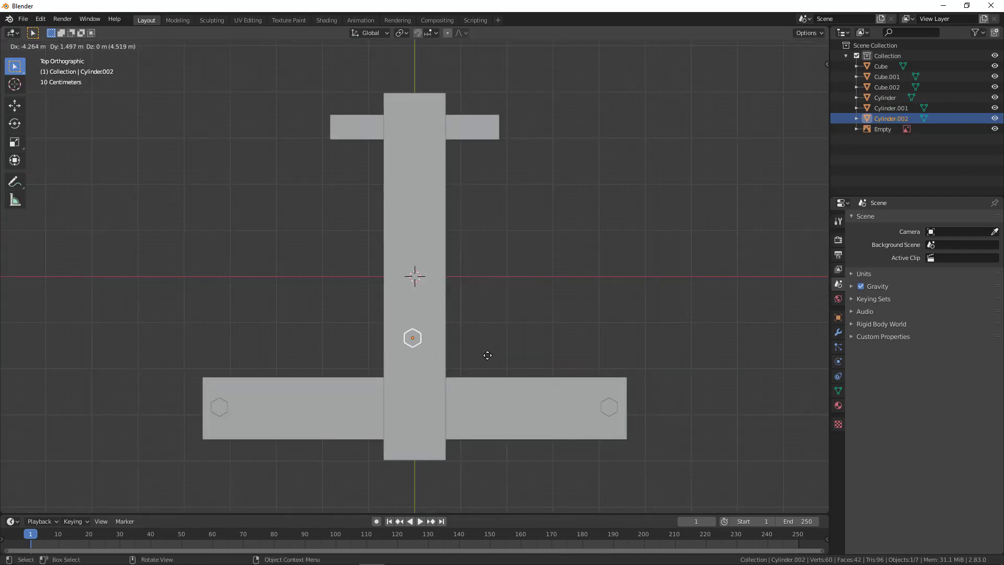
pyautogui.click(488, 357)
# Step: Scale the central post copy by about 1.232, shorten it along Z, and lower it beneath the plank
pyautogui.press('KP_3')
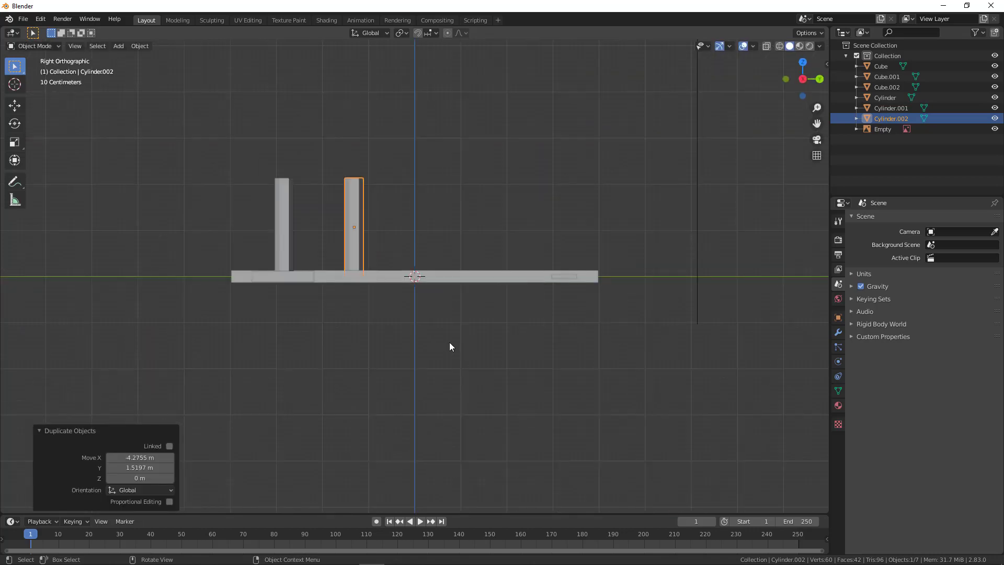
pyautogui.press('s')
pyautogui.click(486, 340)
pyautogui.press('s')
pyautogui.press('z')
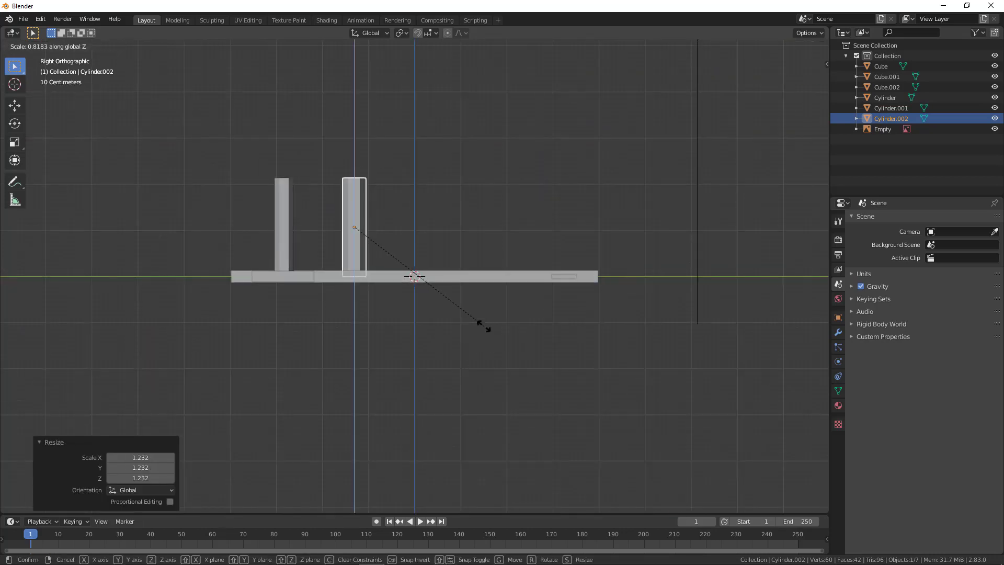
pyautogui.click(473, 323)
pyautogui.press('g')
pyautogui.press('z')
pyautogui.click(470, 410)
# Step: Join the three posts, both crossbars and the central plank into a single object
pyautogui.moveTo(470, 410); pyautogui.dragTo(429, 351, button='middle')
pyautogui.keyDown('shift'); pyautogui.click(430, 351); pyautogui.keyUp('shift')
pyautogui.keyDown('shift'); pyautogui.click(215, 208); pyautogui.keyUp('shift')
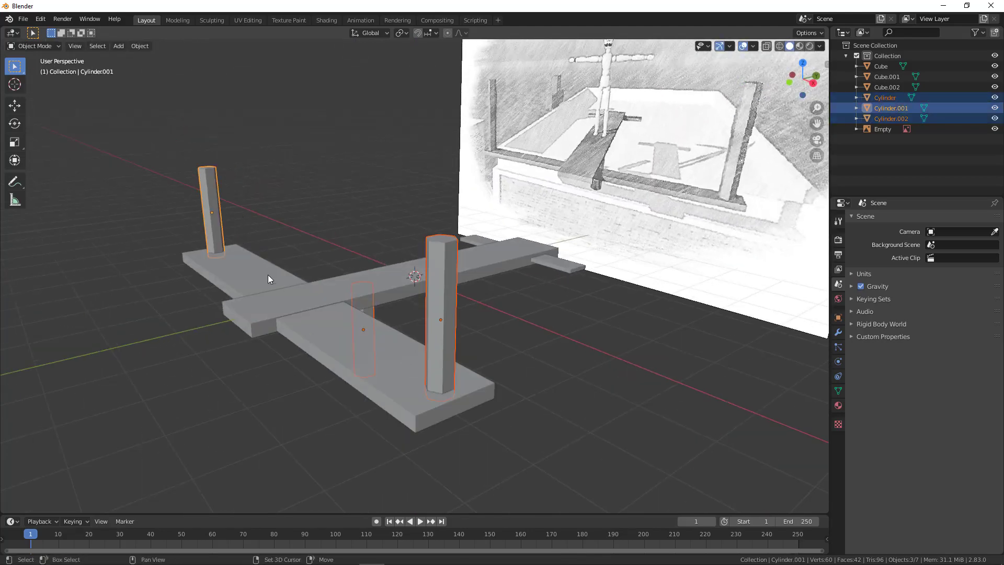
pyautogui.keyDown('shift'); pyautogui.click(268, 303); pyautogui.keyUp('shift')
pyautogui.keyDown('shift'); pyautogui.click(334, 340); pyautogui.keyUp('shift')
pyautogui.keyDown('shift'); pyautogui.click(557, 264); pyautogui.keyUp('shift')
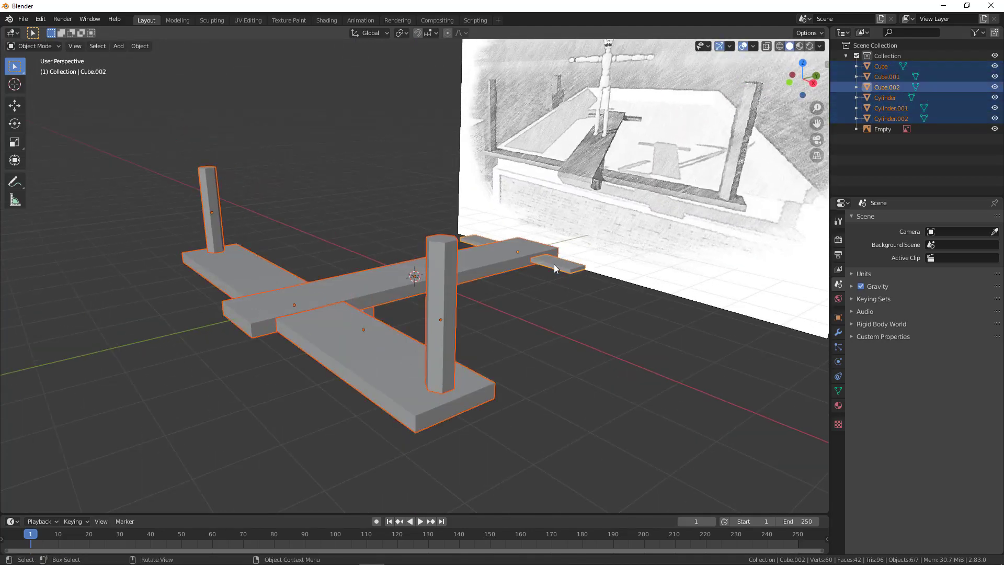
pyautogui.hotkey('ctrl', 'j')
# Step: Create a new material named Wood on the joined launcher
pyautogui.moveTo(454, 272); pyautogui.dragTo(523, 243, button='middle')
pyautogui.moveTo(611, 241); pyautogui.dragTo(688, 303, button='middle')
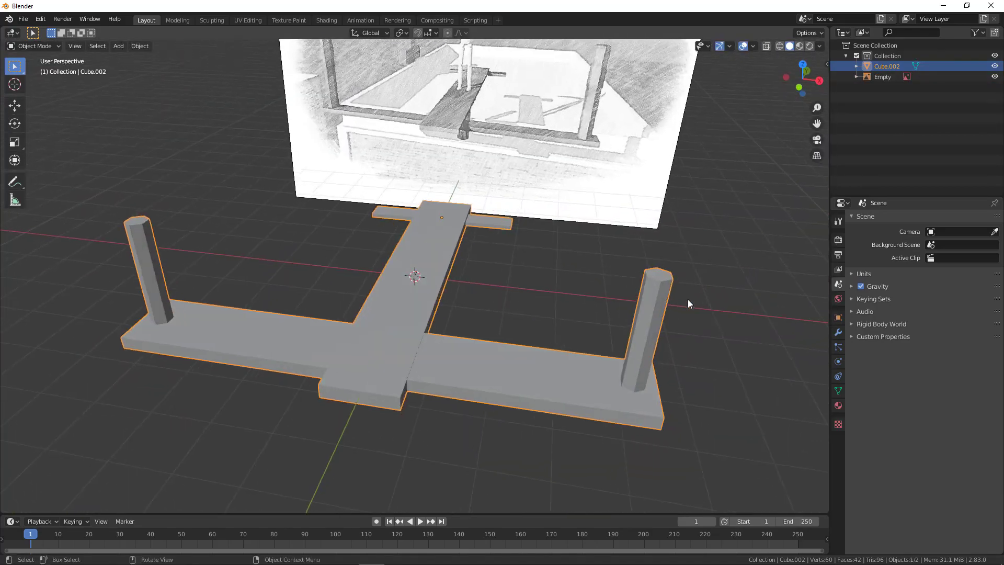
pyautogui.click(838, 405)
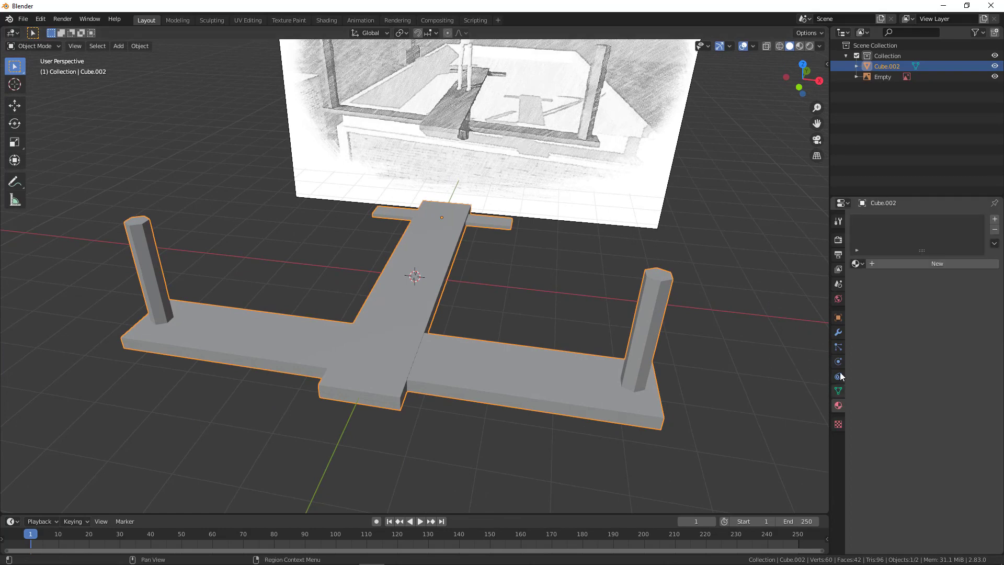
pyautogui.click(878, 264)
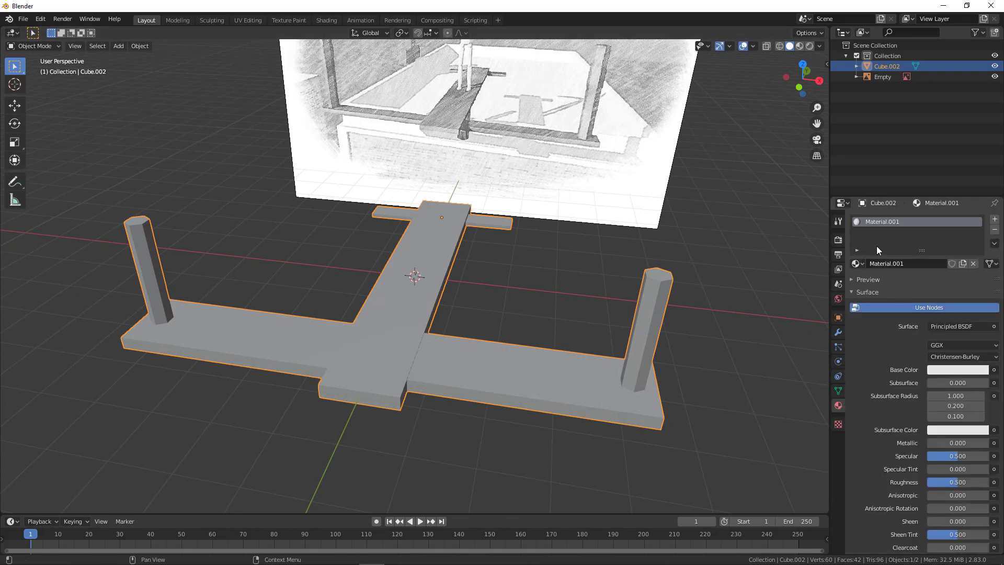
pyautogui.click(889, 263)
pyautogui.write('Wood')
pyautogui.press('Return')
# Step: Set the Wood base color to a darkened tan with hue 0.077 and saturation 0.286, and switch the viewport to Material Preview
pyautogui.click(951, 371)
pyautogui.click(929, 268)
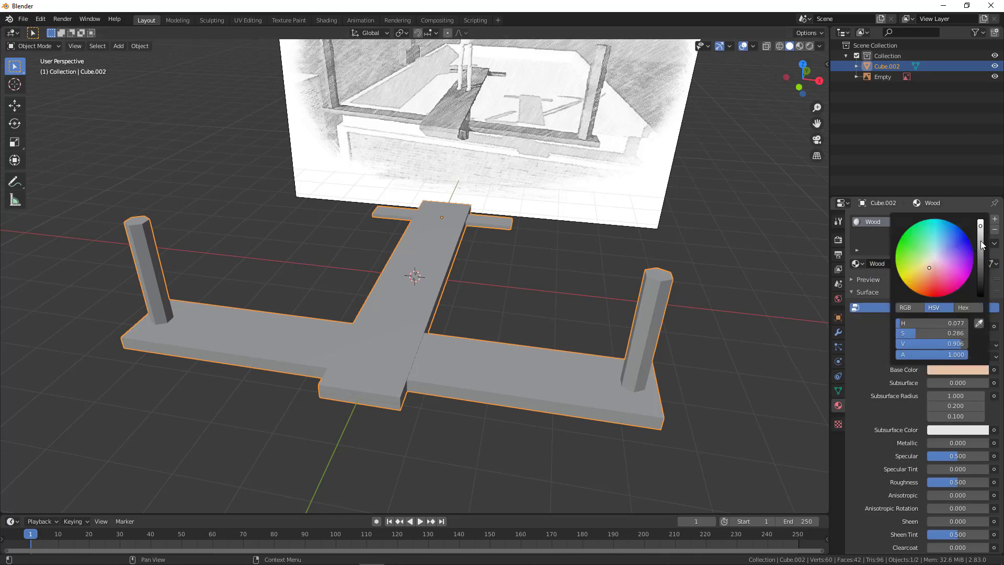
pyautogui.click(981, 244)
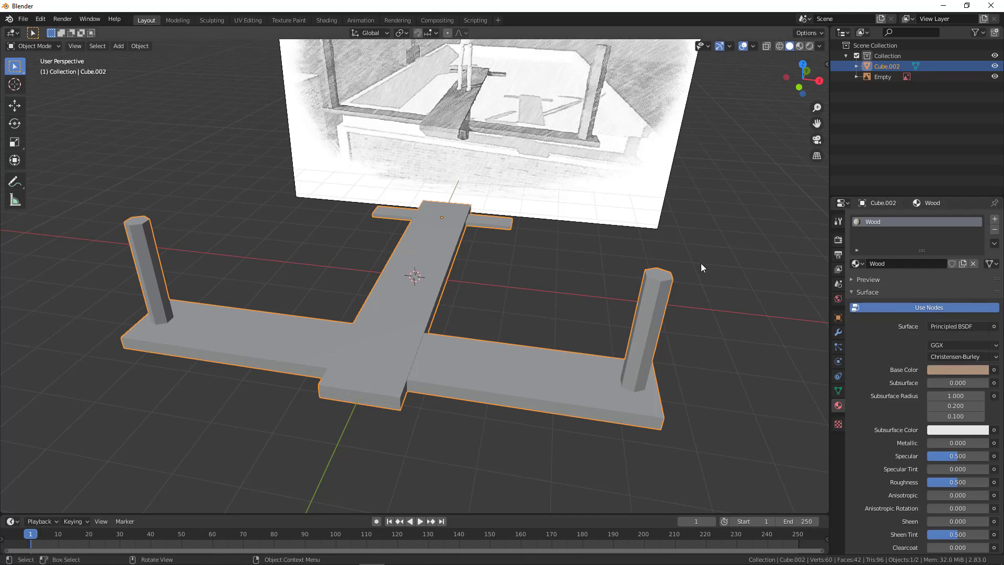
pyautogui.click(799, 46)
pyautogui.moveTo(554, 277)
pyautogui.mouseDown(button='middle')
pyautogui.moveTo(581, 279)
pyautogui.moveTo(535, 259)
pyautogui.moveTo(627, 277)
pyautogui.moveTo(610, 310)
pyautogui.moveTo(577, 281)
pyautogui.moveTo(632, 292)
pyautogui.moveTo(516, 298)
pyautogui.moveTo(576, 298)
pyautogui.moveTo(463, 257)
pyautogui.moveTo(440, 238)
pyautogui.moveTo(467, 241)
pyautogui.moveTo(520, 306)
pyautogui.moveTo(456, 275)
pyautogui.moveTo(503, 293)
pyautogui.moveTo(477, 302)
pyautogui.mouseUp(button='middle')
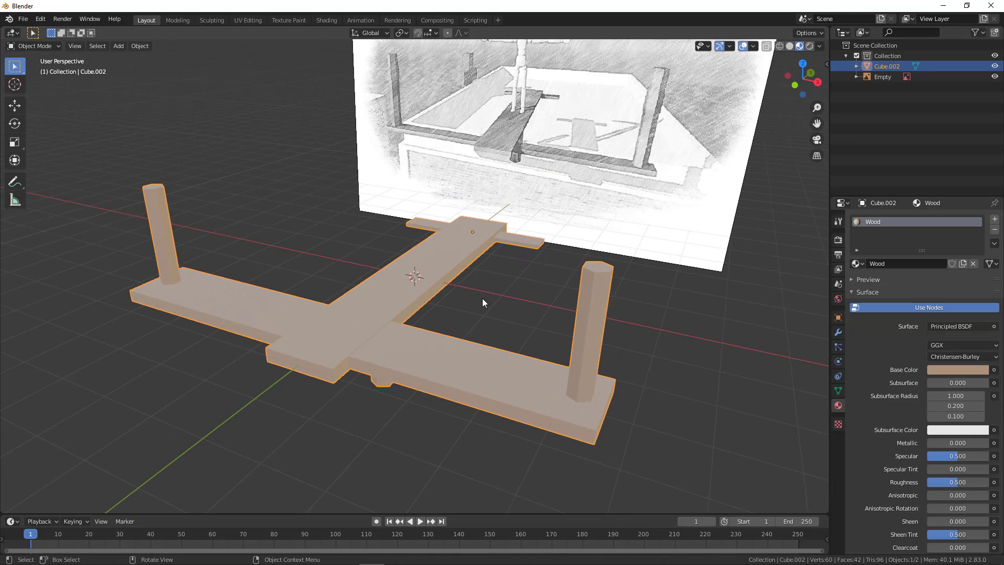
pyautogui.moveTo(481, 338); pyautogui.dragTo(490, 319, button='middle')
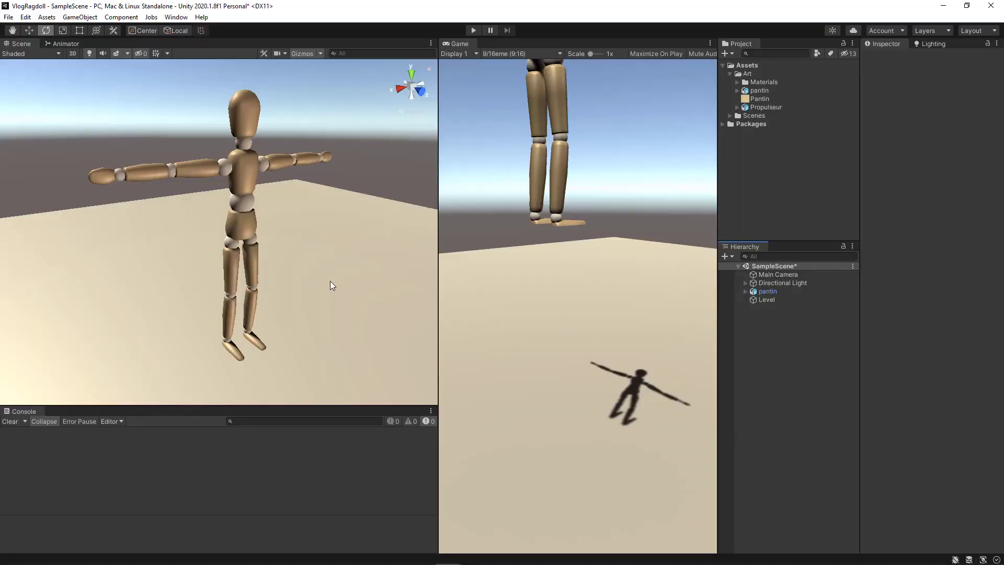
# Step: In Unity, select the Propulseur model asset to inspect it and add a cube to the scene
pyautogui.scroll(-6, 361, 305)
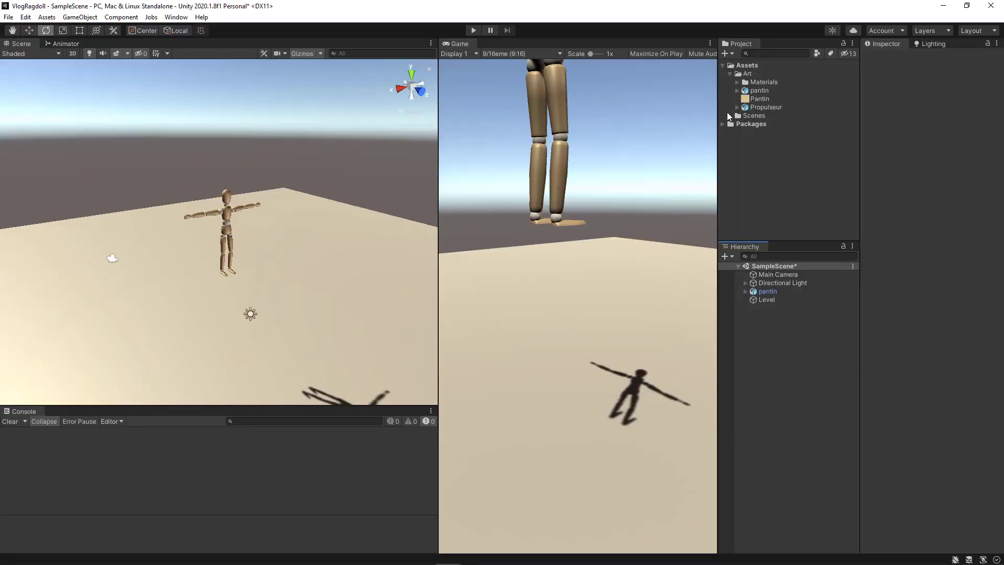
pyautogui.click(762, 107)
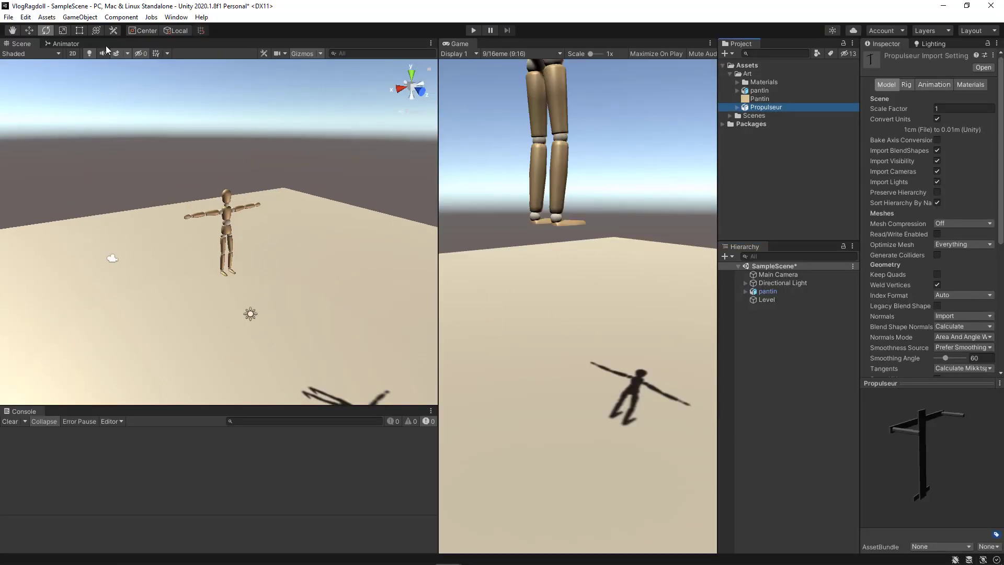
pyautogui.click(79, 16)
pyautogui.moveTo(116, 57)
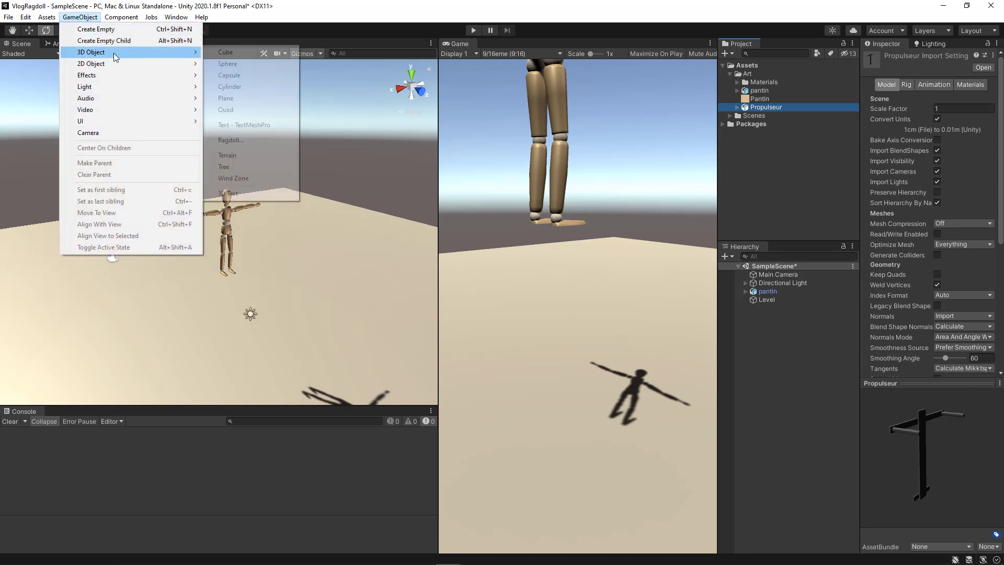
pyautogui.click(225, 51)
# Step: Scale the cube into a tall block of about 17.92 on X and Z and 38 on Y
pyautogui.click(62, 30)
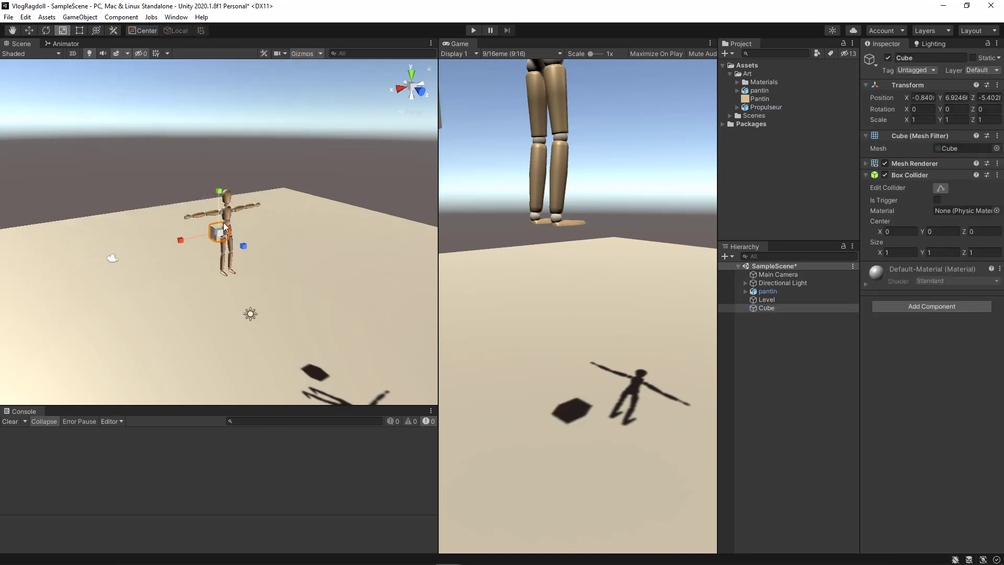
pyautogui.moveTo(224, 227); pyautogui.dragTo(542, 124)
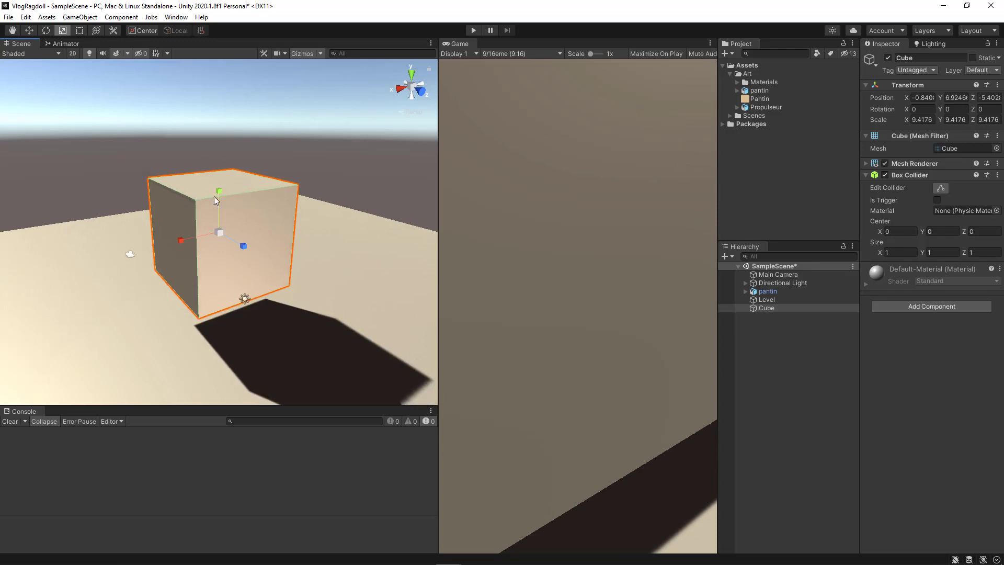
pyautogui.moveTo(215, 194); pyautogui.dragTo(250, 150)
pyautogui.scroll(-2, 387, 96)
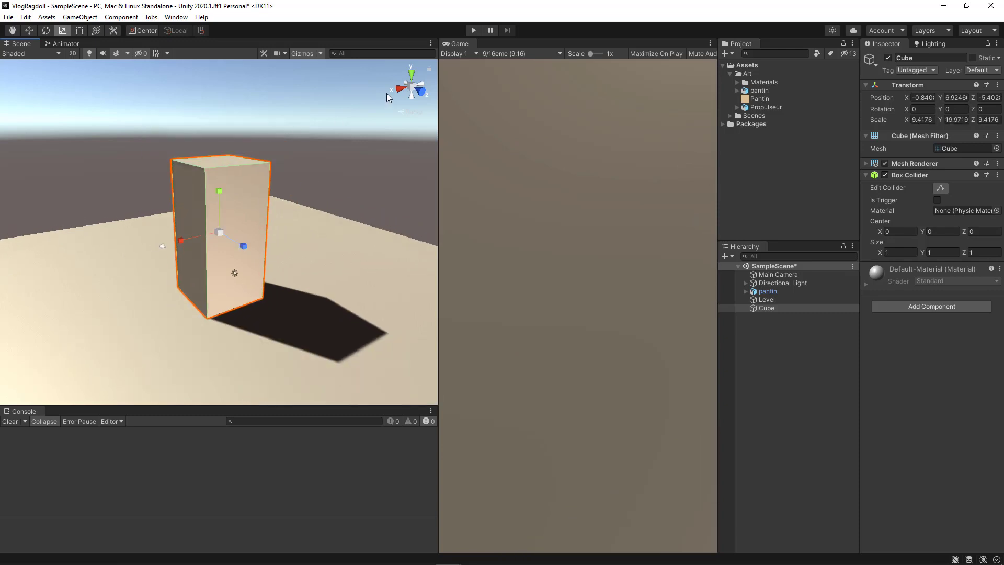
pyautogui.moveTo(224, 229); pyautogui.dragTo(259, 206)
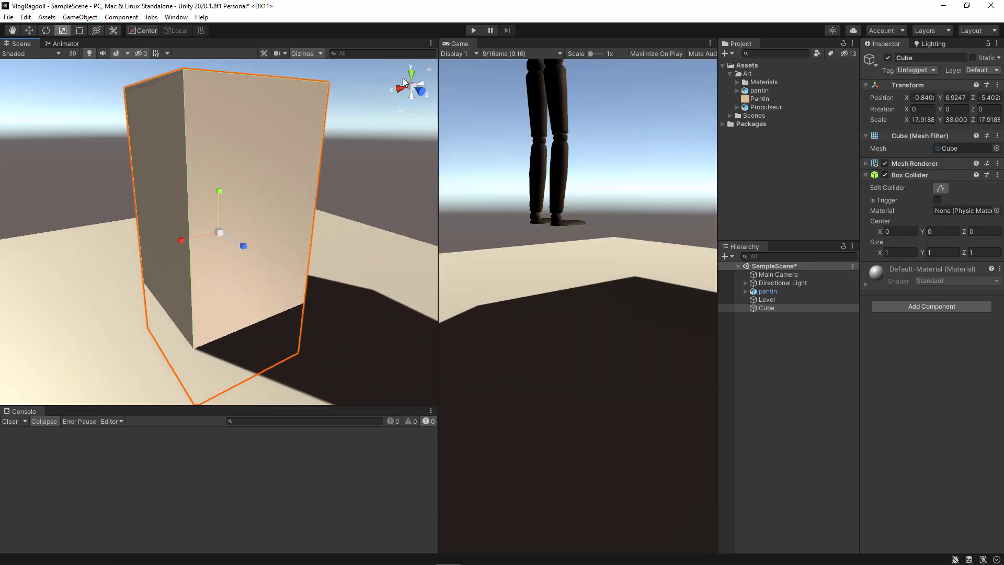
# Step: Move the block to Z -30 near the ground's edge and raise it to Y 15
pyautogui.click(412, 73)
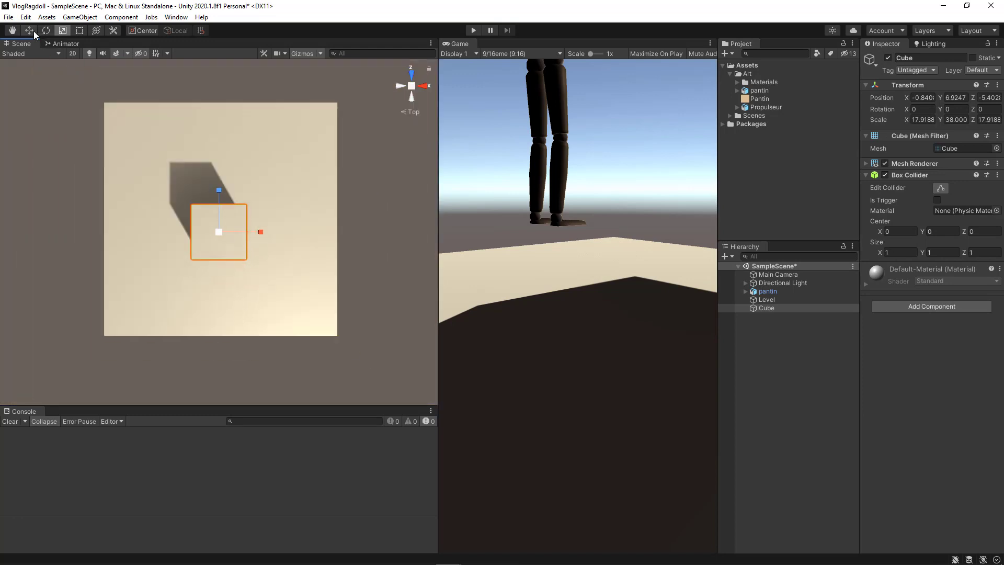
pyautogui.click(29, 30)
pyautogui.moveTo(219, 191); pyautogui.dragTo(218, 237)
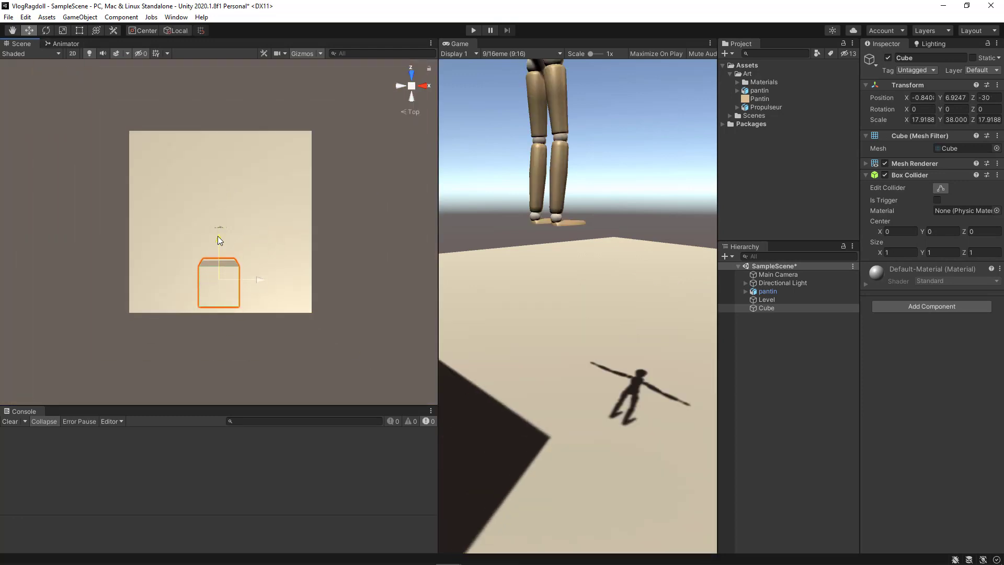
pyautogui.click(424, 85)
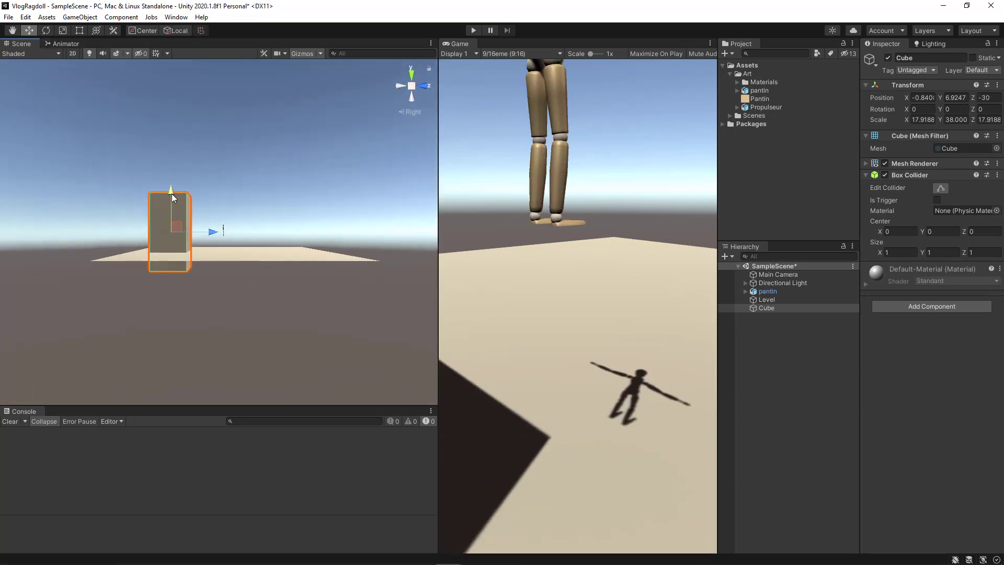
pyautogui.moveTo(173, 197); pyautogui.dragTo(186, 361)
# Step: Place the Propulseur model in the scene on top of the tall block and show it from above
pyautogui.moveTo(185, 360); pyautogui.dragTo(206, 400, button='middle')
pyautogui.scroll(5, 224, 268)
pyautogui.moveTo(224, 268); pyautogui.dragTo(214, 152, button='middle')
pyautogui.scroll(5, 251, 196)
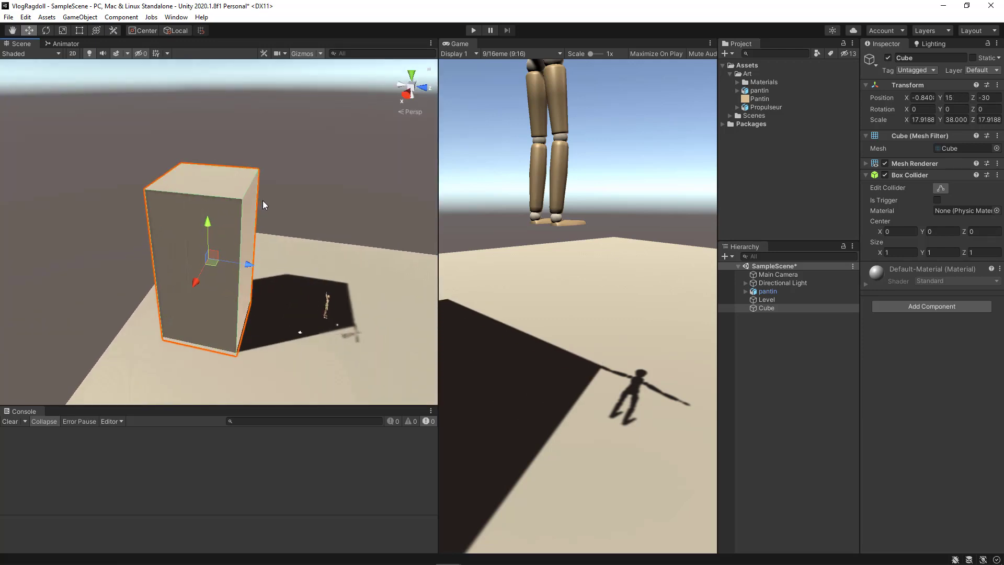
pyautogui.scroll(3, 263, 204)
pyautogui.moveTo(766, 107); pyautogui.dragTo(251, 153)
pyautogui.click(406, 86)
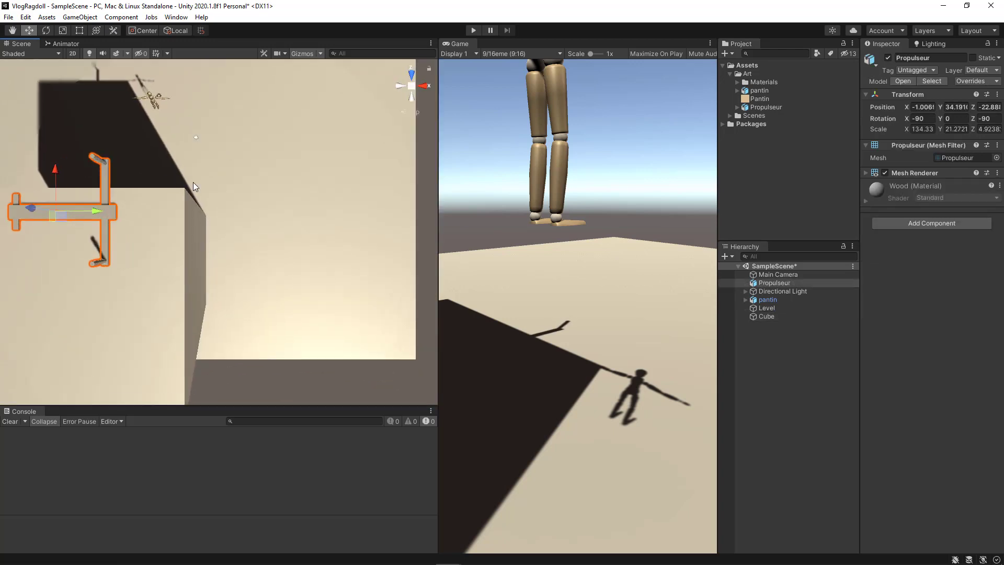
# Step: Rotate the Propulseur seen from above and set its Z rotation to exactly -180
pyautogui.click(411, 86)
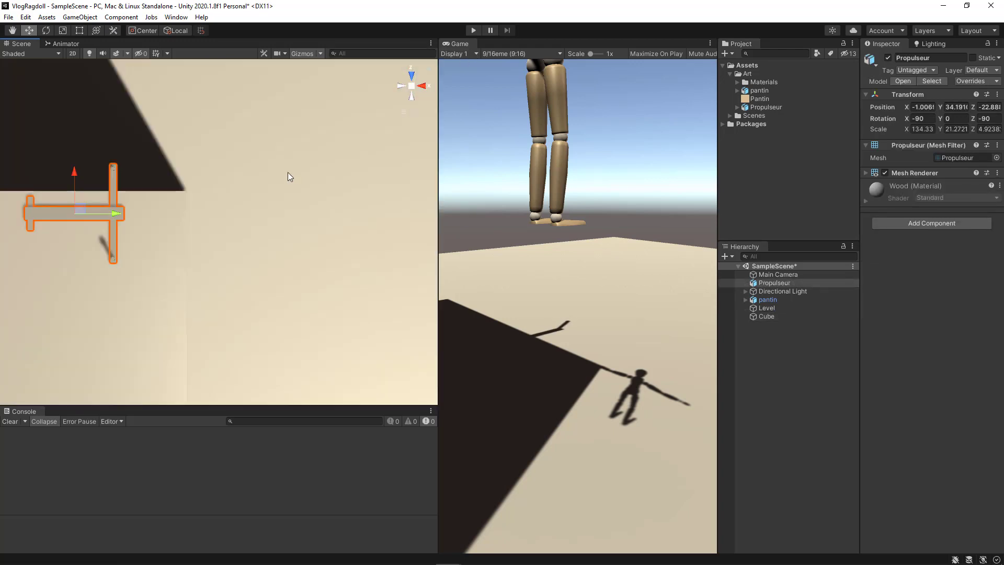
pyautogui.press('f')
pyautogui.scroll(-10, 249, 178)
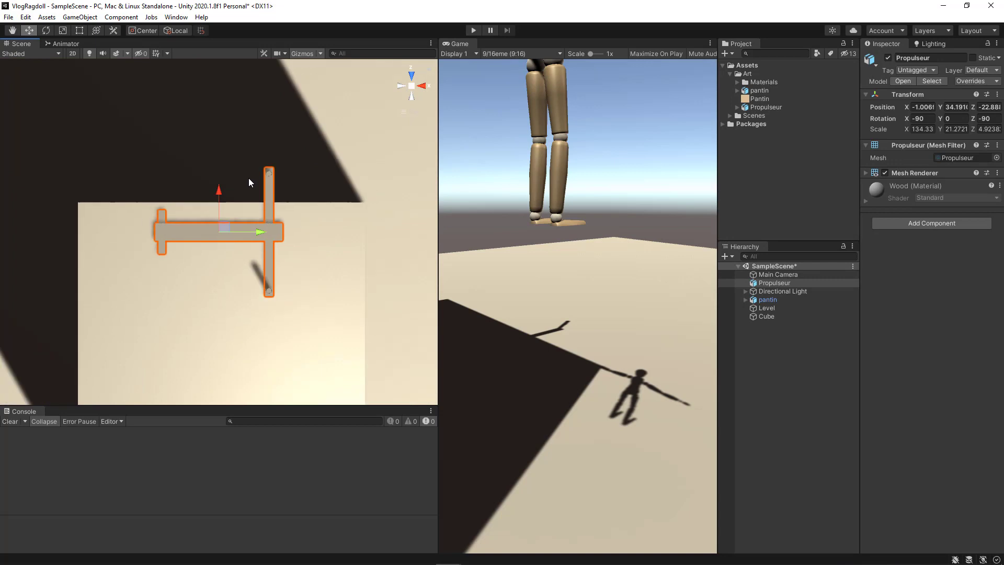
pyautogui.click(46, 30)
pyautogui.moveTo(256, 242); pyautogui.dragTo(315, 156)
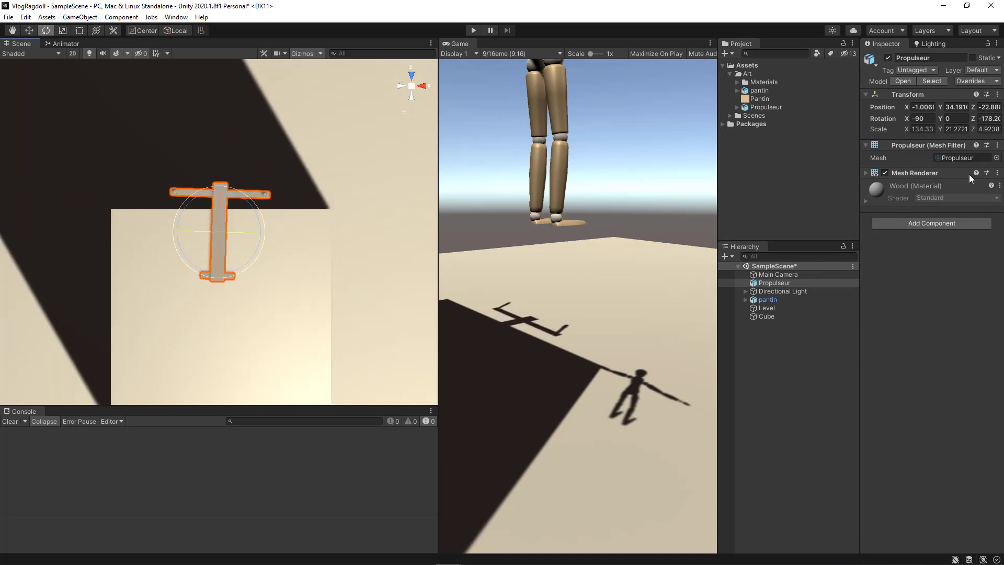
pyautogui.click(990, 118)
pyautogui.write('-18')
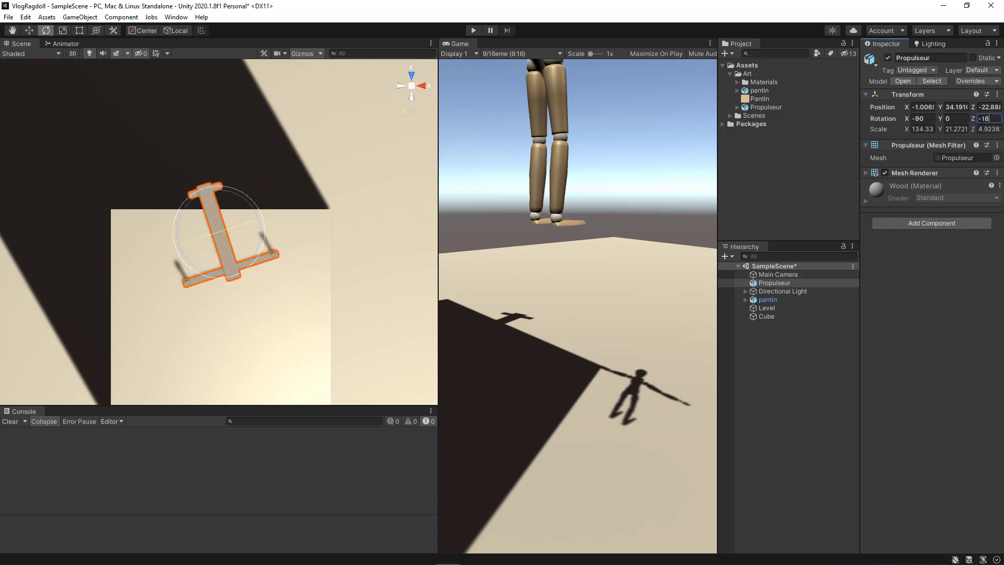
pyautogui.write('0')
# Step: Move the Propulseur over the block's front edge to X -0.75, Y 35.17 and Z -21.69
pyautogui.click(29, 30)
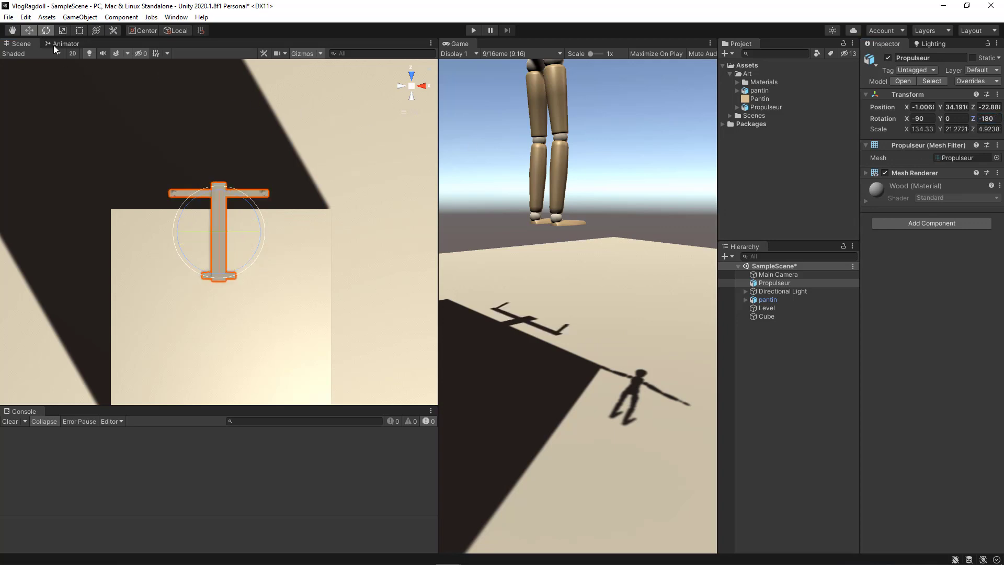
pyautogui.moveTo(218, 190); pyautogui.dragTo(221, 175)
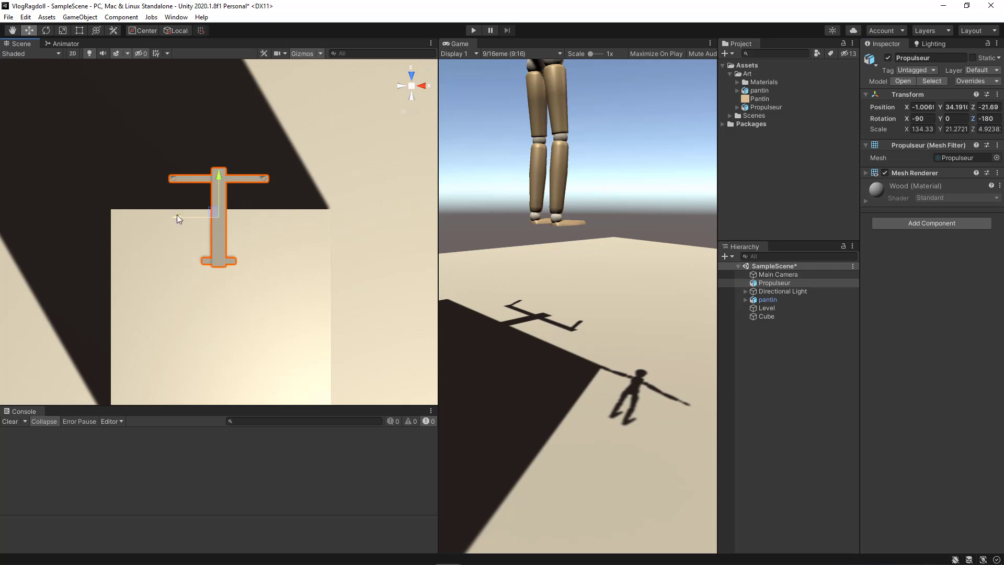
pyautogui.moveTo(176, 216); pyautogui.dragTo(180, 219)
pyautogui.click(422, 85)
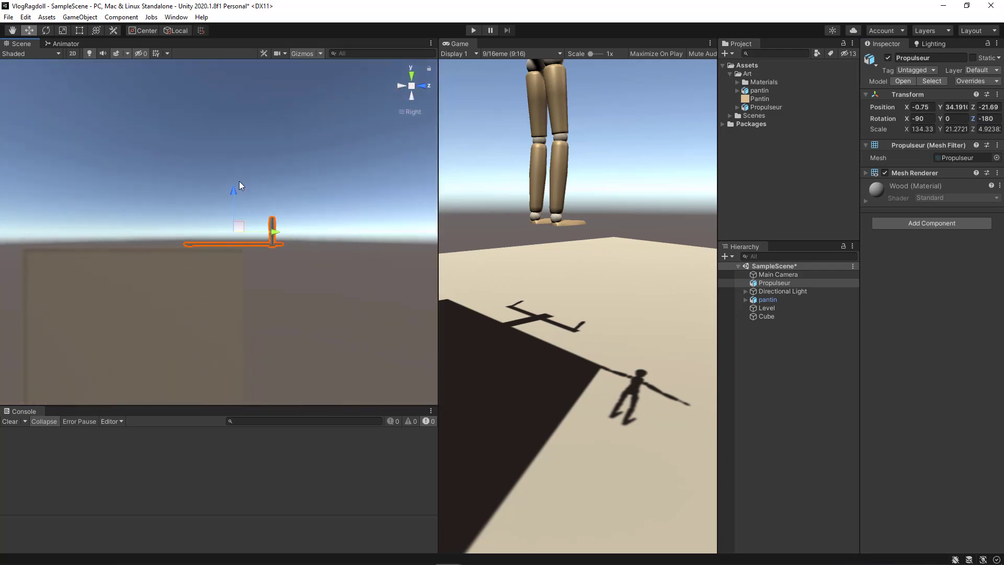
pyautogui.moveTo(232, 187); pyautogui.dragTo(384, 309)
# Step: Move the pantin mannequin above the launcher plank to X -0.71, Y 38.4 and Z -21.07
pyautogui.click(768, 299)
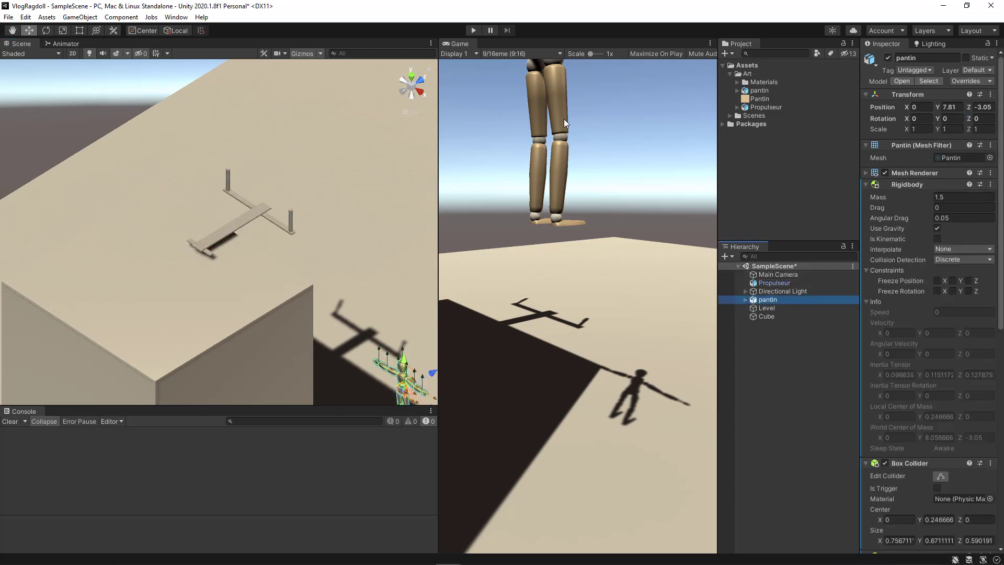
pyautogui.click(421, 93)
pyautogui.scroll(-12, 324, 303)
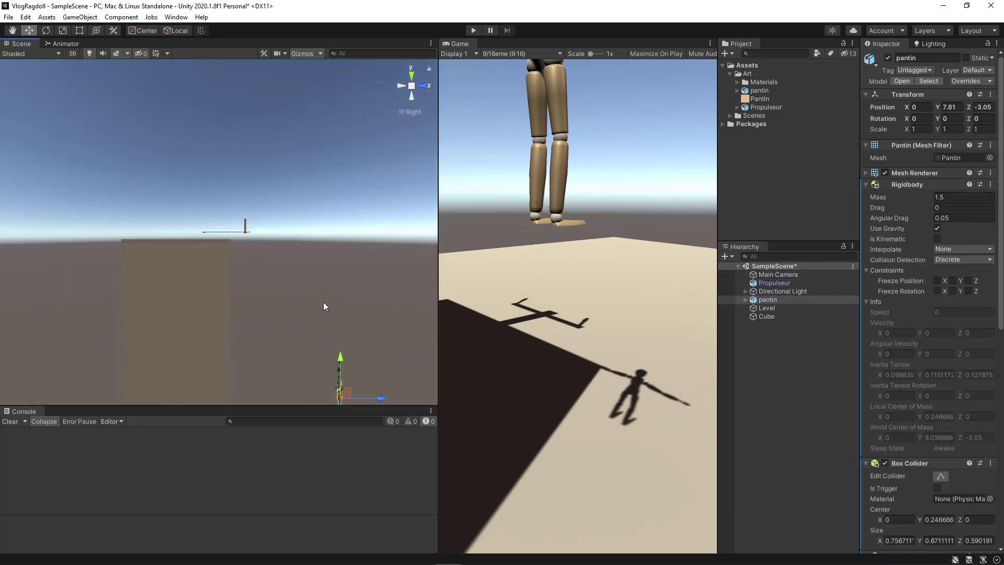
pyautogui.moveTo(323, 356); pyautogui.dragTo(235, 210)
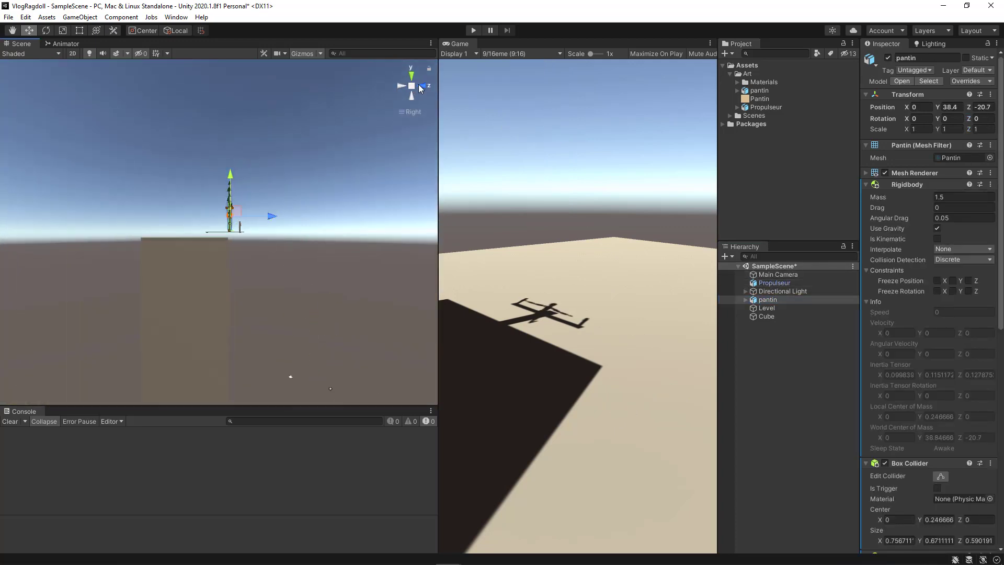
pyautogui.click(412, 75)
pyautogui.scroll(10, 232, 215)
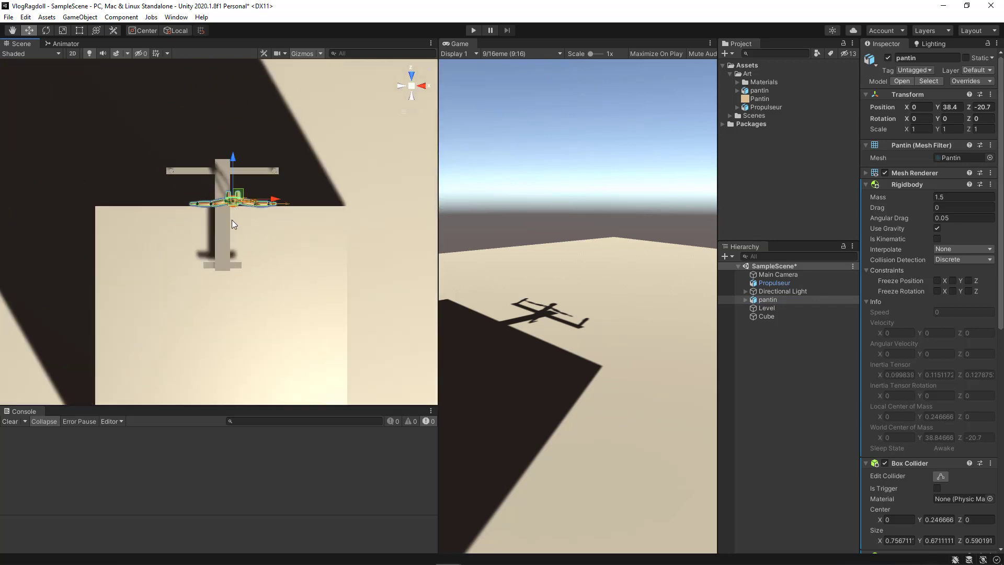
pyautogui.moveTo(231, 220); pyautogui.dragTo(297, 282, button='middle')
pyautogui.moveTo(296, 231); pyautogui.dragTo(175, 30)
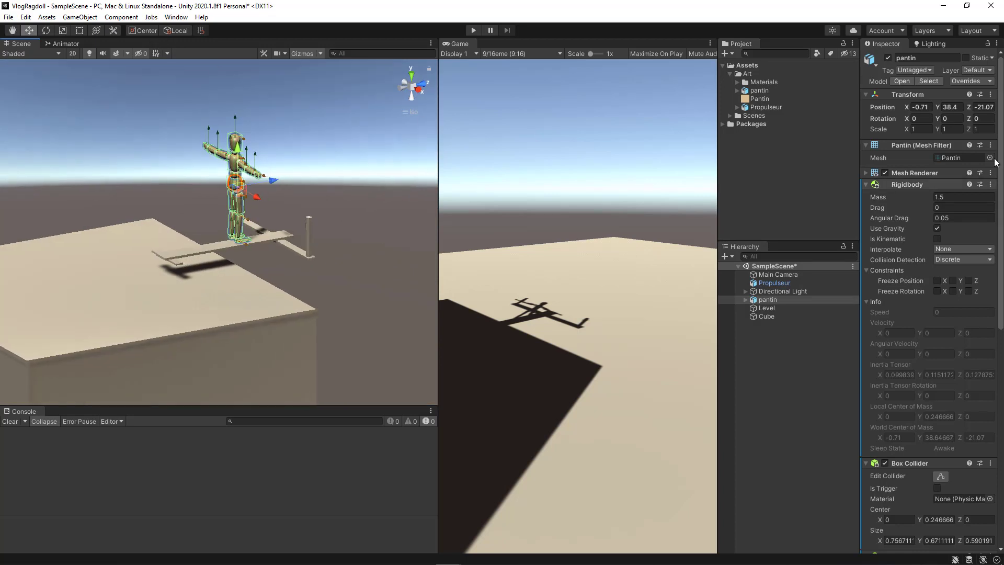
# Step: Set the mannequin's scale to 0.5 on all three axes
pyautogui.click(919, 128)
pyautogui.write('0.5')
pyautogui.press('Tab')
pyautogui.write('0.5')
pyautogui.press('Tab')
pyautogui.write('.5')
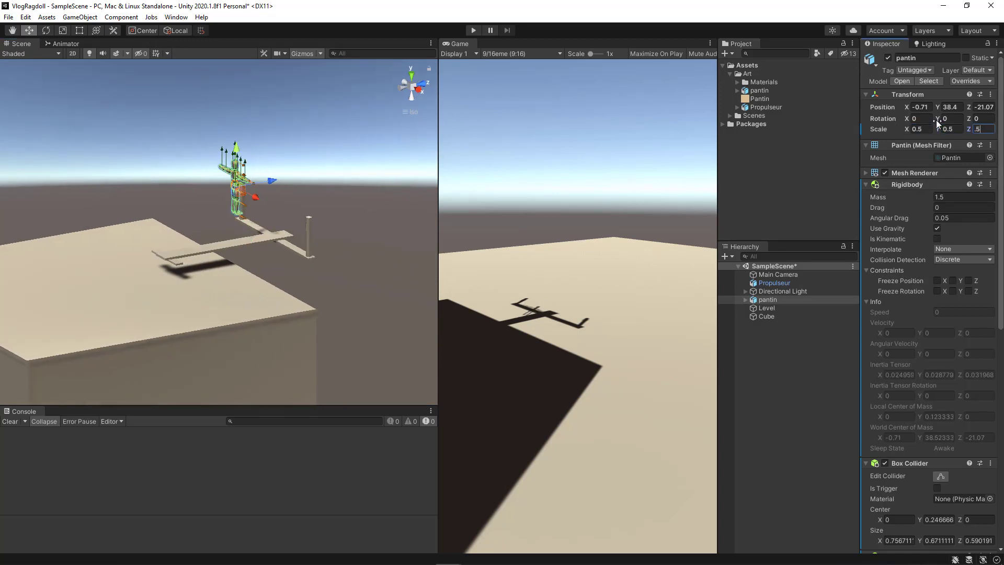
# Step: Lower the mannequin to Y 36.82 and set its scale to 0.6 on all three axes
pyautogui.moveTo(232, 153); pyautogui.dragTo(340, 204)
pyautogui.press('f')
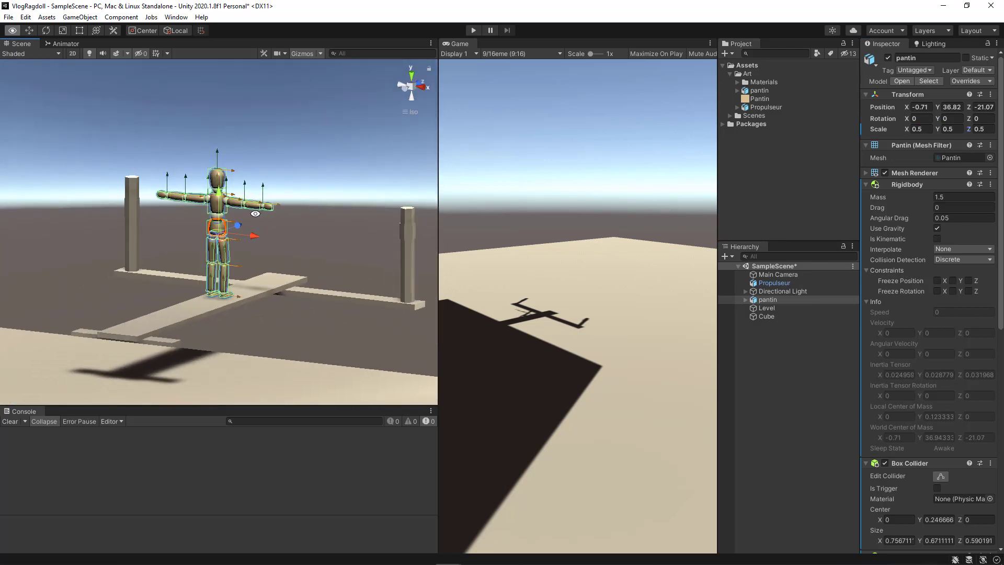
pyautogui.click(921, 128)
pyautogui.write('.6')
pyautogui.press('Tab')
pyautogui.write('.6')
pyautogui.press('Tab')
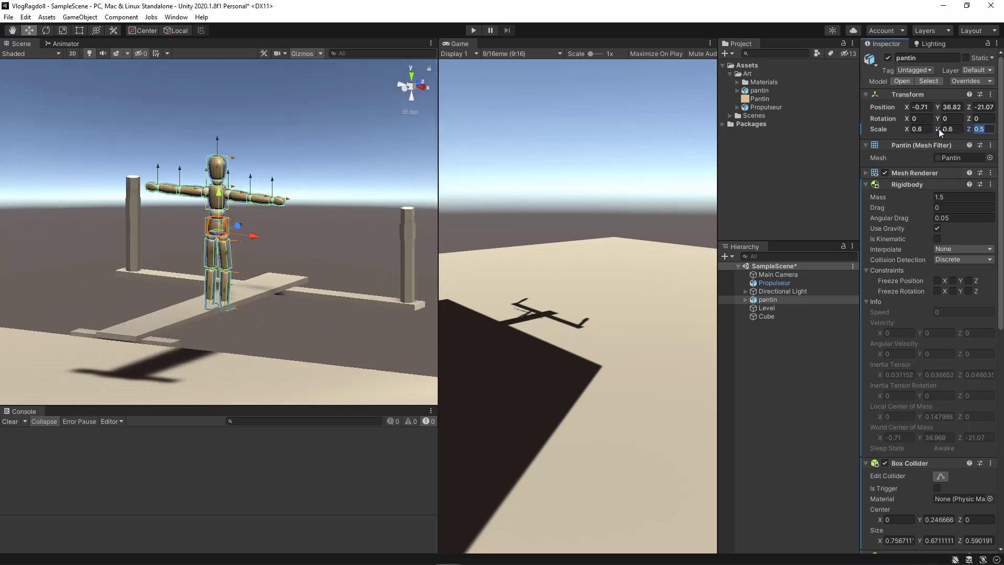
pyautogui.write('.6')
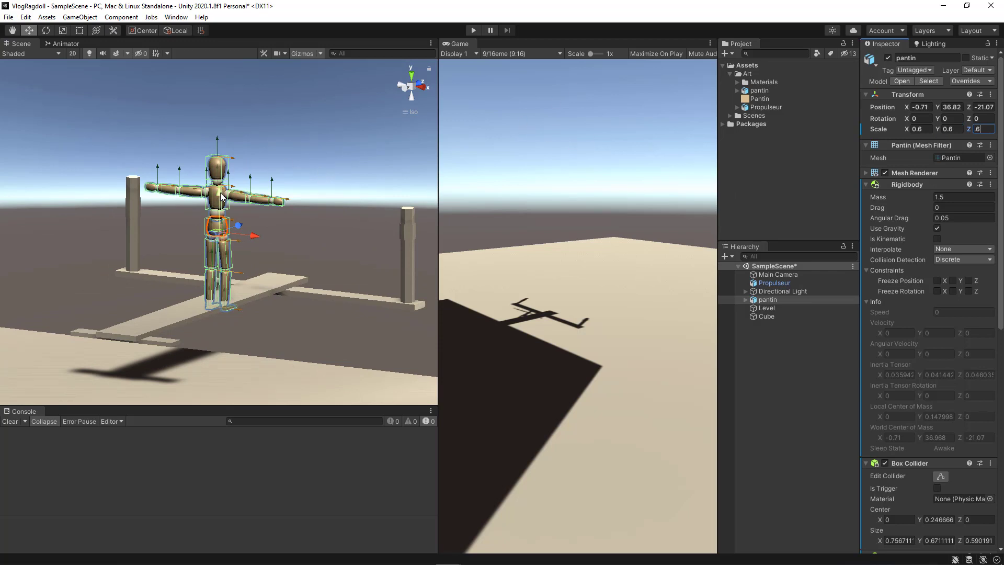
# Step: Fine-tune the mannequin's position so its feet rest on the plank at X -0.8, Y 37.06 and Z -21.16
pyautogui.moveTo(220, 196); pyautogui.dragTo(218, 181)
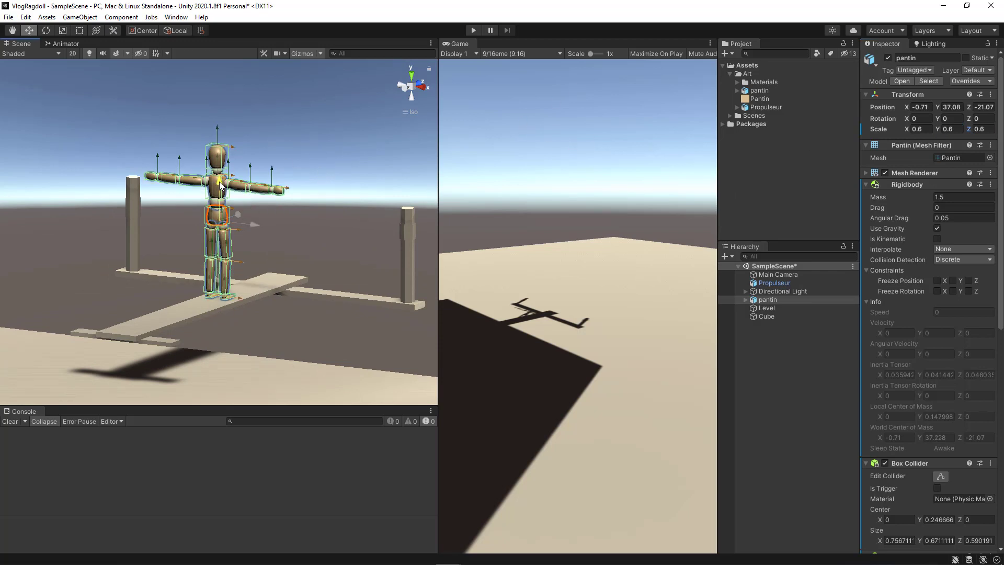
pyautogui.click(406, 92)
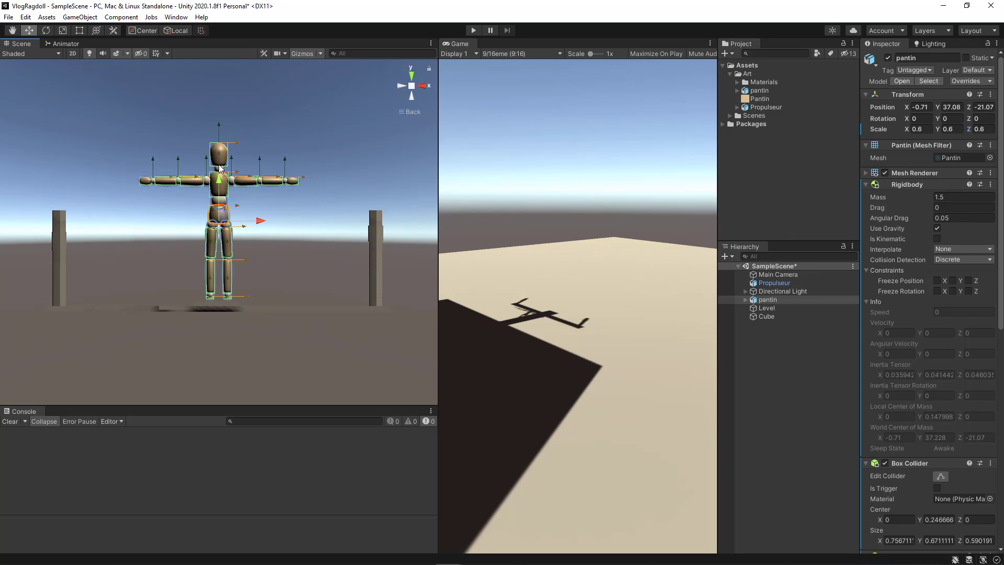
pyautogui.moveTo(221, 182); pyautogui.dragTo(221, 191)
pyautogui.click(411, 76)
pyautogui.moveTo(255, 233); pyautogui.dragTo(250, 234)
pyautogui.keyDown('alt'); pyautogui.moveTo(246, 230); pyautogui.dragTo(192, 240); pyautogui.keyUp('alt')
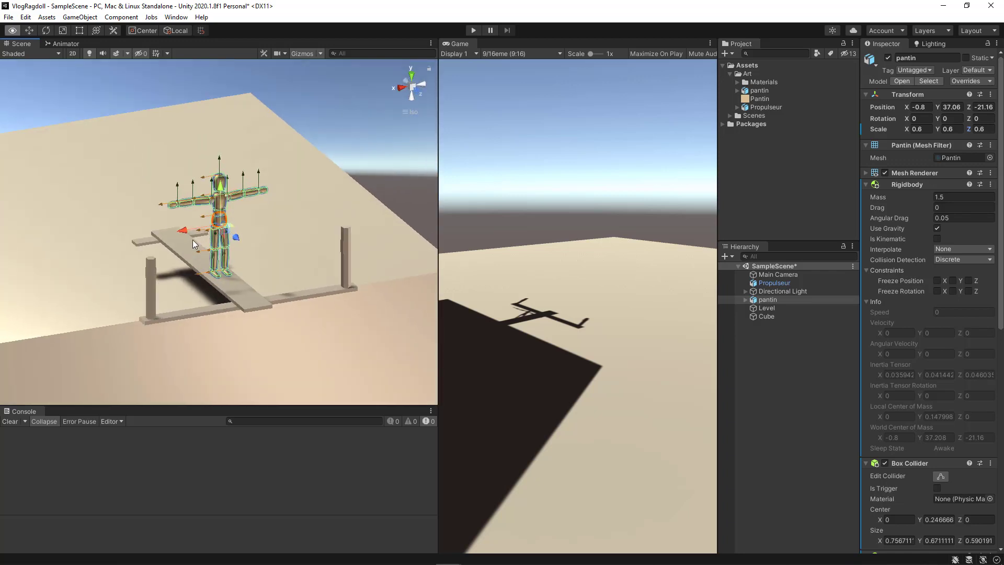
# Step: Extract the Propulseur model's embedded materials into the Art/Materials folder
pyautogui.click(242, 299)
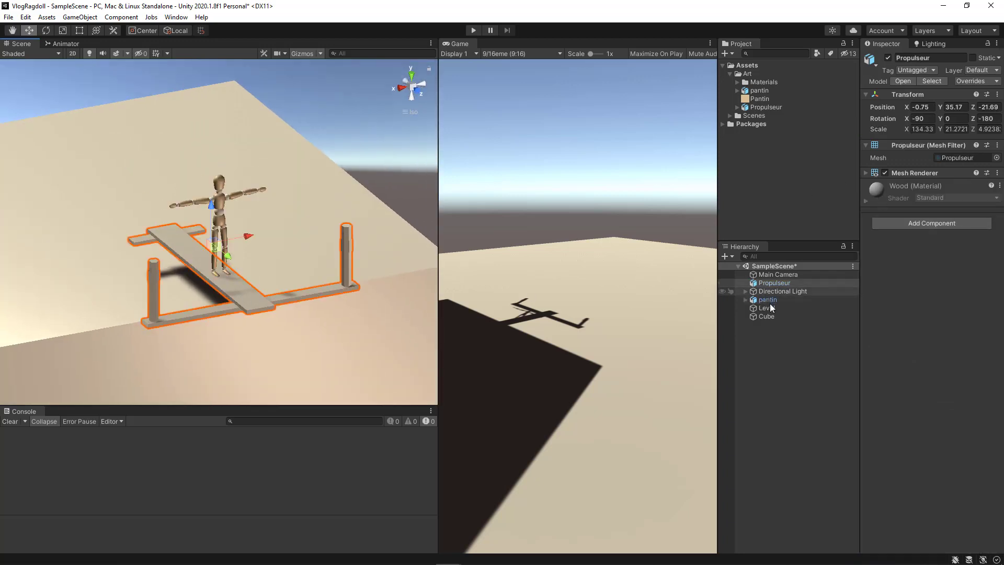
pyautogui.click(767, 106)
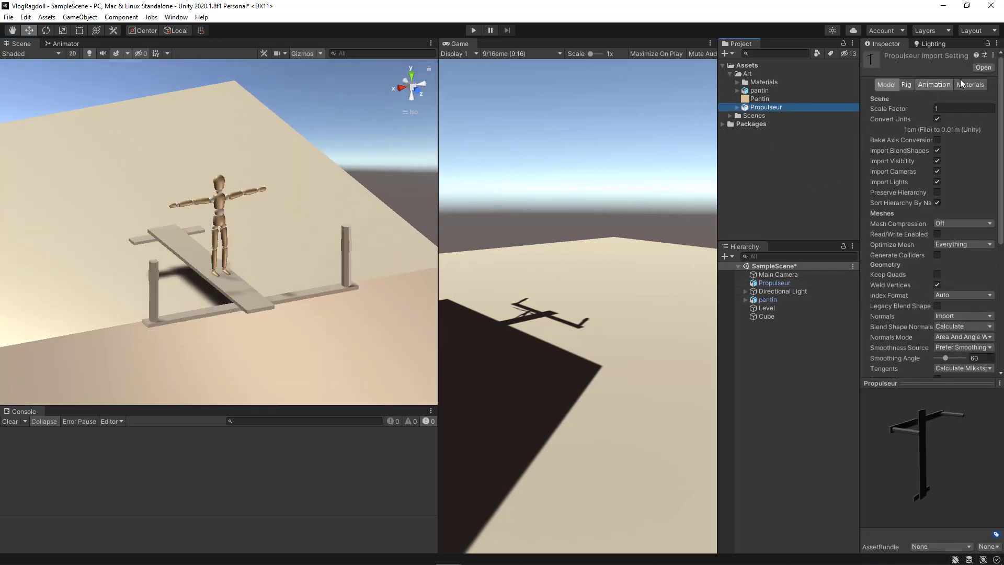
pyautogui.click(962, 83)
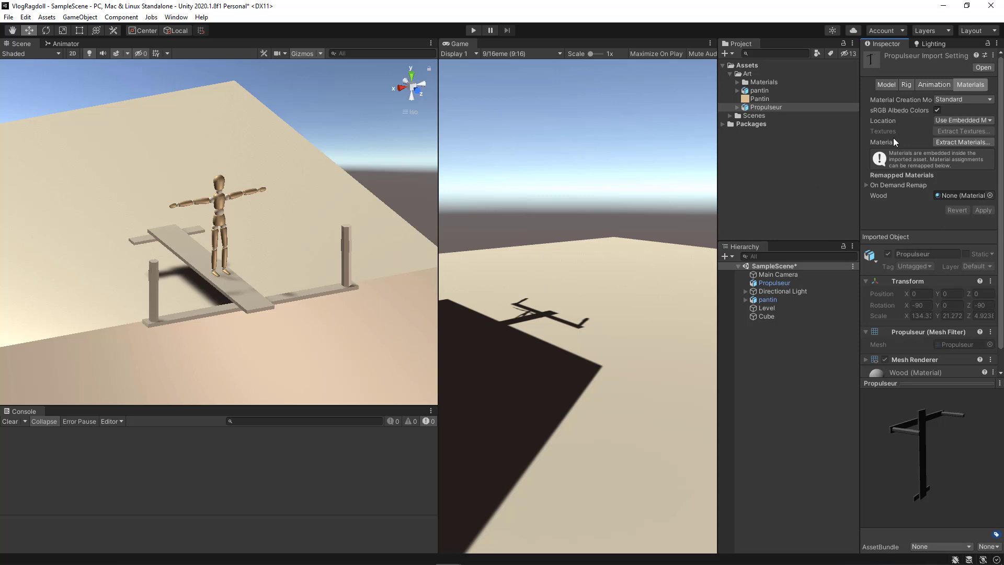
pyautogui.click(742, 74)
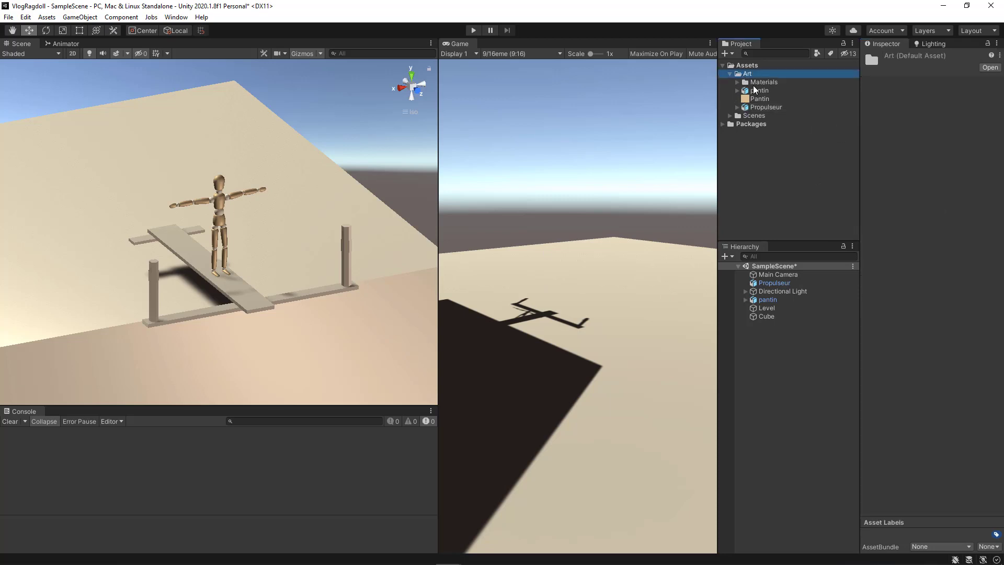
pyautogui.click(746, 83)
pyautogui.click(738, 82)
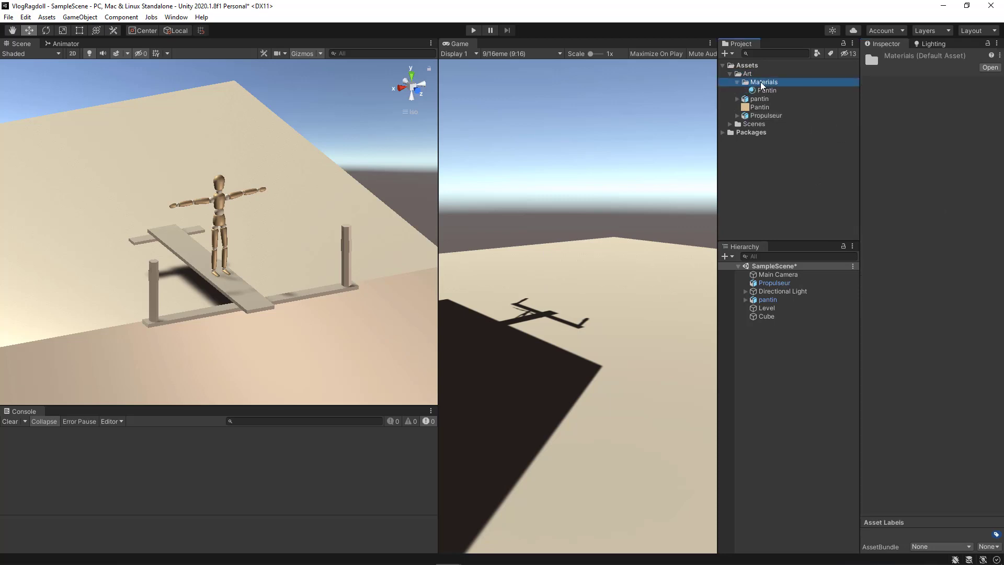
pyautogui.click(766, 116)
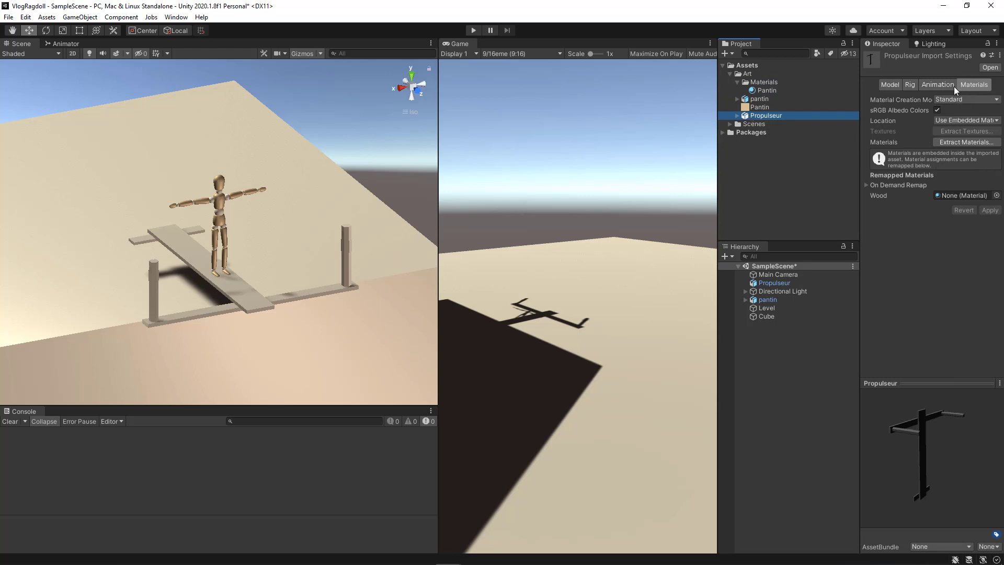
pyautogui.click(960, 142)
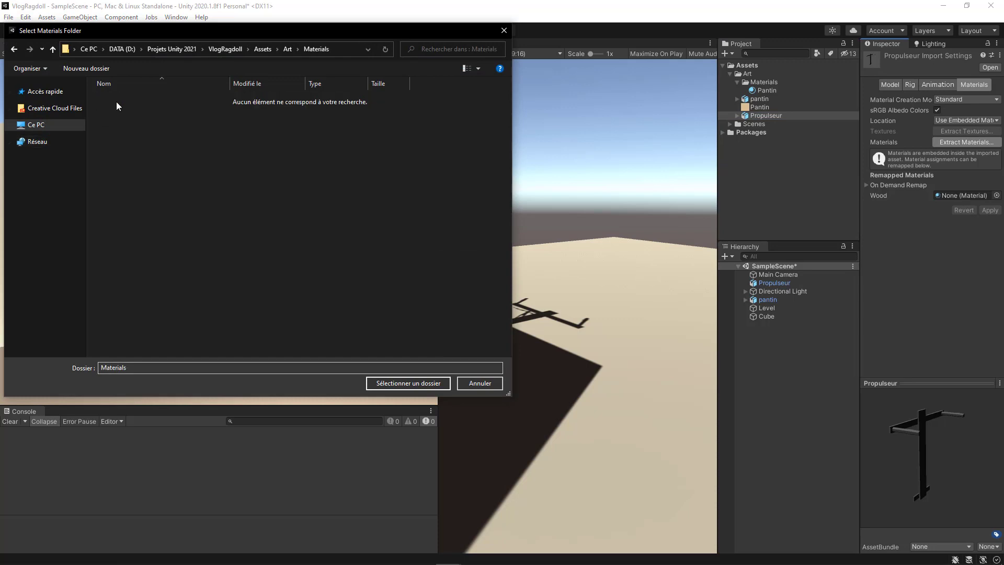
pyautogui.click(387, 384)
# Step: Set the albedo color of the extracted Wood material to brown
pyautogui.click(765, 99)
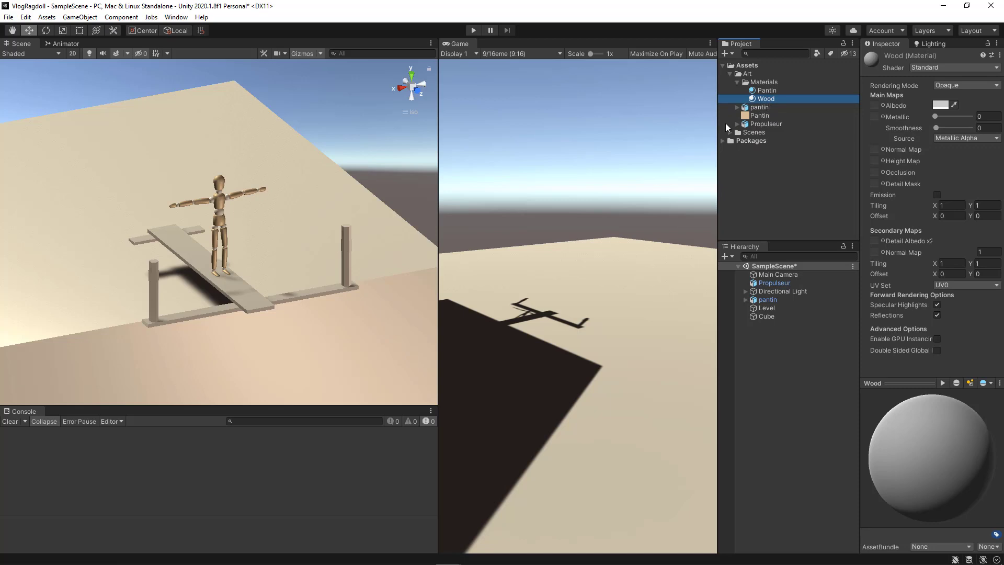
pyautogui.click(939, 105)
pyautogui.moveTo(987, 180); pyautogui.dragTo(980, 159)
pyautogui.moveTo(947, 201); pyautogui.dragTo(944, 188)
pyautogui.keyDown('alt'); pyautogui.moveTo(276, 273); pyautogui.dragTo(543, 273); pyautogui.keyUp('alt')
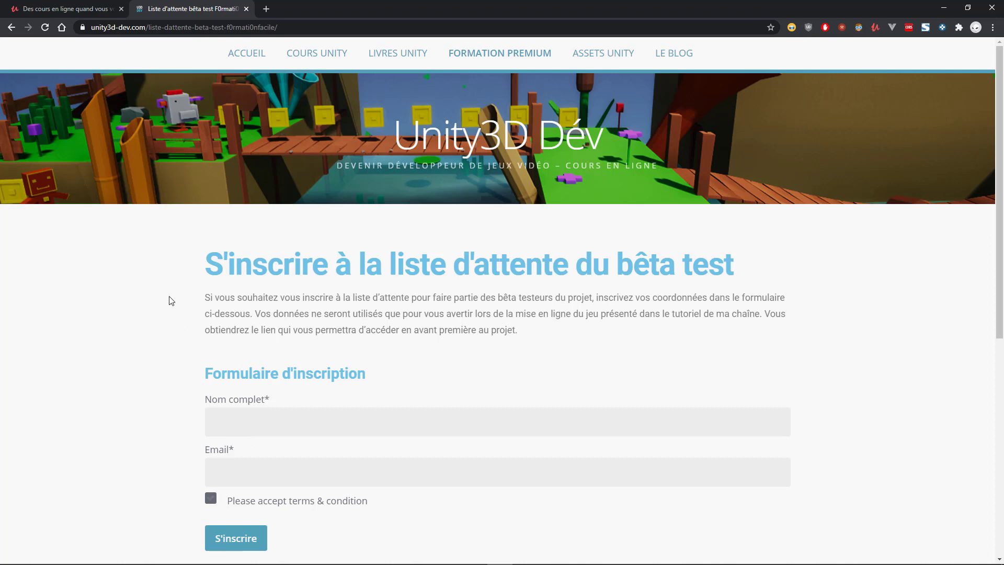
pyautogui.scroll(-5, 168, 288)
pyautogui.scroll(5, 167, 283)
pyautogui.scroll(-2, 168, 235)
pyautogui.scroll(2, 173, 229)
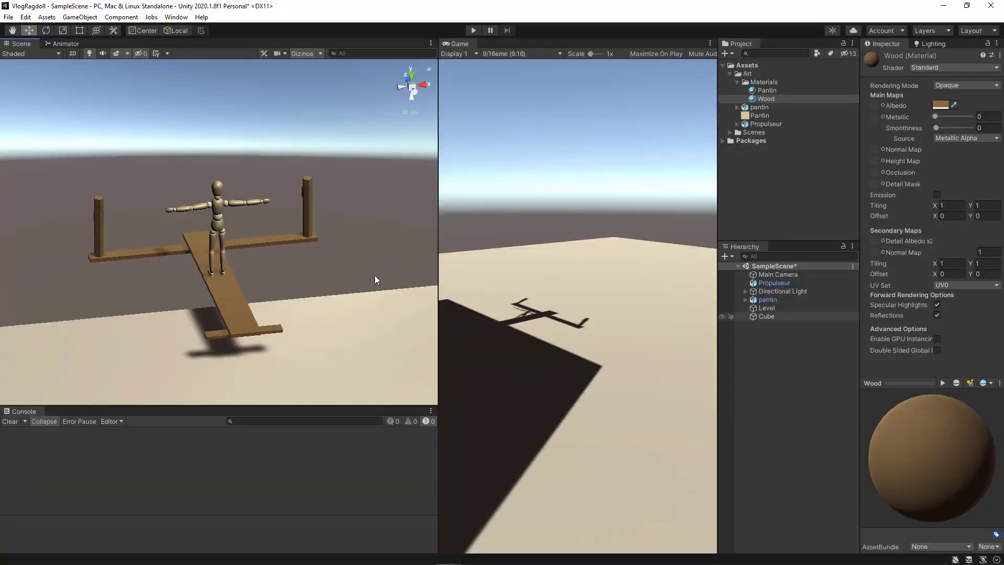
# Step: Add a Mesh Collider component to the Propulseur in the scene
pyautogui.click(230, 284)
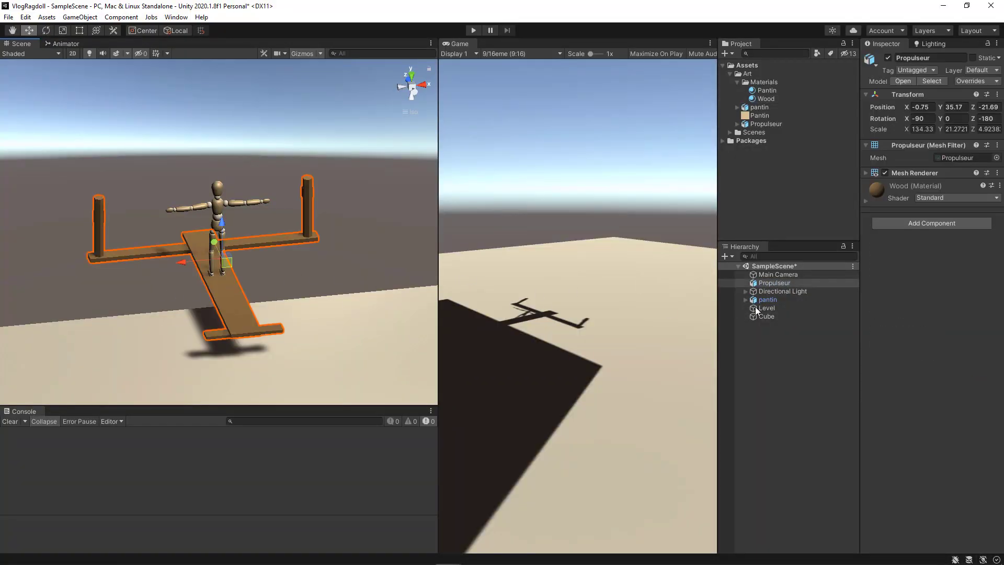
pyautogui.click(918, 223)
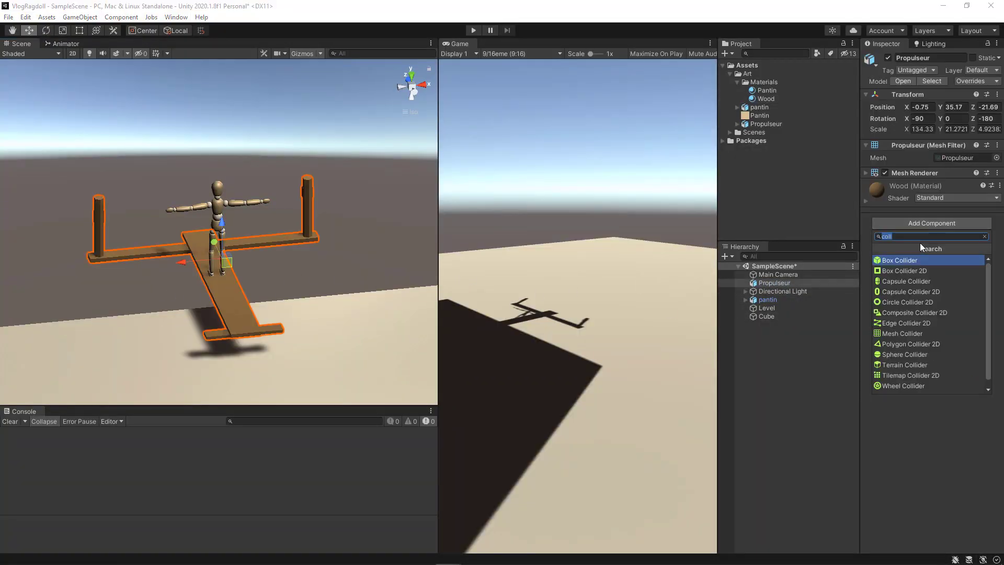
pyautogui.click(904, 333)
# Step: Play the scene to examine how the ragdoll mannequin behaves on the launcher, and stop it
pyautogui.keyDown('alt'); pyautogui.moveTo(325, 256); pyautogui.dragTo(427, 233); pyautogui.keyUp('alt')
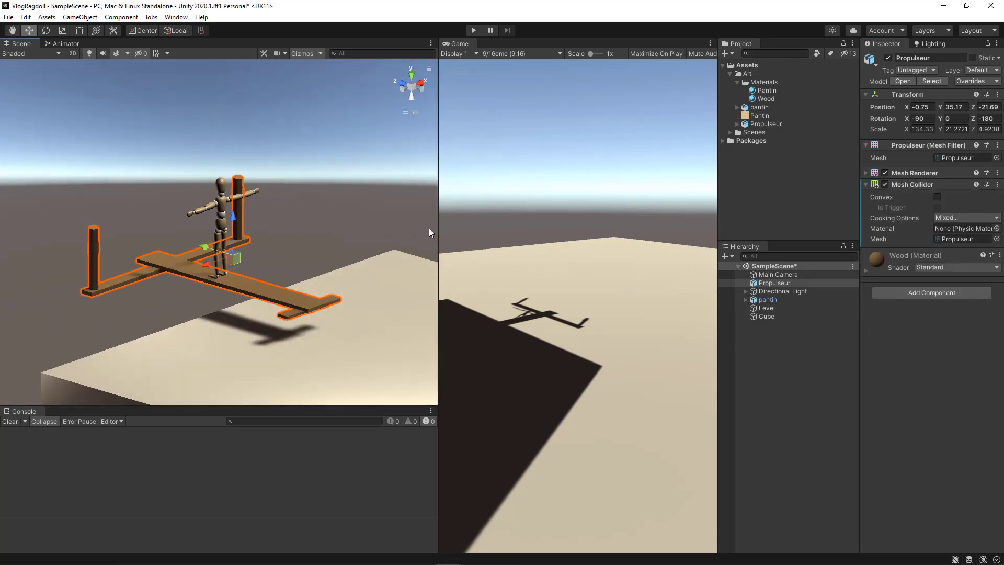
pyautogui.hotkey('ctrl', 'p')
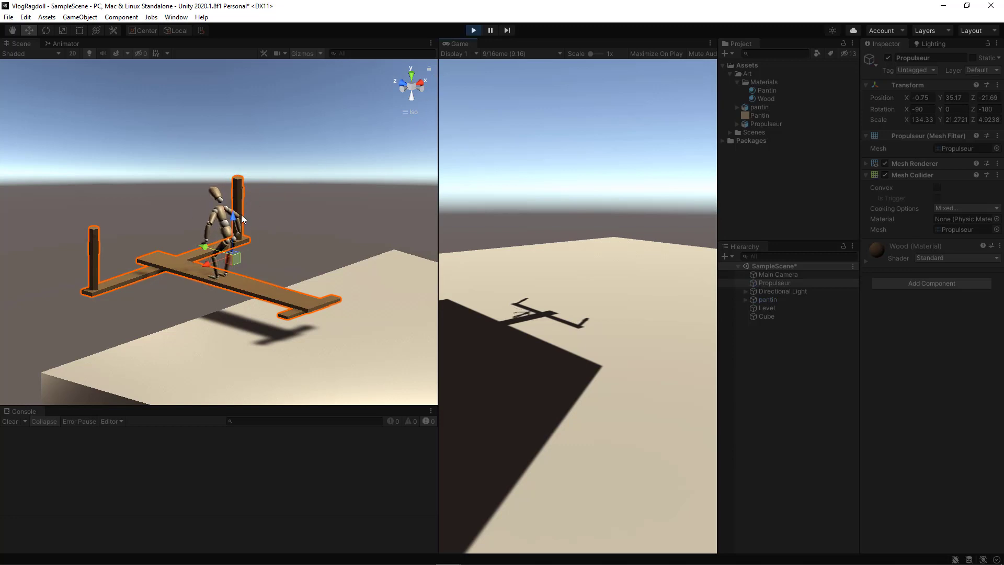
pyautogui.keyDown('alt'); pyautogui.moveTo(230, 285); pyautogui.dragTo(347, 289); pyautogui.keyUp('alt')
pyautogui.click(474, 31)
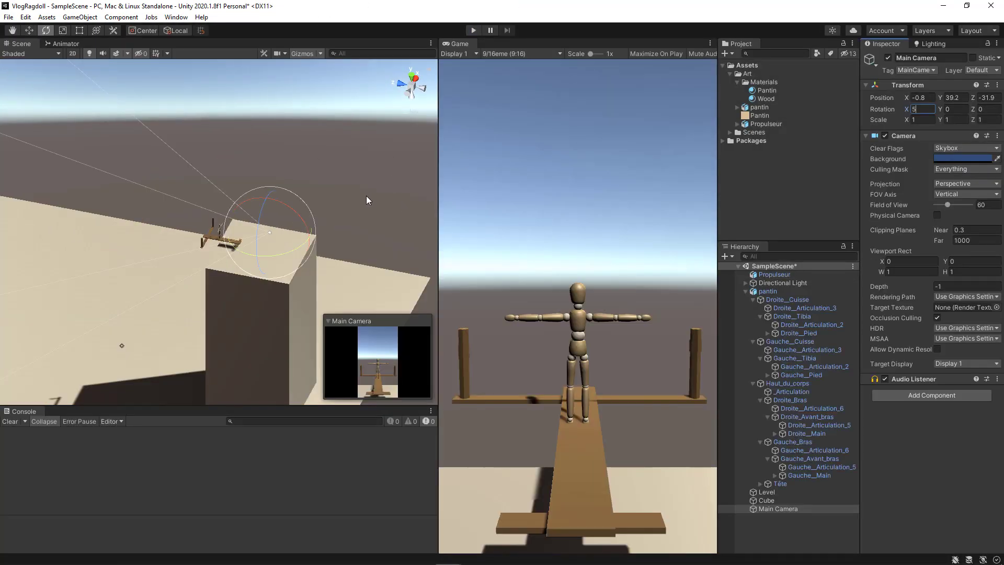
pyautogui.keyDown('alt'); pyautogui.moveTo(287, 199); pyautogui.dragTo(436, 165); pyautogui.keyUp('alt')
pyautogui.scroll(6, 272, 224)
pyautogui.keyDown('alt'); pyautogui.moveTo(266, 235); pyautogui.dragTo(360, 261); pyautogui.keyUp('alt')
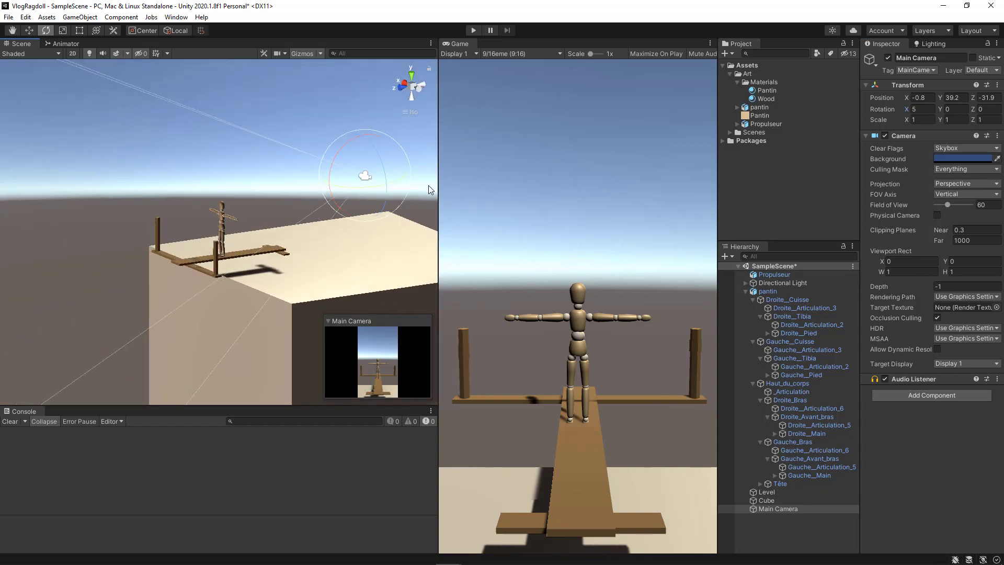
# Step: Try to rotate the Propulseur launcher about its own pivot, and undo the rotation
pyautogui.moveTo(438, 188); pyautogui.dragTo(428, 188)
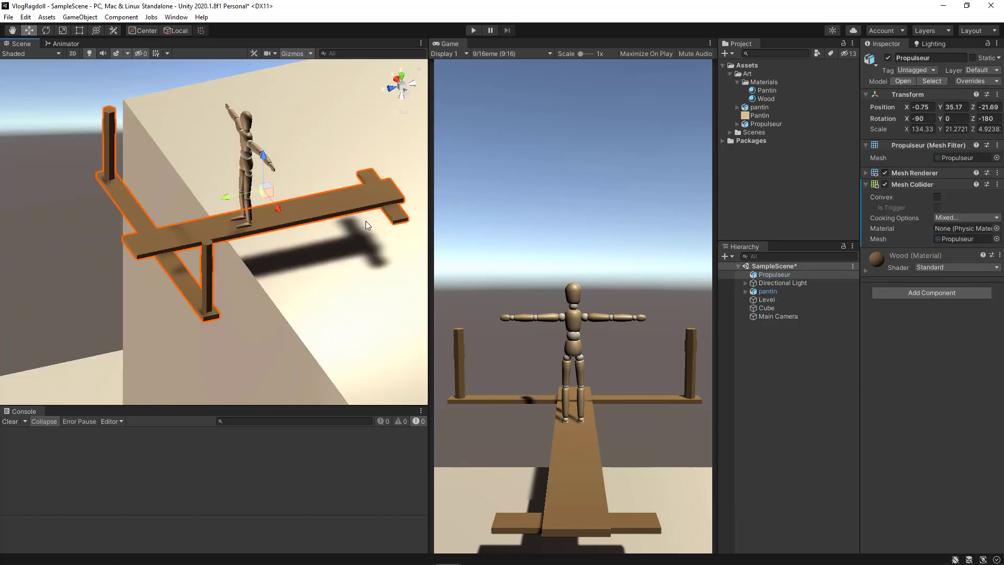
pyautogui.keyDown('alt'); pyautogui.moveTo(228, 251); pyautogui.dragTo(210, 215); pyautogui.keyUp('alt')
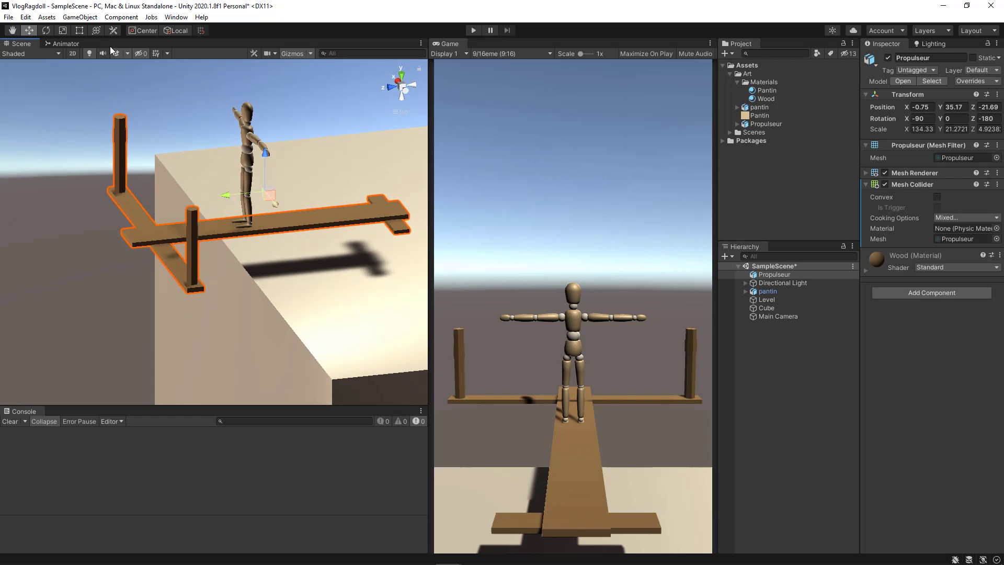
pyautogui.moveTo(259, 167); pyautogui.dragTo(255, 174)
pyautogui.hotkey('ctrl', 'z')
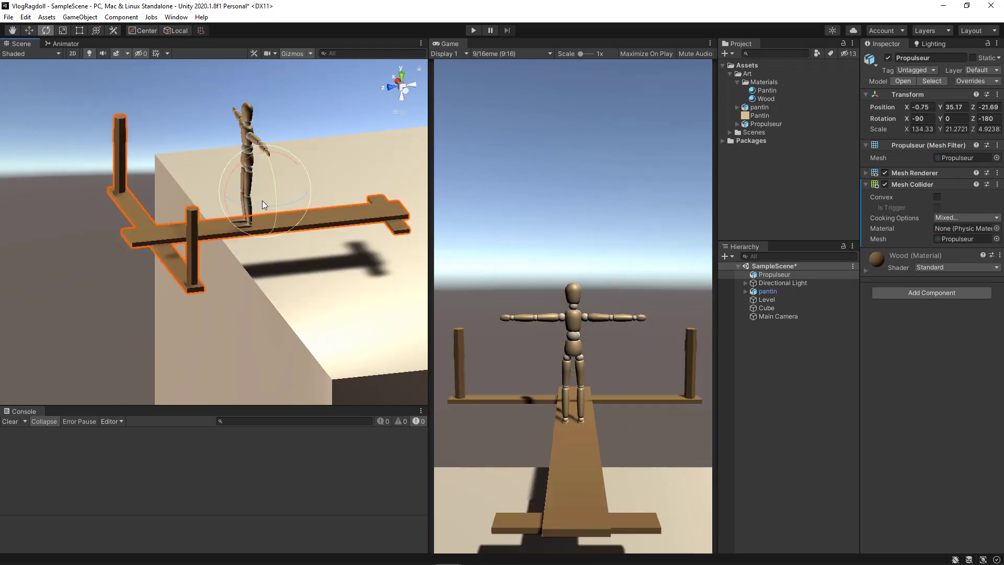
# Step: Create an empty GameObject in the scene at the launcher
pyautogui.click(80, 17)
pyautogui.click(102, 29)
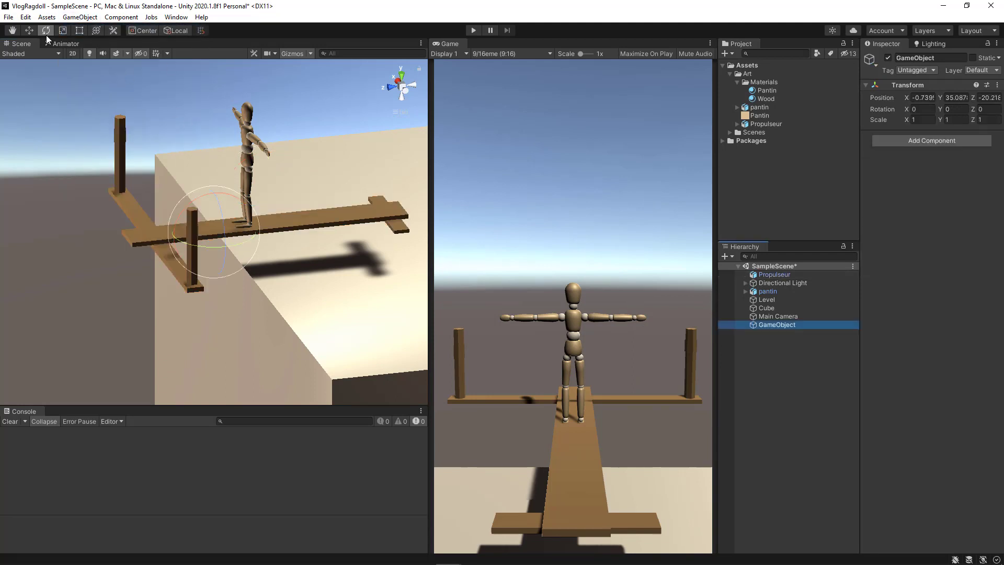
pyautogui.click(31, 30)
pyautogui.keyDown('alt'); pyautogui.moveTo(118, 172); pyautogui.dragTo(136, 242); pyautogui.keyUp('alt')
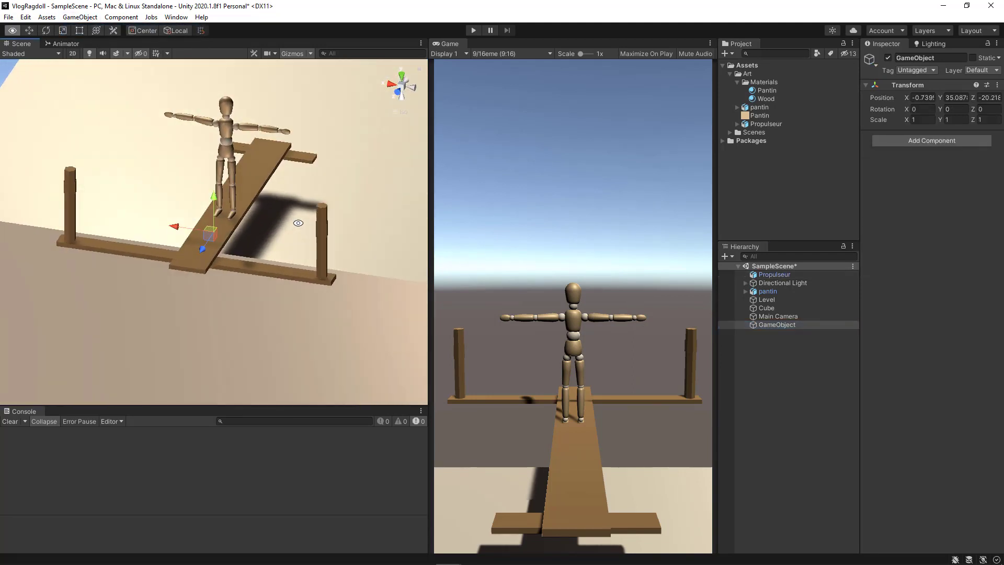
# Step: Give the empty GameObject a red label icon and rename it PropulseurParent
pyautogui.click(870, 60)
pyautogui.keyDown('alt'); pyautogui.moveTo(377, 196); pyautogui.dragTo(360, 186); pyautogui.keyUp('alt')
pyautogui.click(785, 324)
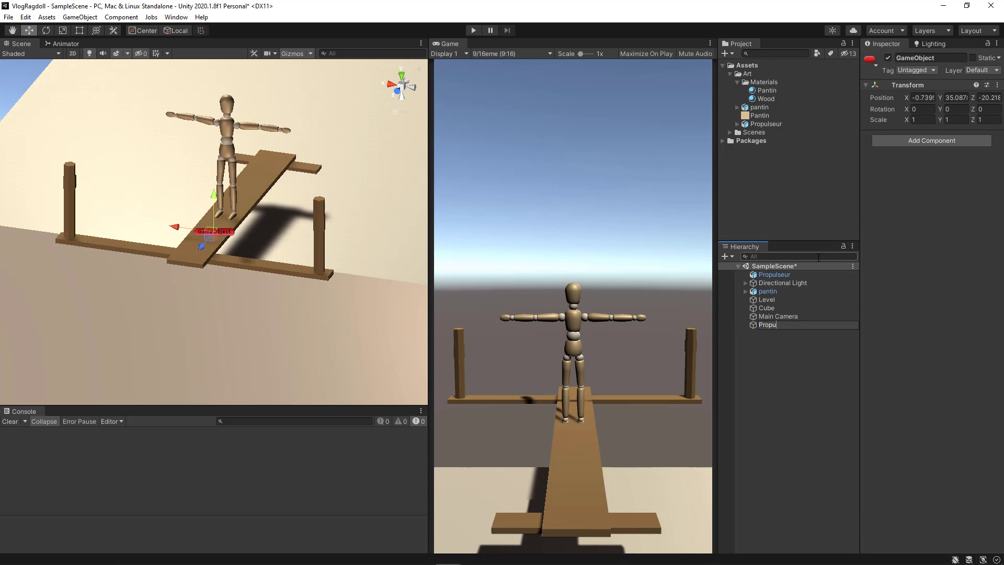
pyautogui.press('Return')
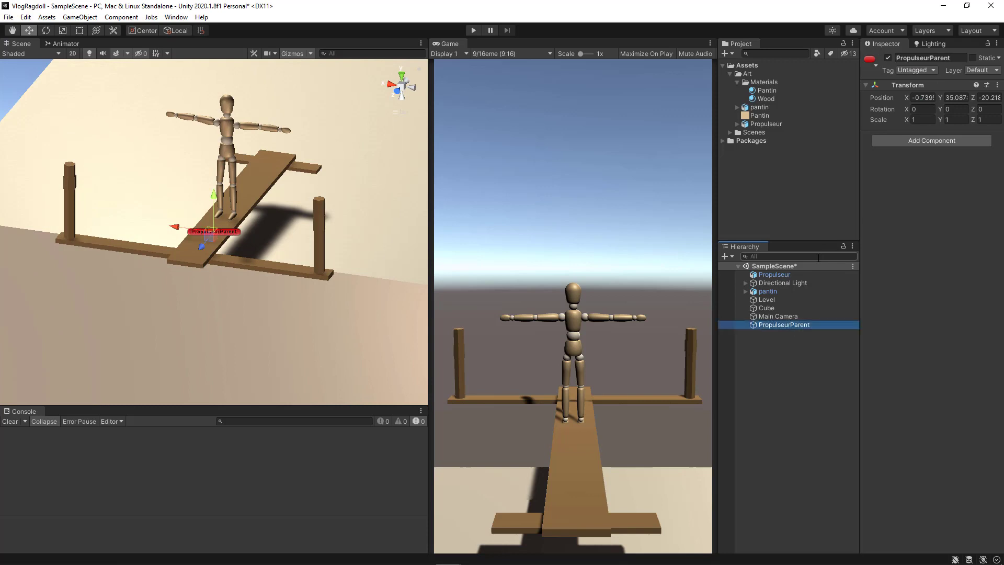
# Step: Make the Propulseur and the pantin mannequin children of PropulseurParent
pyautogui.keyDown('alt'); pyautogui.moveTo(289, 219); pyautogui.dragTo(240, 222); pyautogui.keyUp('alt')
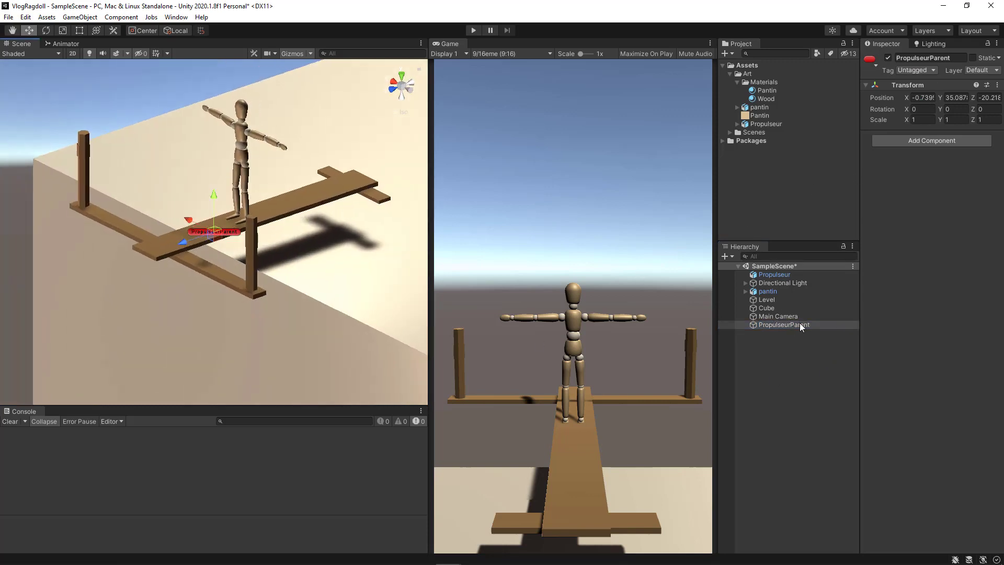
pyautogui.click(767, 291)
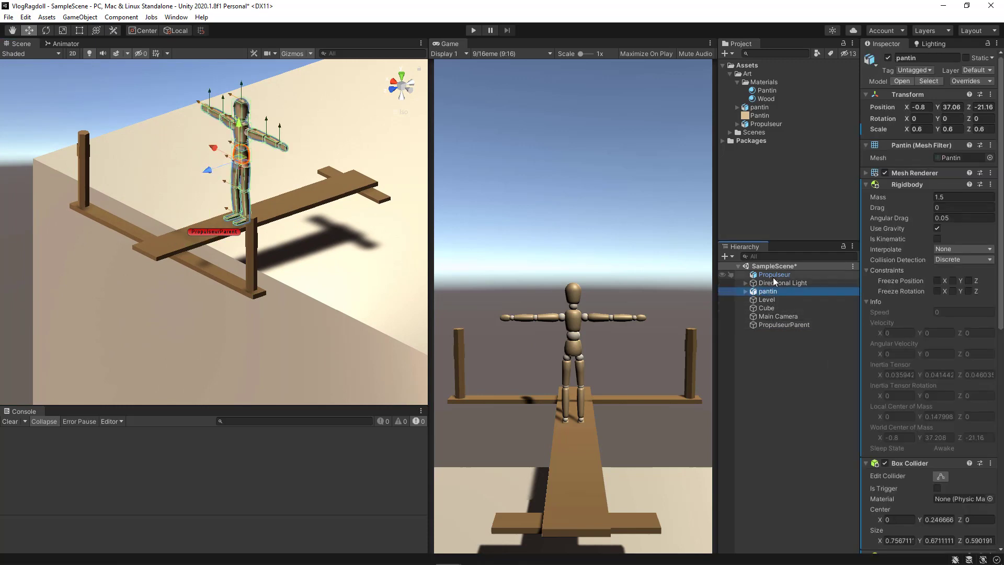
pyautogui.keyDown('ctrl'); pyautogui.click(772, 275); pyautogui.keyUp('ctrl')
pyautogui.moveTo(782, 325); pyautogui.dragTo(781, 326)
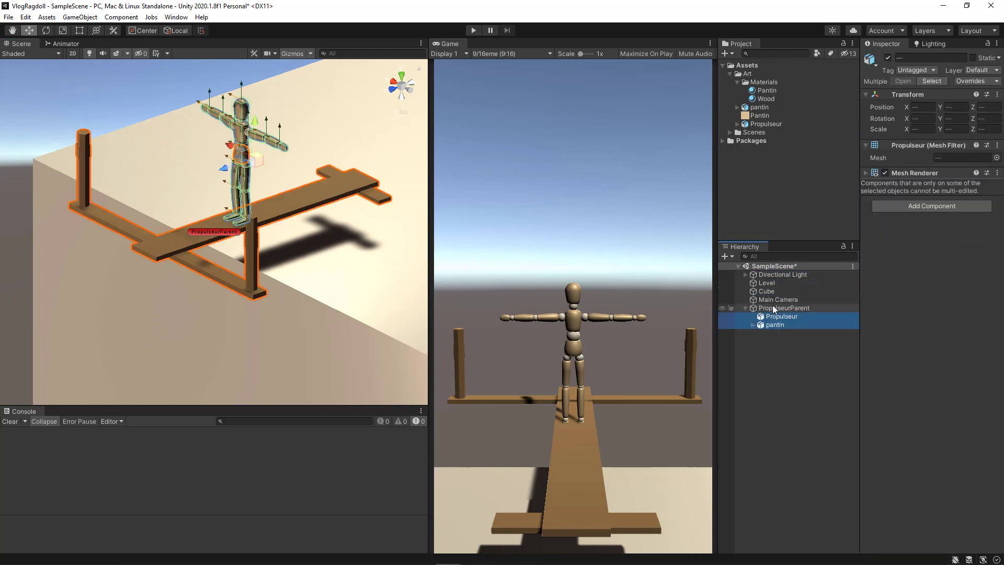
# Step: Try to rotate PropulseurParent together with the launcher and mannequin, and undo the rotation
pyautogui.click(772, 307)
pyautogui.keyDown('alt'); pyautogui.moveTo(245, 251); pyautogui.dragTo(204, 262); pyautogui.keyUp('alt')
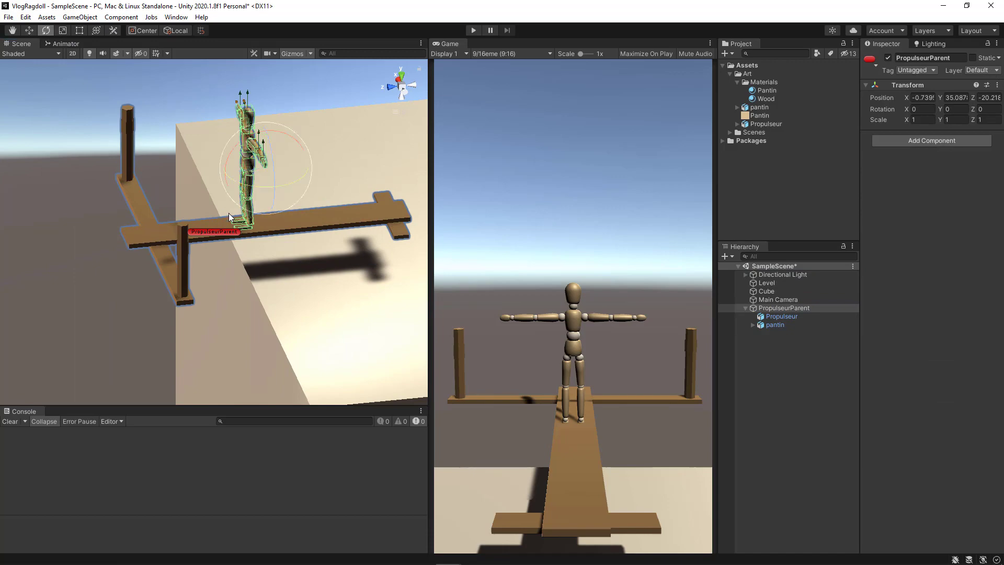
pyautogui.moveTo(228, 213); pyautogui.dragTo(234, 164)
pyautogui.hotkey('ctrl', 'z')
# Step: Scale the Level ground up uniformly so it extends much farther around the block
pyautogui.scroll(-1, 252, 155)
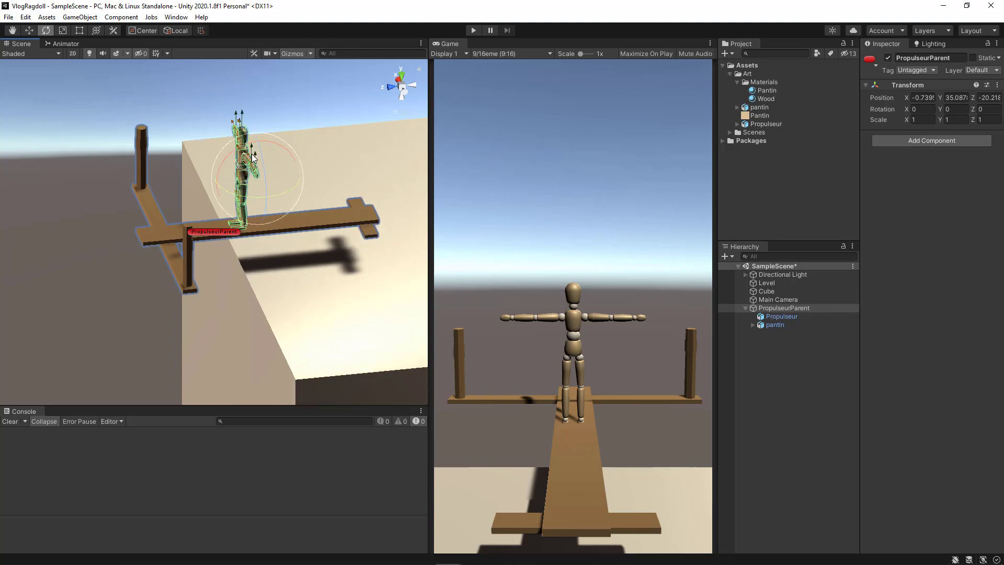
pyautogui.scroll(-5, 258, 180)
pyautogui.keyDown('alt'); pyautogui.moveTo(259, 180); pyautogui.dragTo(130, 208); pyautogui.keyUp('alt')
pyautogui.scroll(-5, 149, 252)
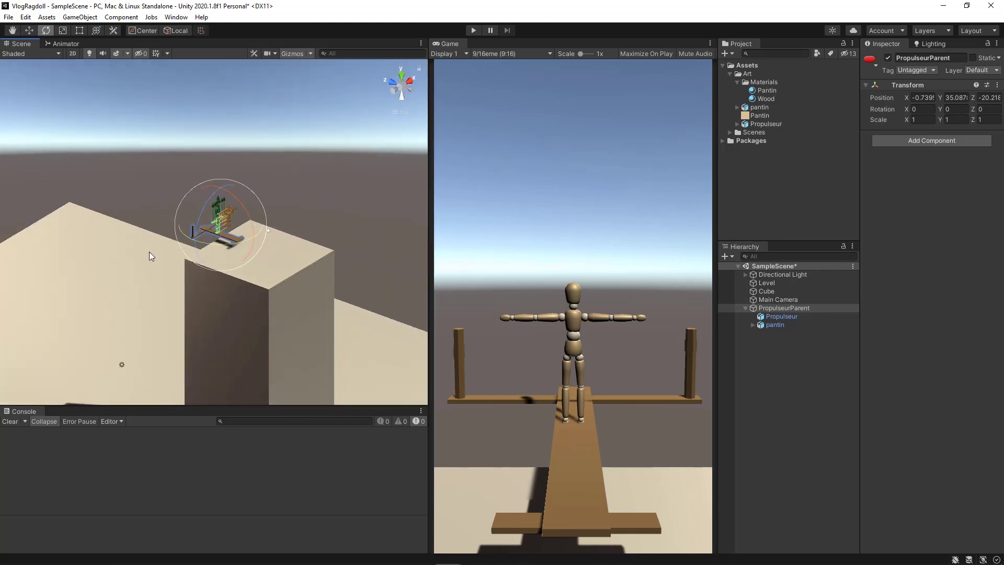
pyautogui.scroll(-3, 149, 252)
pyautogui.keyDown('alt'); pyautogui.moveTo(131, 293); pyautogui.dragTo(401, 304); pyautogui.keyUp('alt')
pyautogui.moveTo(223, 268); pyautogui.dragTo(251, 245, button='middle')
pyautogui.scroll(4, 251, 246)
pyautogui.keyDown('alt'); pyautogui.moveTo(251, 246); pyautogui.dragTo(264, 187); pyautogui.keyUp('alt')
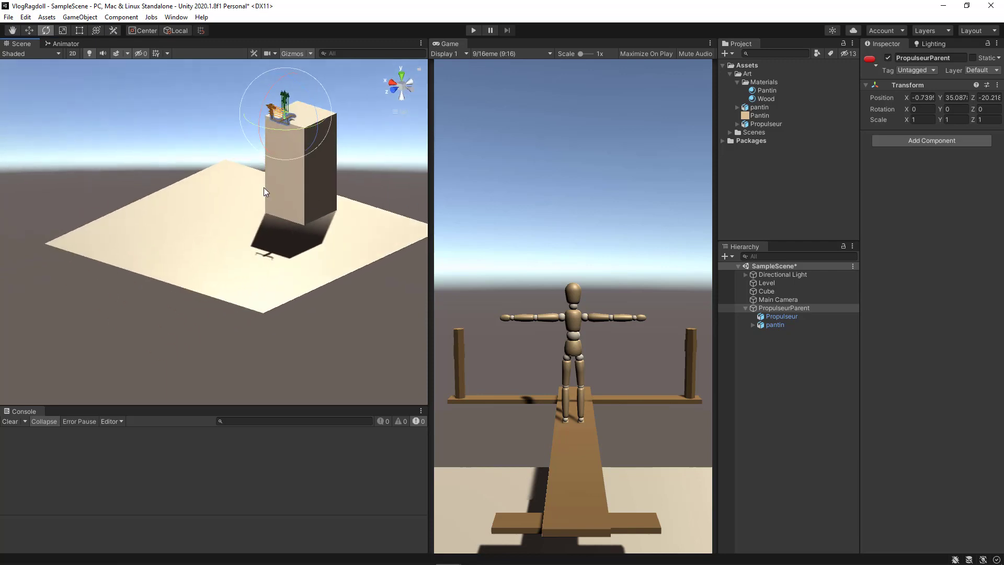
pyautogui.scroll(-2, 231, 258)
pyautogui.keyDown('alt'); pyautogui.moveTo(231, 258); pyautogui.dragTo(325, 247); pyautogui.keyUp('alt')
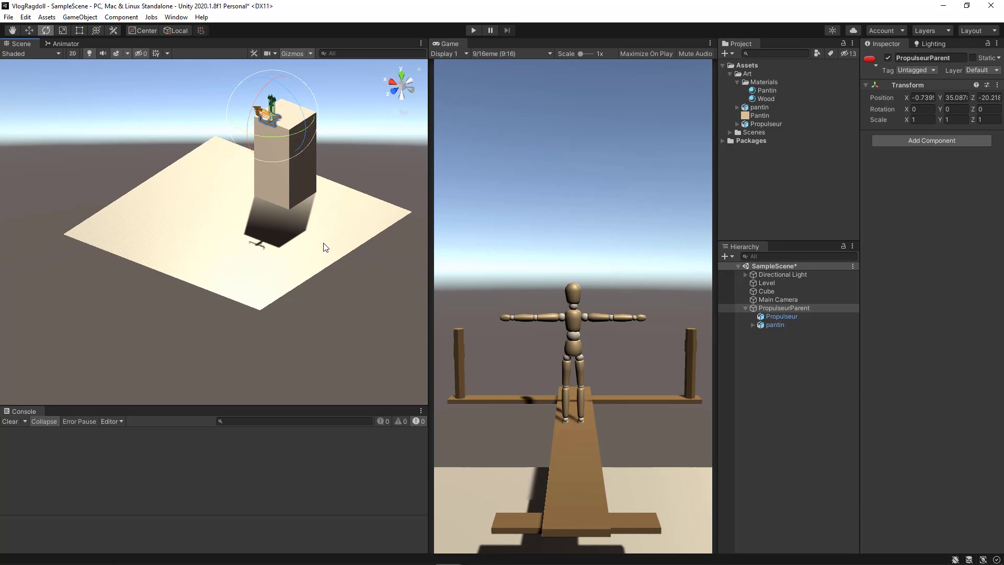
pyautogui.click(325, 246)
pyautogui.press('r')
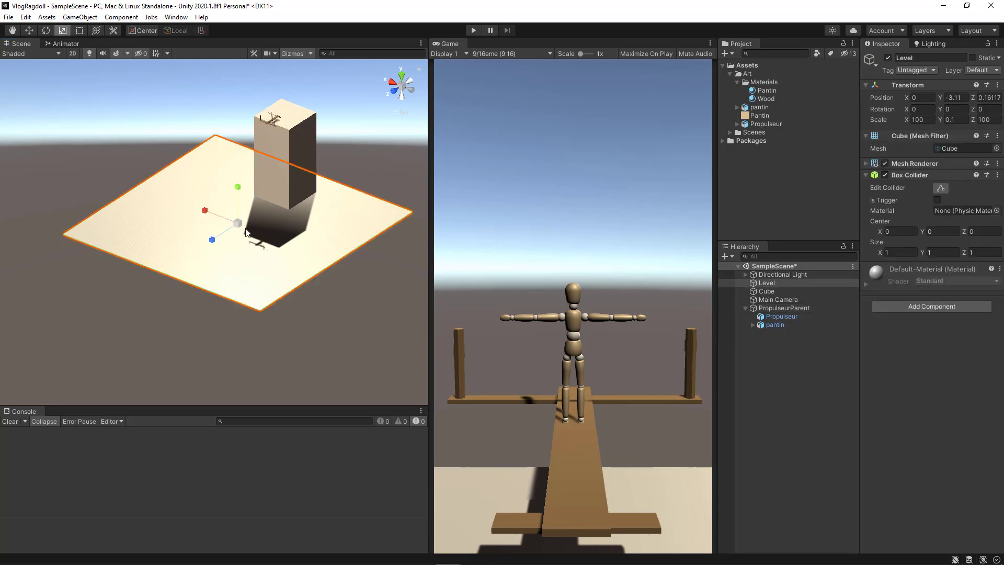
pyautogui.moveTo(240, 223); pyautogui.dragTo(294, 196)
# Step: Duplicate the launcher's block six times and arrange the copies from above in two staggered rows ahead of it
pyautogui.click(293, 180)
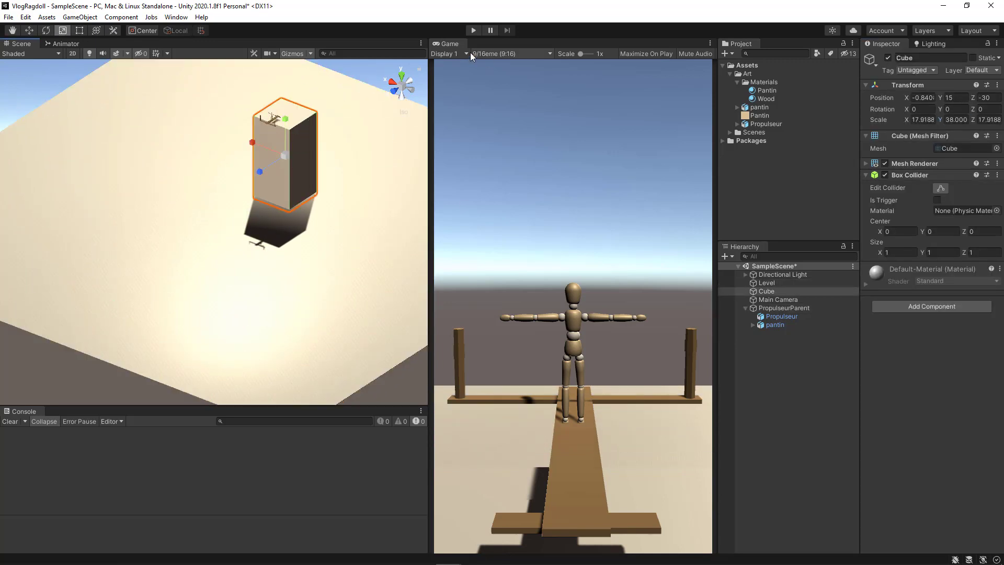
pyautogui.click(402, 76)
pyautogui.press('w')
pyautogui.scroll(-7, 183, 206)
pyautogui.hotkey('ctrl', 'd')
pyautogui.moveTo(242, 341); pyautogui.dragTo(208, 164)
pyautogui.hotkey('ctrl', 'd')
pyautogui.hotkey('ctrl', 'd')
pyautogui.hotkey('ctrl', 'd')
pyautogui.moveTo(208, 163); pyautogui.dragTo(325, 252)
pyautogui.hotkey('ctrl', 'd')
pyautogui.hotkey('ctrl', 'd')
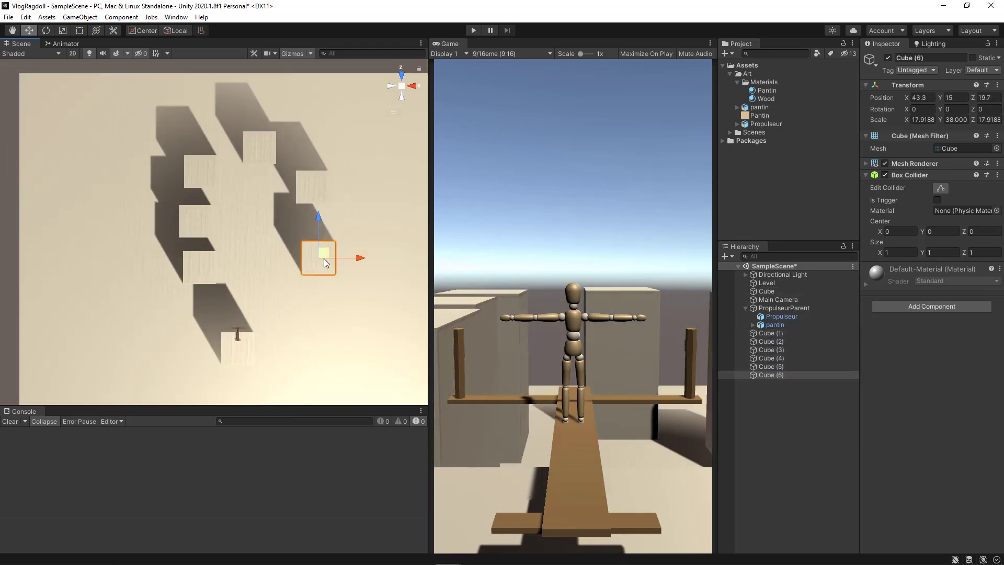
# Step: Duplicate the block four more times and spread the copies around the outside of the two rows
pyautogui.hotkey('ctrl', 'd')
pyautogui.moveTo(142, 170); pyautogui.dragTo(138, 143)
pyautogui.hotkey('ctrl', 'd')
pyautogui.moveTo(138, 143); pyautogui.dragTo(380, 254)
pyautogui.hotkey('ctrl', 'd')
# Step: Scale up the blocks Cube (4) and Cube (7) to Cube (10) together to about 25.8 × 54.6 × 25.8
pyautogui.keyDown('shift'); pyautogui.click(259, 147); pyautogui.keyUp('shift')
pyautogui.keyDown('shift'); pyautogui.click(133, 144); pyautogui.keyUp('shift')
pyautogui.keyDown('shift'); pyautogui.click(149, 313); pyautogui.keyUp('shift')
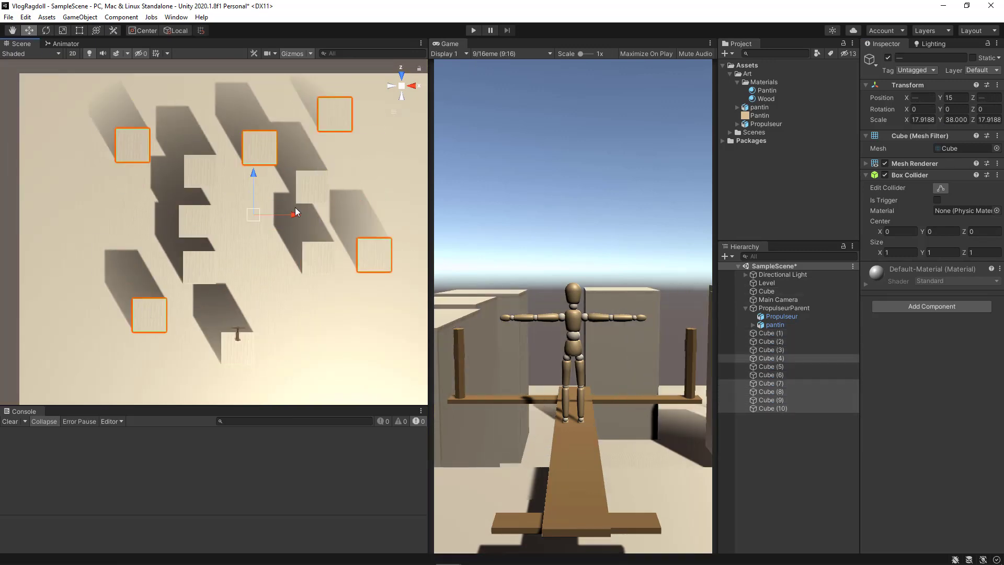
pyautogui.moveTo(256, 226); pyautogui.dragTo(278, 202)
pyautogui.click(175, 30)
pyautogui.hotkey('ctrl', 'z')
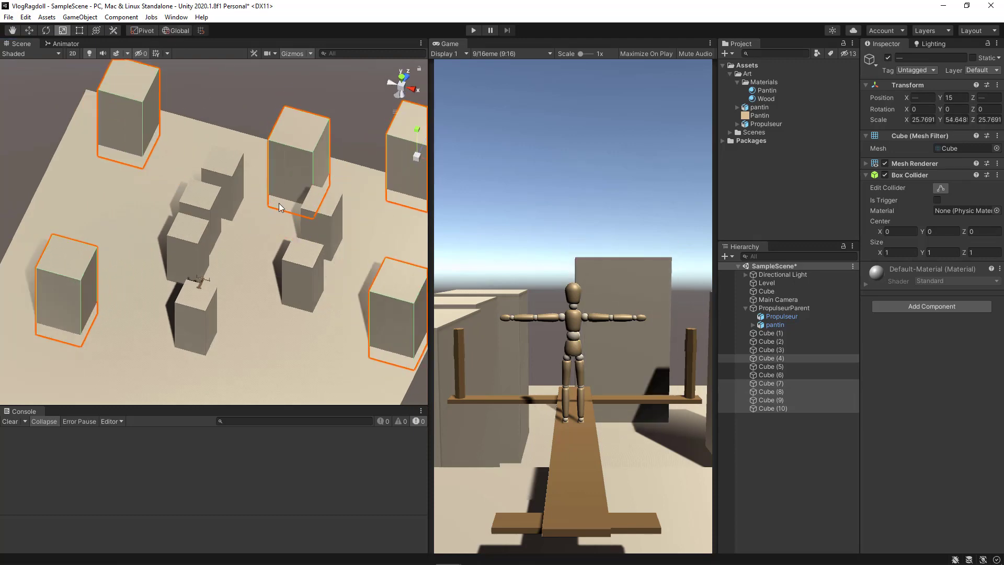
pyautogui.press('z')
pyautogui.moveTo(414, 159); pyautogui.dragTo(418, 154)
# Step: Vary the heights of individual inner blocks and group all the cubes under Level
pyautogui.click(208, 219)
pyautogui.moveTo(200, 217); pyautogui.dragTo(208, 212)
pyautogui.click(301, 274)
pyautogui.keyDown('alt'); pyautogui.moveTo(235, 258); pyautogui.dragTo(297, 277); pyautogui.keyUp('alt')
# Step: Install the Post Processing 2.3.0 package from the Unity Registry
pyautogui.click(176, 17)
pyautogui.click(226, 128)
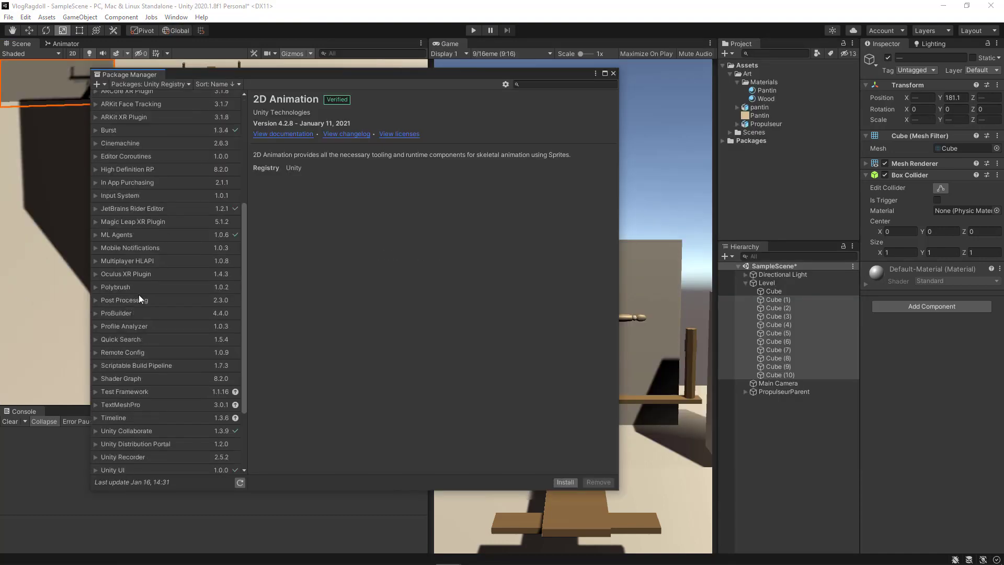
pyautogui.click(139, 299)
pyautogui.click(565, 482)
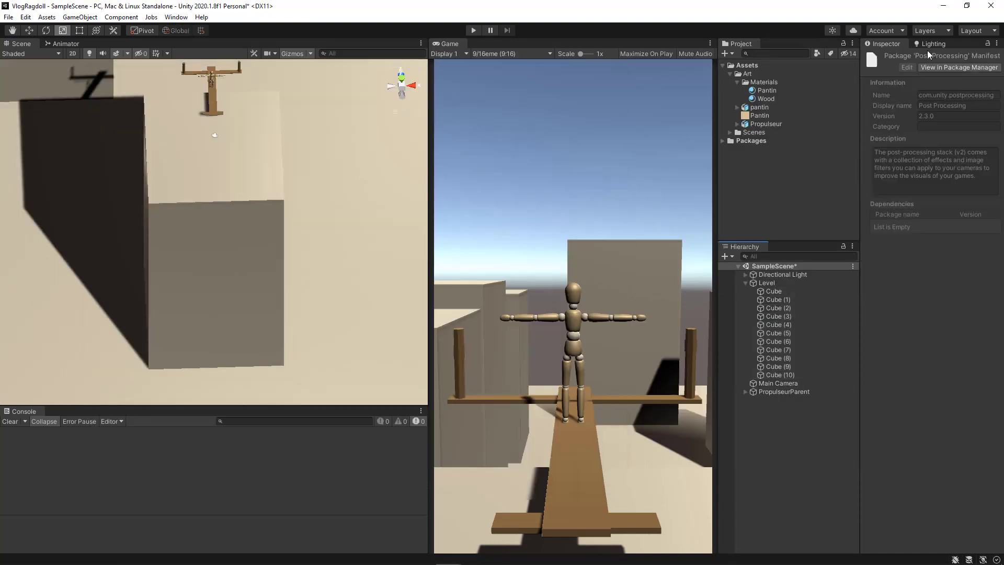
# Step: Create a new material named Sky in the Art/Materials folder
pyautogui.click(931, 44)
pyautogui.rightClick(764, 82)
pyautogui.moveTo(784, 85)
pyautogui.click(698, 238)
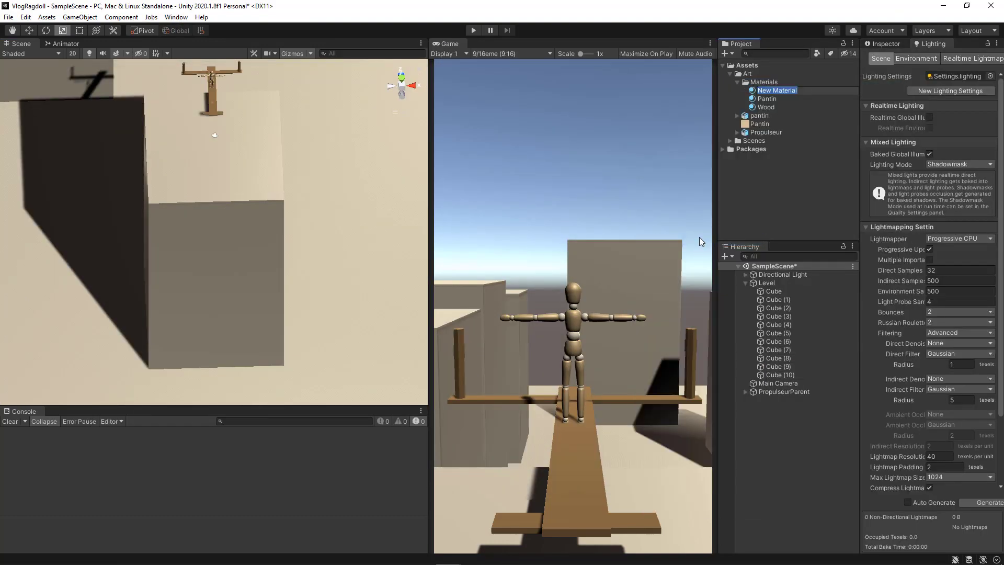
pyautogui.write('Sky')
pyautogui.press('Return')
# Step: Set the Sky material's shader to Skybox/Procedural
pyautogui.click(882, 44)
pyautogui.click(921, 67)
pyautogui.click(892, 163)
pyautogui.click(886, 130)
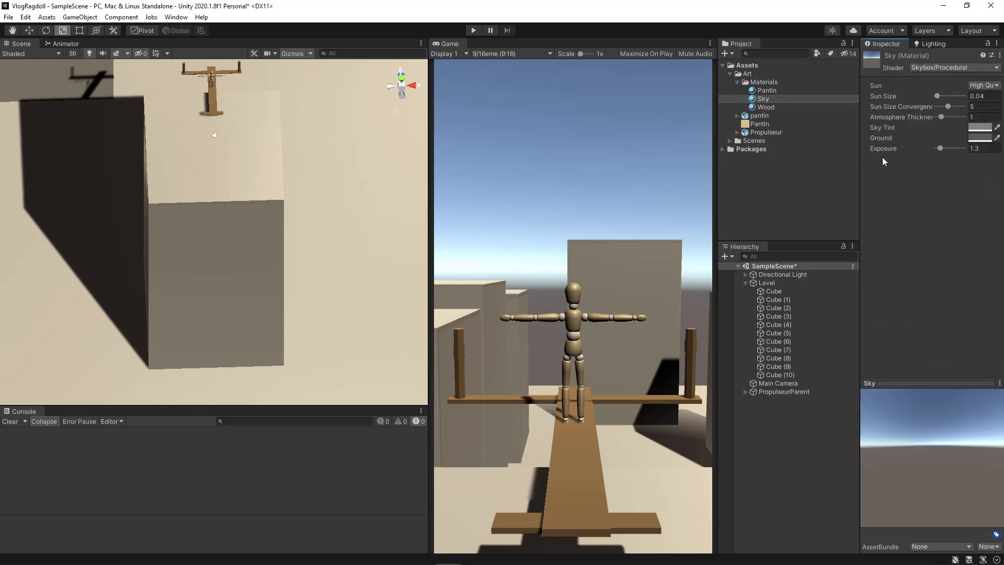
# Step: Pick new Sky Tint and Ground colors for the Sky material and slightly raise its atmosphere thickness and exposure
pyautogui.click(977, 127)
pyautogui.click(897, 239)
pyautogui.click(937, 195)
pyautogui.click(994, 124)
pyautogui.click(977, 138)
pyautogui.click(893, 240)
pyautogui.moveTo(926, 221); pyautogui.dragTo(937, 214)
pyautogui.click(993, 130)
pyautogui.moveTo(941, 116); pyautogui.dragTo(944, 116)
pyautogui.moveTo(940, 148); pyautogui.dragTo(941, 148)
# Step: Assign the Sky material as the scene's skybox in the Environment lighting settings
pyautogui.click(932, 43)
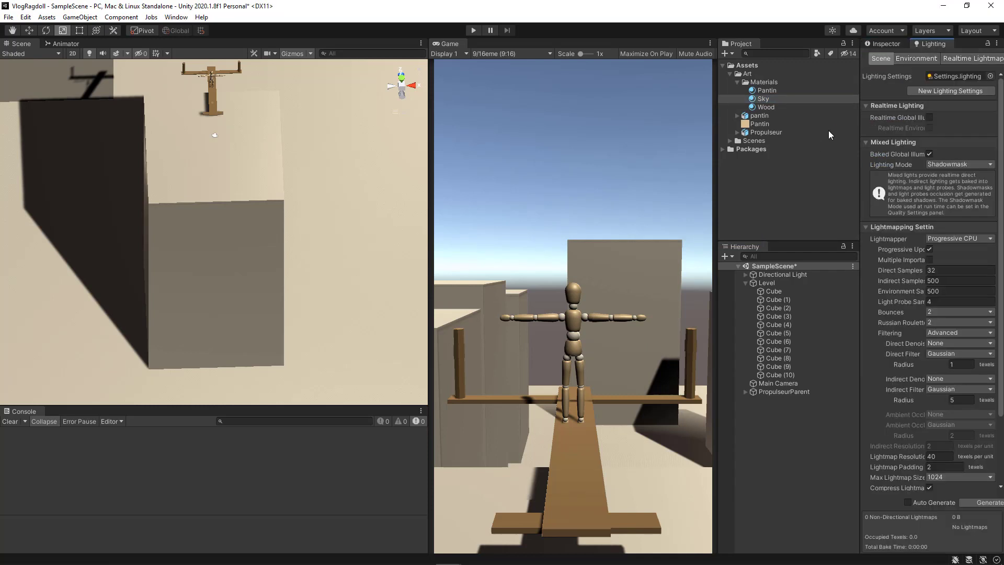
pyautogui.click(915, 58)
pyautogui.moveTo(760, 100); pyautogui.dragTo(934, 90)
# Step: Add a Post-process Layer and a global Post-process Volume to Main Camera, with a new profile containing Color Grading and Vignette
pyautogui.click(777, 382)
pyautogui.click(886, 43)
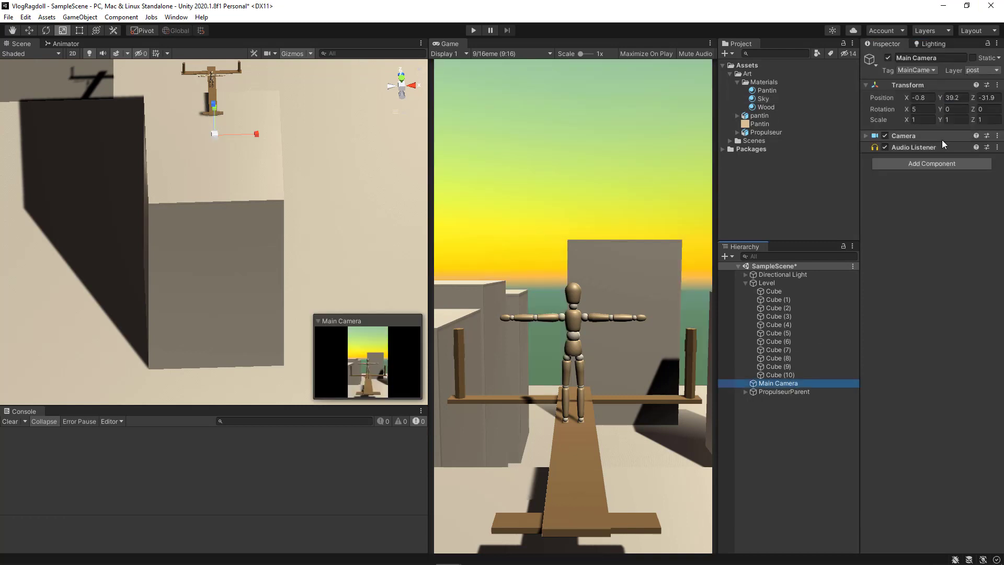
pyautogui.click(931, 164)
pyautogui.click(920, 209)
pyautogui.click(931, 309)
pyautogui.click(931, 364)
pyautogui.click(937, 316)
pyautogui.click(981, 349)
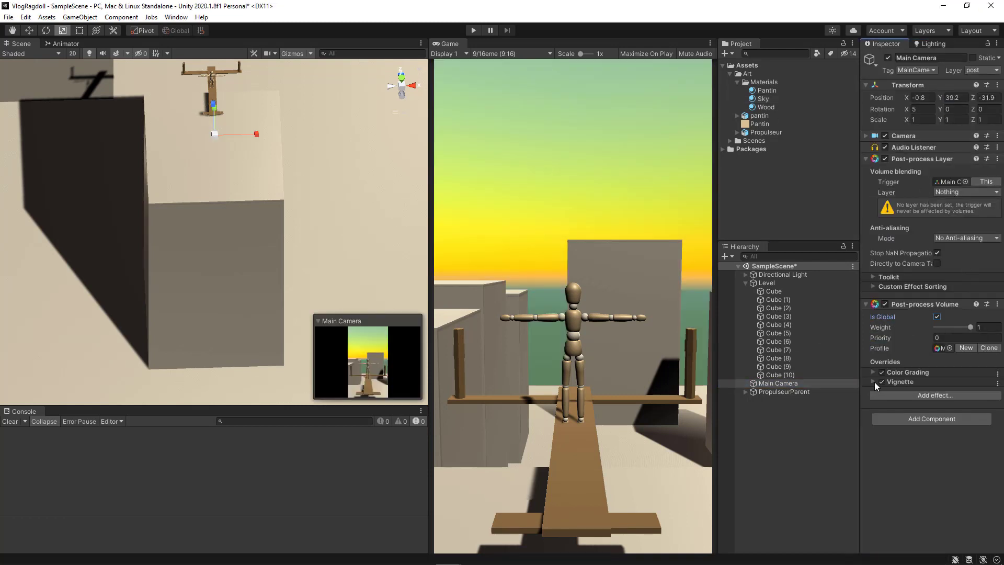
# Step: Set the Post-process Layer's layer to post and increase the Vignette intensity
pyautogui.click(873, 381)
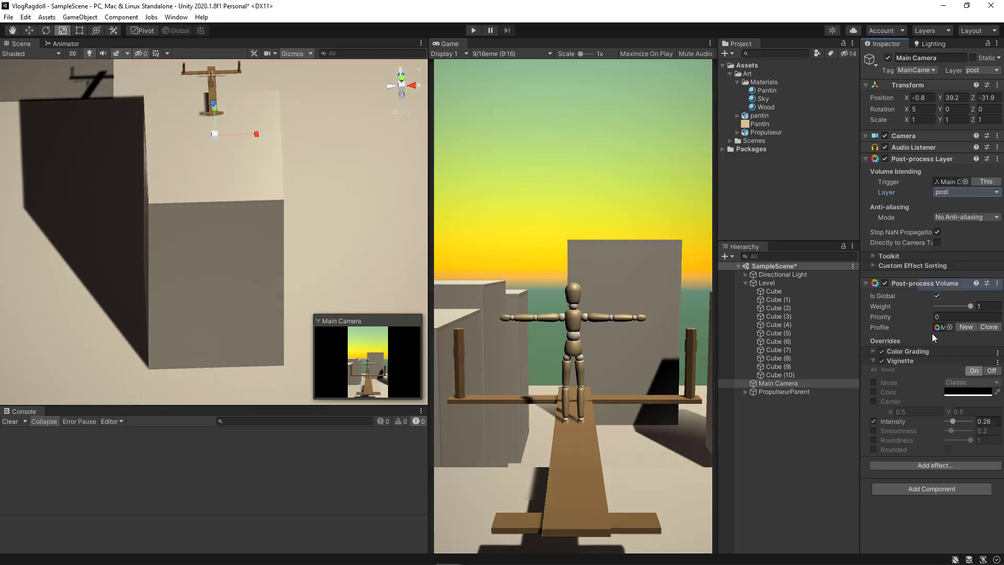
pyautogui.moveTo(953, 421); pyautogui.dragTo(959, 421)
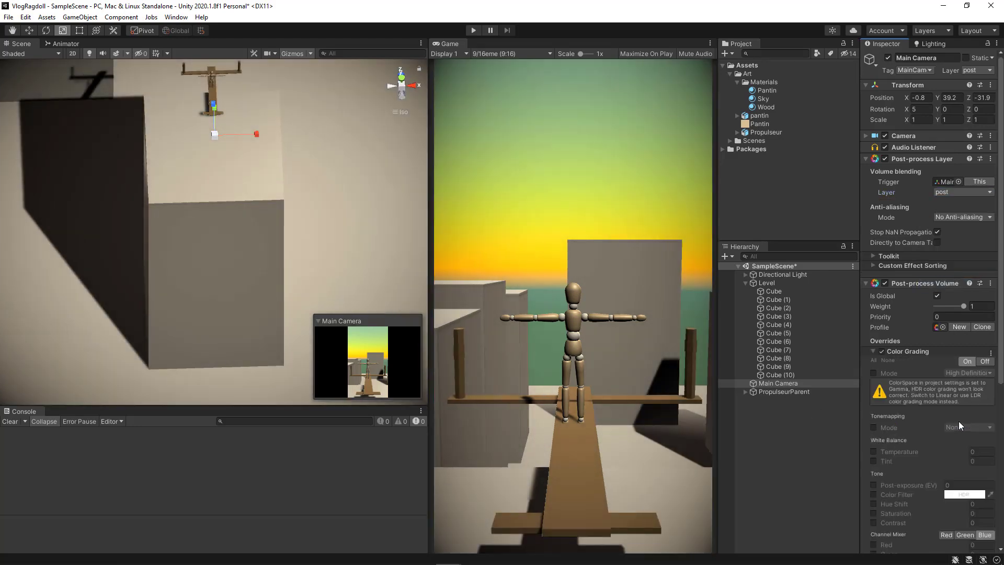
# Step: Set the Color Grading tonemapping mode to ACES and the post-exposure to about 0.61
pyautogui.click(964, 427)
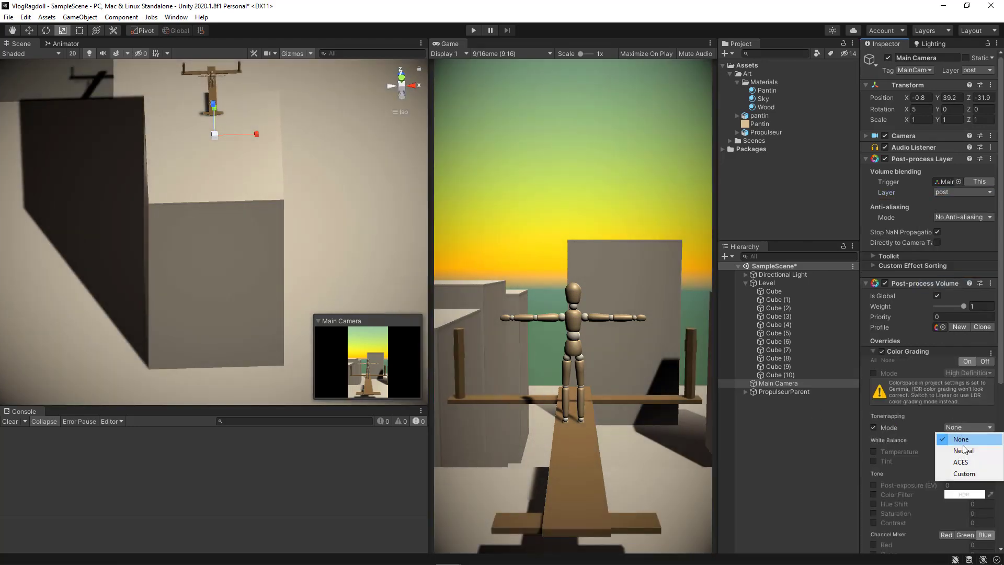
pyautogui.click(961, 462)
pyautogui.click(873, 485)
pyautogui.moveTo(887, 482); pyautogui.dragTo(898, 481)
# Step: Set the Color Grading temperature to about 0.74 and saturation to about 4.95, and adjust the contrast
pyautogui.scroll(-3, 898, 481)
pyautogui.click(873, 418)
pyautogui.moveTo(892, 421); pyautogui.dragTo(914, 421)
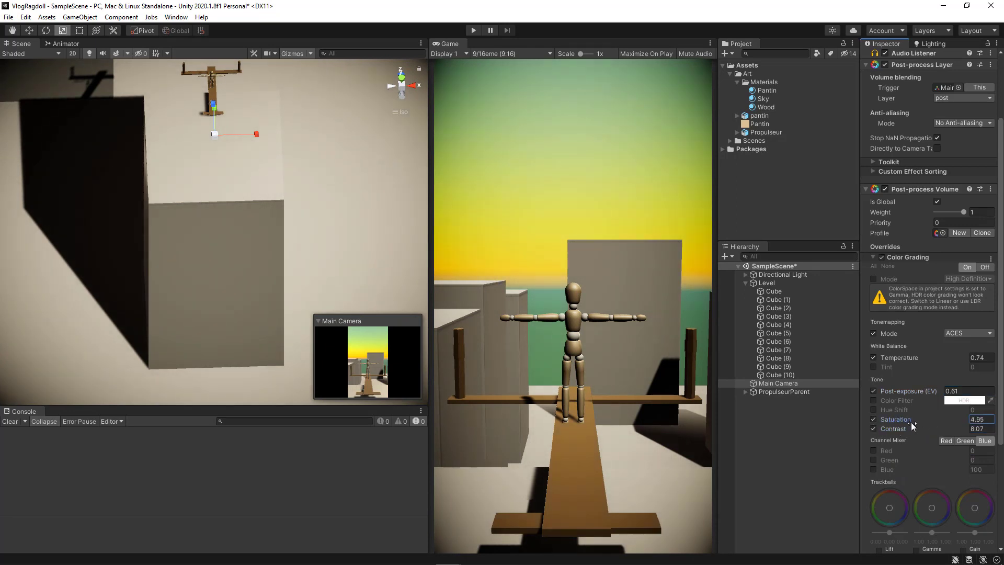
pyautogui.moveTo(893, 428); pyautogui.dragTo(901, 428)
# Step: Change the project's color space to Linear in the Player settings
pyautogui.hotkey('ctrl', 'shift', 'b')
pyautogui.click(209, 411)
pyautogui.click(569, 292)
pyautogui.click(570, 314)
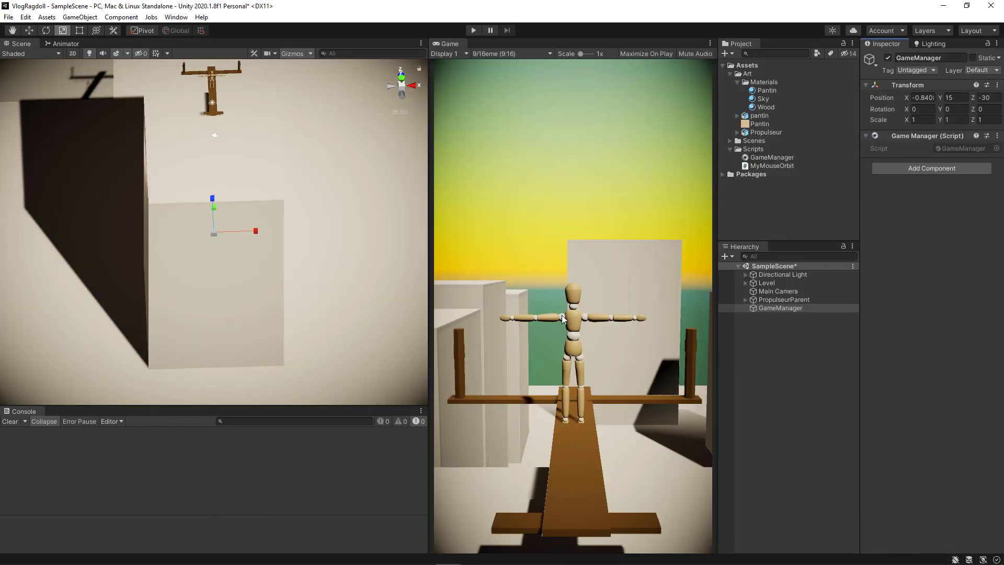
# Step: Switch the scene view to perspective and look over the arrangement of blocks around the launcher
pyautogui.moveTo(312, 264); pyautogui.dragTo(425, 181, button='right')
pyautogui.scroll(-8, 171, 202)
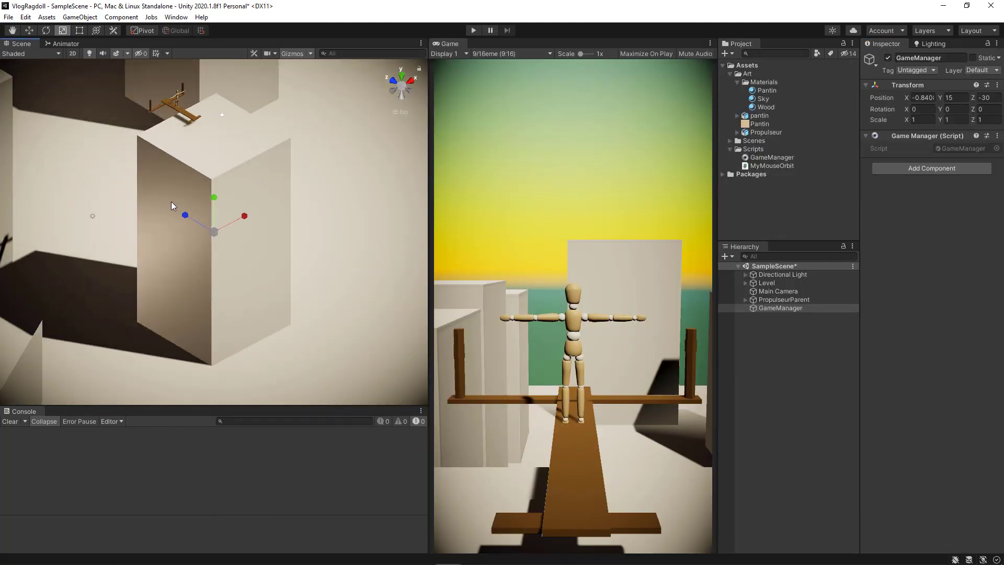
pyautogui.moveTo(213, 236); pyautogui.dragTo(274, 353, button='middle')
pyautogui.moveTo(204, 267); pyautogui.dragTo(516, 299, button='right')
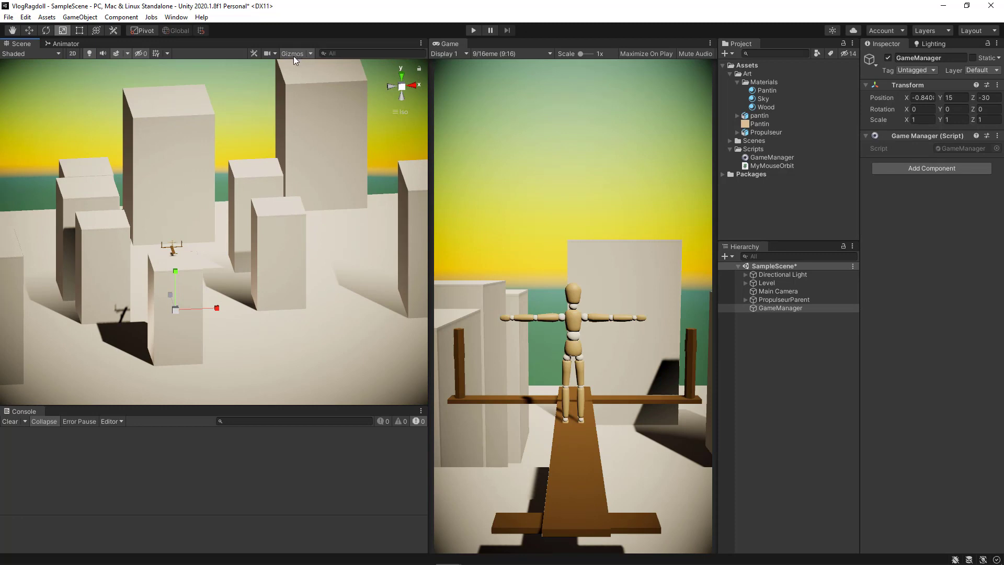
pyautogui.click(402, 87)
pyautogui.moveTo(375, 114); pyautogui.dragTo(162, 217, button='right')
pyautogui.moveTo(162, 217); pyautogui.dragTo(239, 258, button='middle')
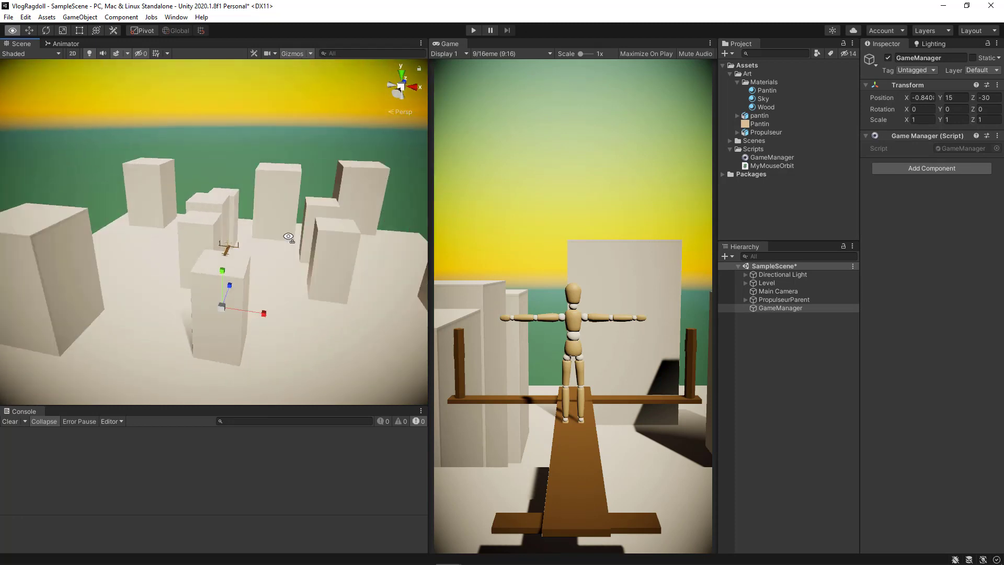
pyautogui.moveTo(238, 259); pyautogui.dragTo(293, 246, button='right')
pyautogui.moveTo(210, 233); pyautogui.dragTo(203, 257, button='middle')
pyautogui.moveTo(203, 257); pyautogui.dragTo(200, 266, button='right')
pyautogui.moveTo(201, 266); pyautogui.dragTo(194, 274, button='middle')
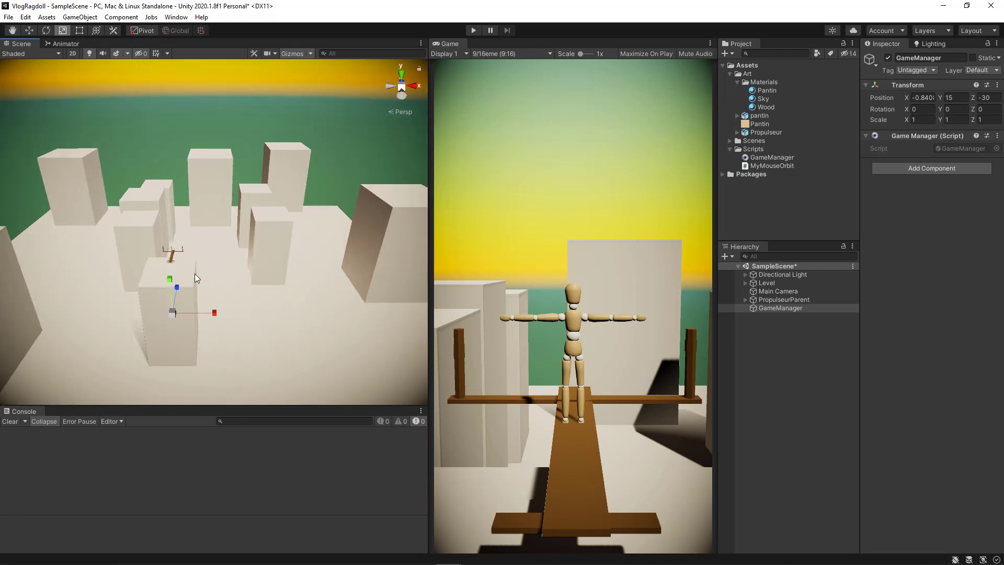
pyautogui.scroll(4, 202, 243)
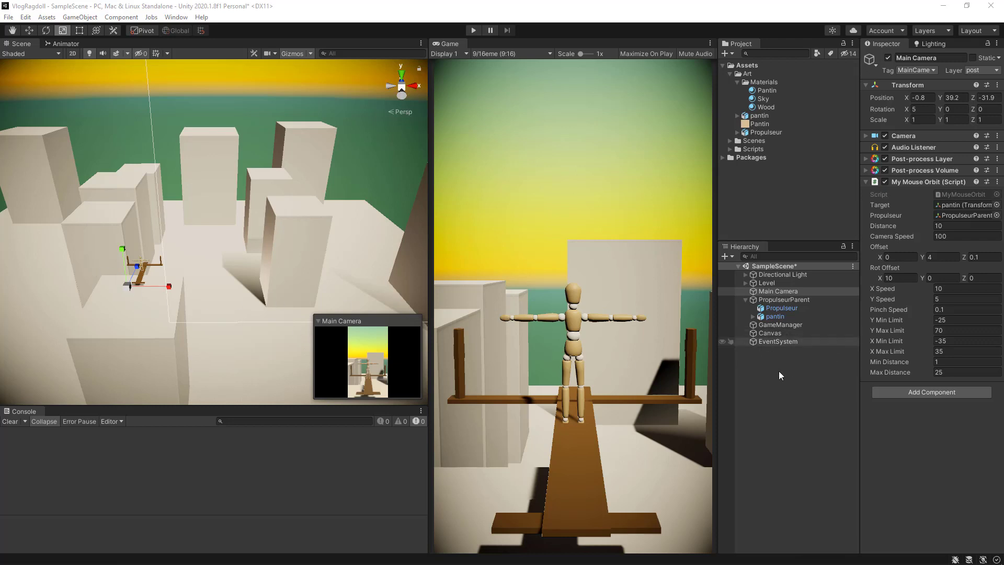
# Step: Inspect the Canvas and Main Camera components, and run the game to try orbiting the camera around the mannequin
pyautogui.click(767, 332)
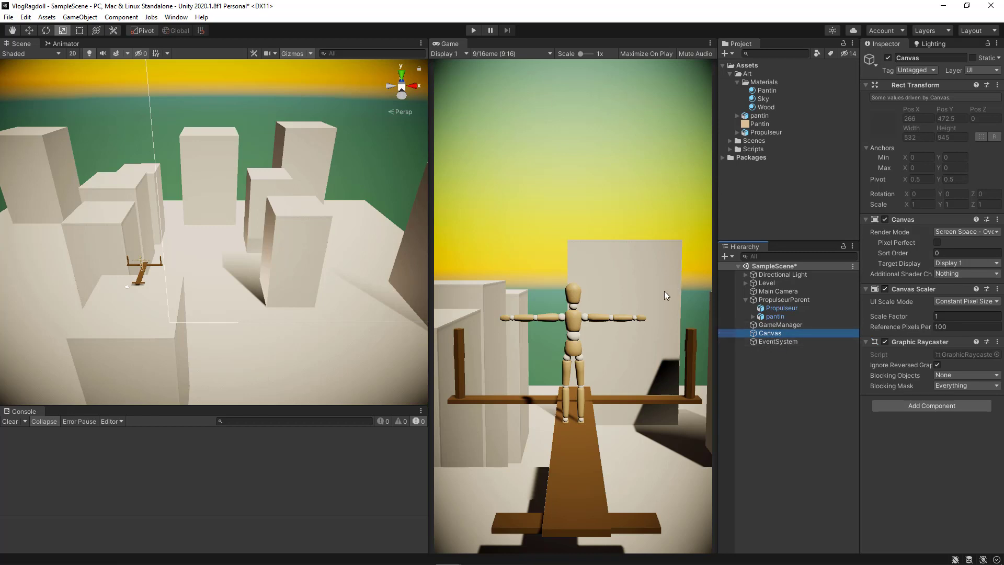
pyautogui.click(787, 291)
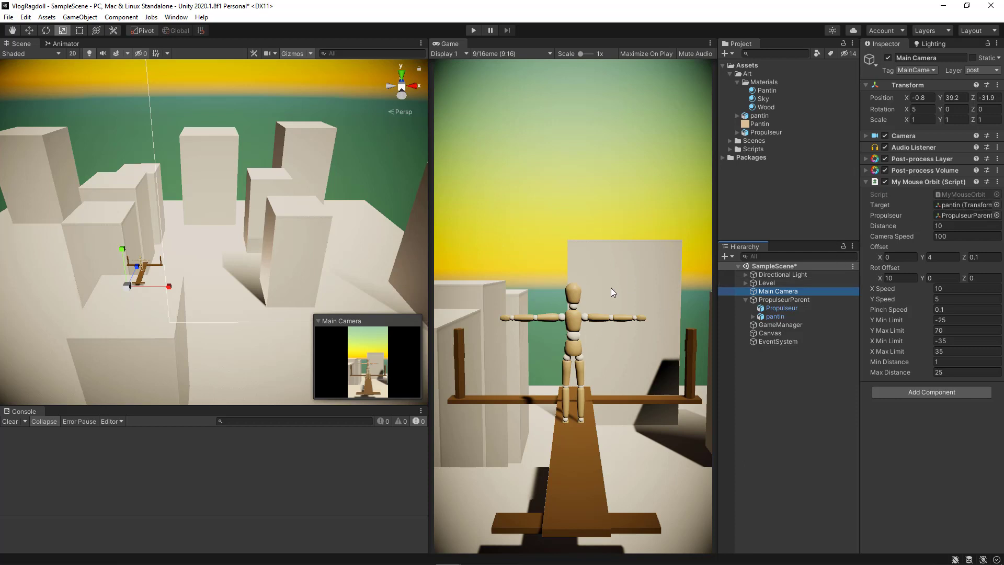
pyautogui.click(473, 30)
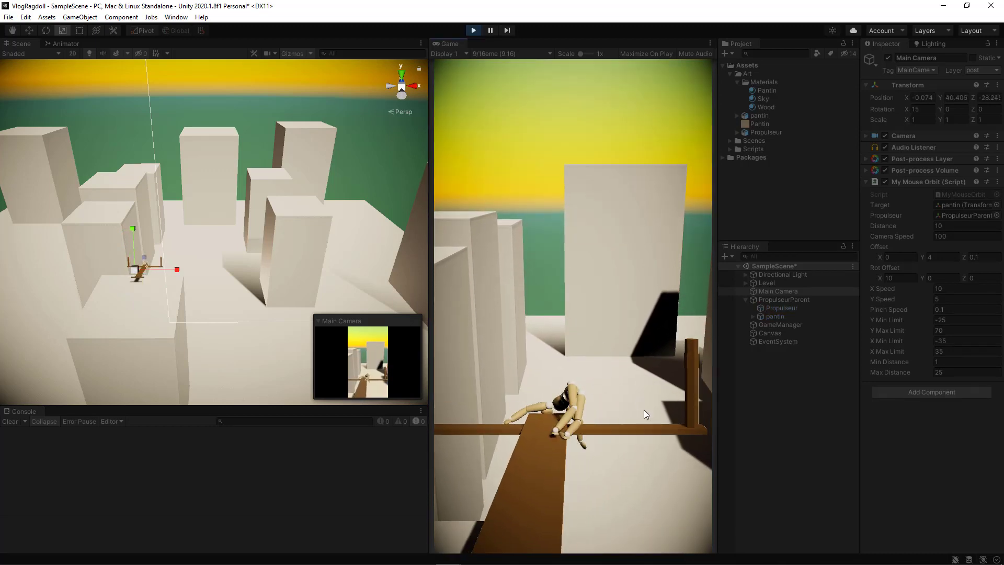
pyautogui.moveTo(644, 415); pyautogui.dragTo(559, 241)
pyautogui.moveTo(598, 264); pyautogui.dragTo(572, 231)
pyautogui.scroll(3, 168, 277)
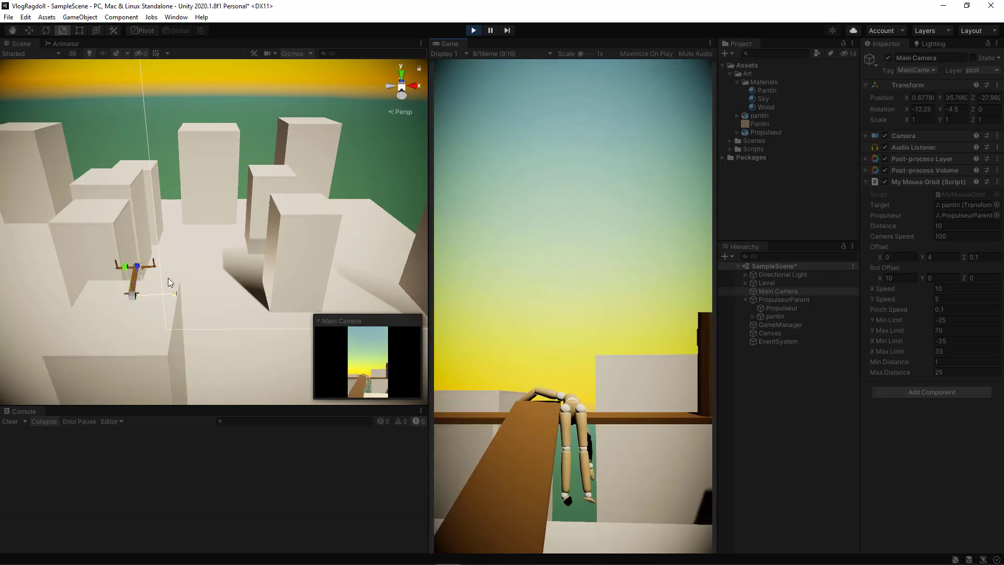
# Step: Frame the launcher closely in the scene view and test the game camera's orbit and zoom in and out
pyautogui.moveTo(183, 276); pyautogui.dragTo(248, 263, button='middle')
pyautogui.scroll(5, 267, 259)
pyautogui.moveTo(287, 254); pyautogui.dragTo(184, 210, button='right')
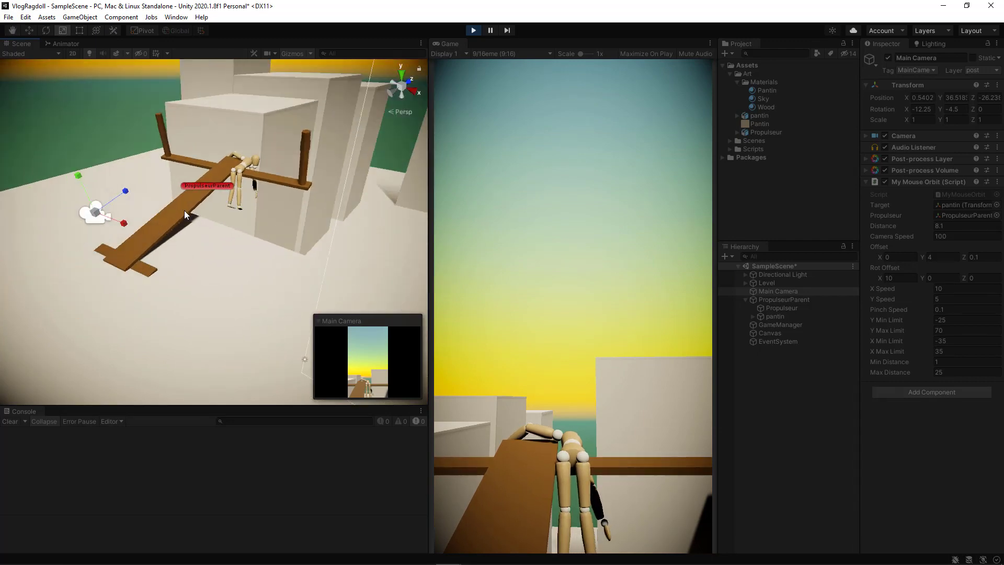
pyautogui.moveTo(657, 425); pyautogui.dragTo(560, 356)
pyautogui.scroll(-3, 560, 356)
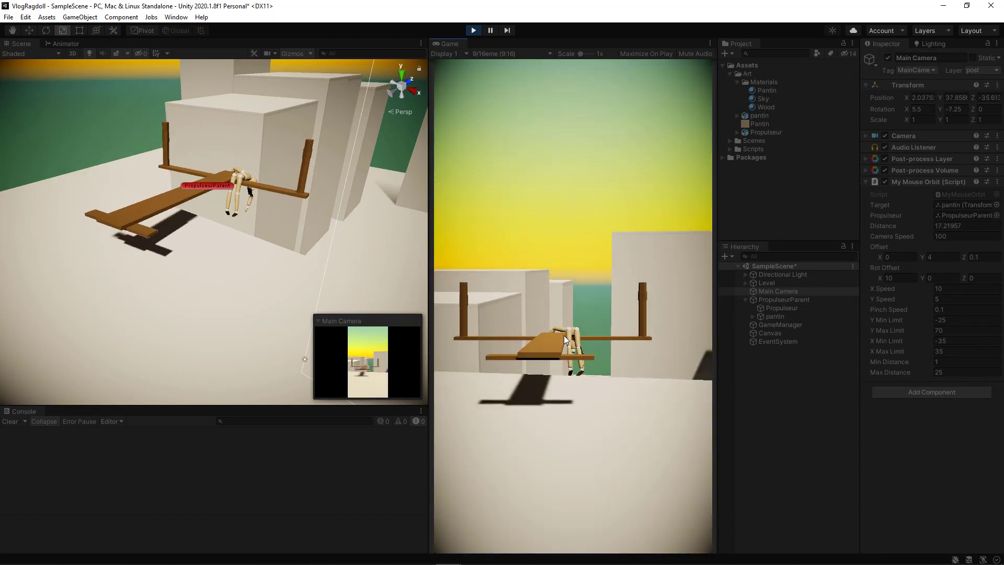
pyautogui.scroll(5, 575, 303)
pyautogui.scroll(-3, 576, 320)
pyautogui.scroll(3, 566, 318)
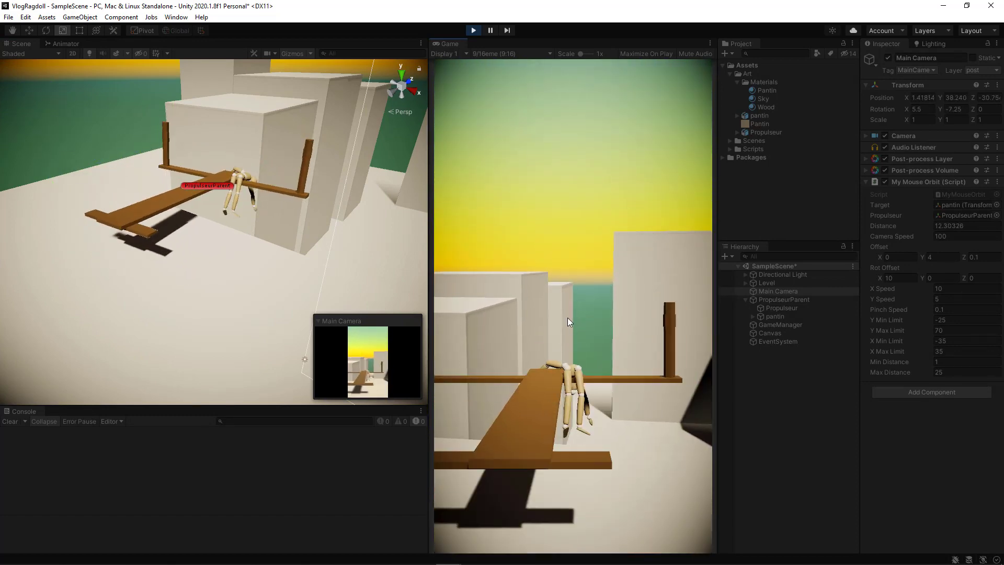
pyautogui.scroll(-3, 567, 318)
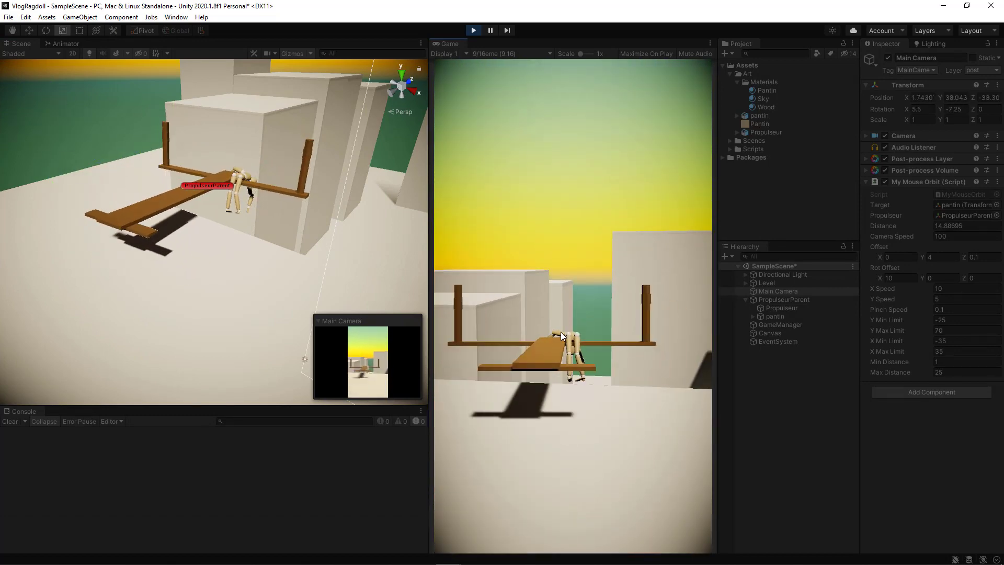
# Step: Test aiming the launcher with the orbiting camera at several angles and zoom distances, and stop the game
pyautogui.moveTo(560, 332); pyautogui.dragTo(581, 264)
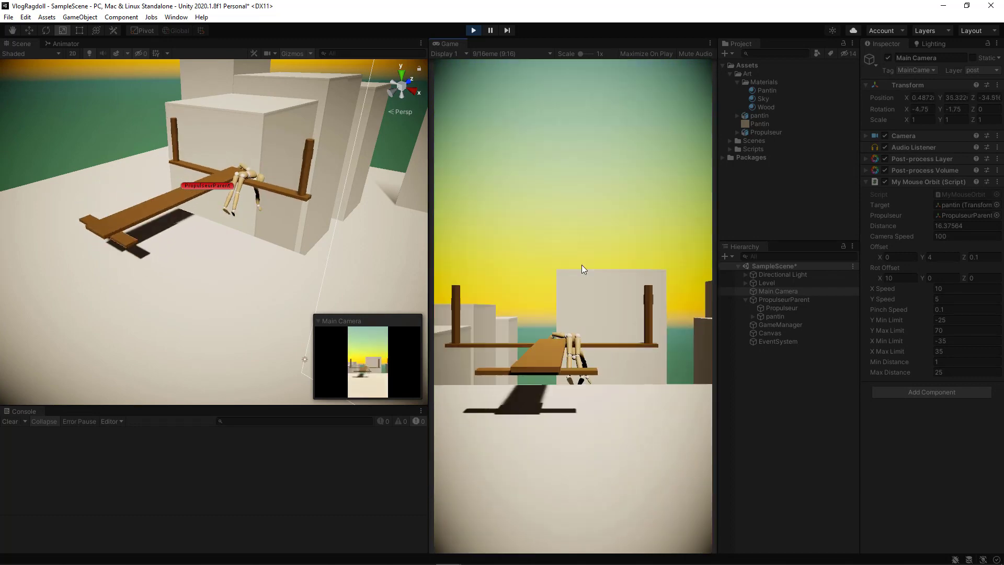
pyautogui.scroll(2, 586, 293)
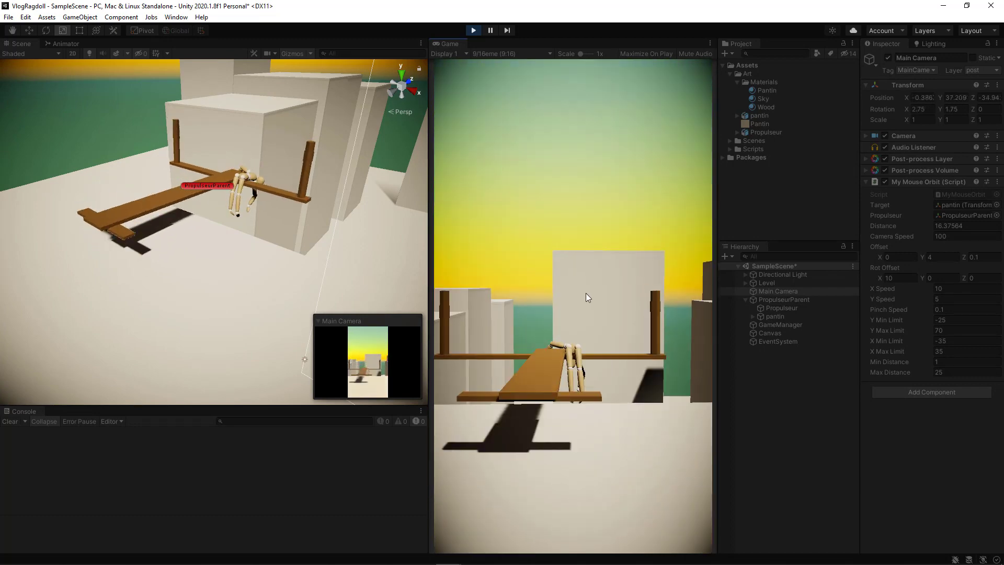
pyautogui.scroll(2, 560, 240)
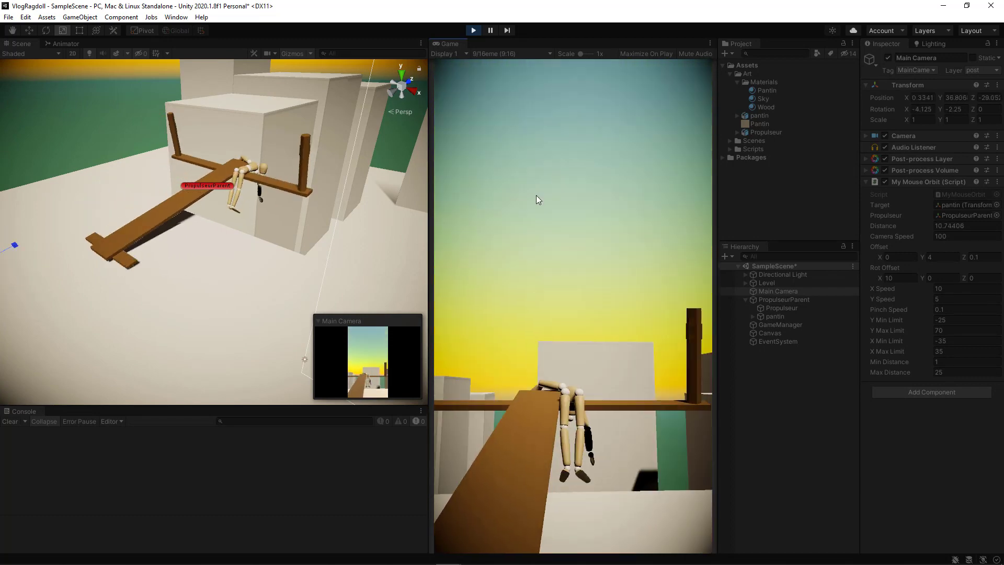
pyautogui.moveTo(537, 198); pyautogui.dragTo(565, 268)
pyautogui.scroll(2, 564, 259)
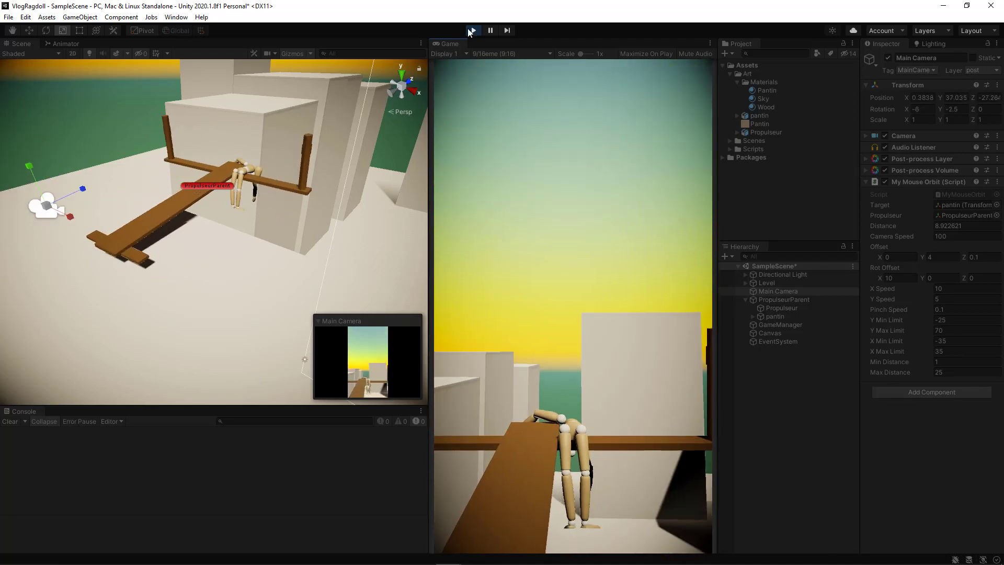
pyautogui.click(472, 30)
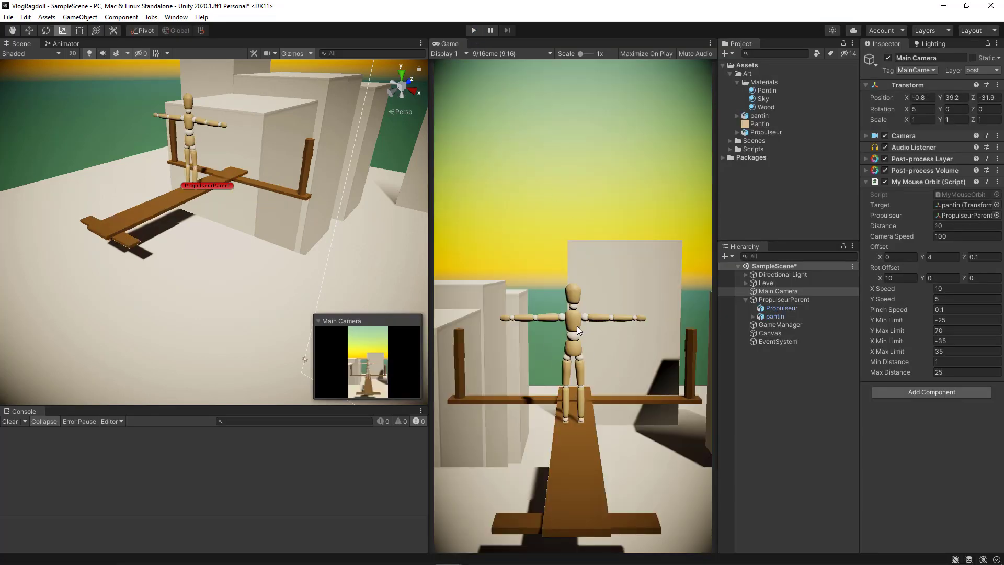